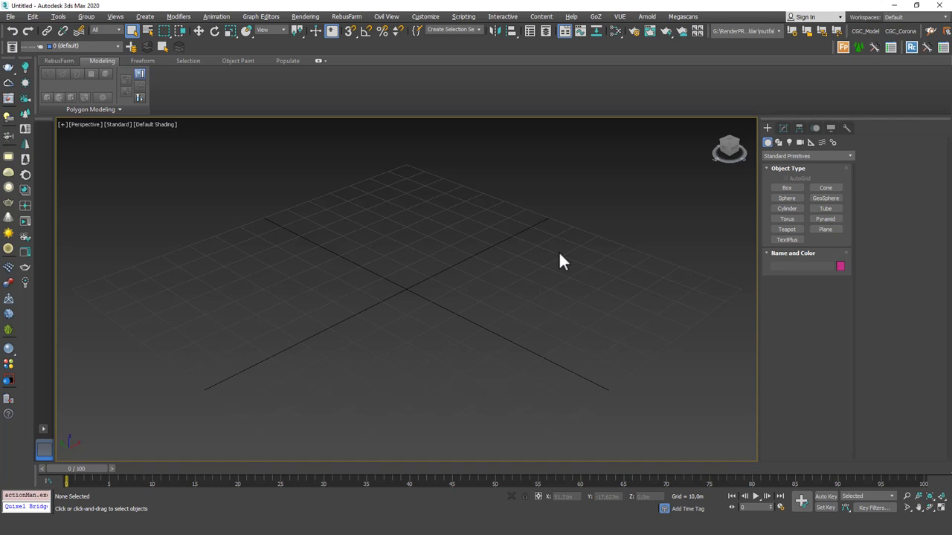
Create a box primitive on the ground grid in the perspective view
click(786, 188)
drag(395, 218, 374, 389)
click(354, 293)
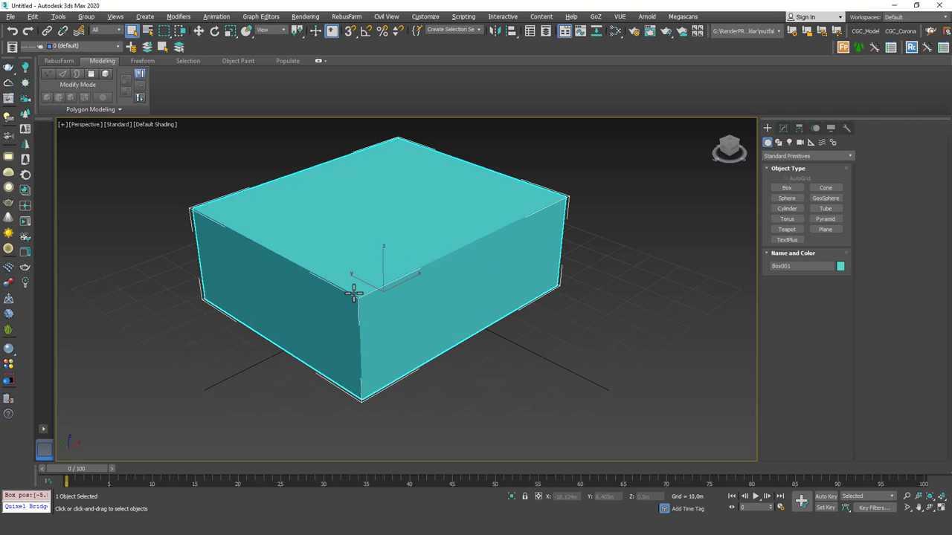
scroll(379, 272, down, 5)
scroll(381, 279, up, 8)
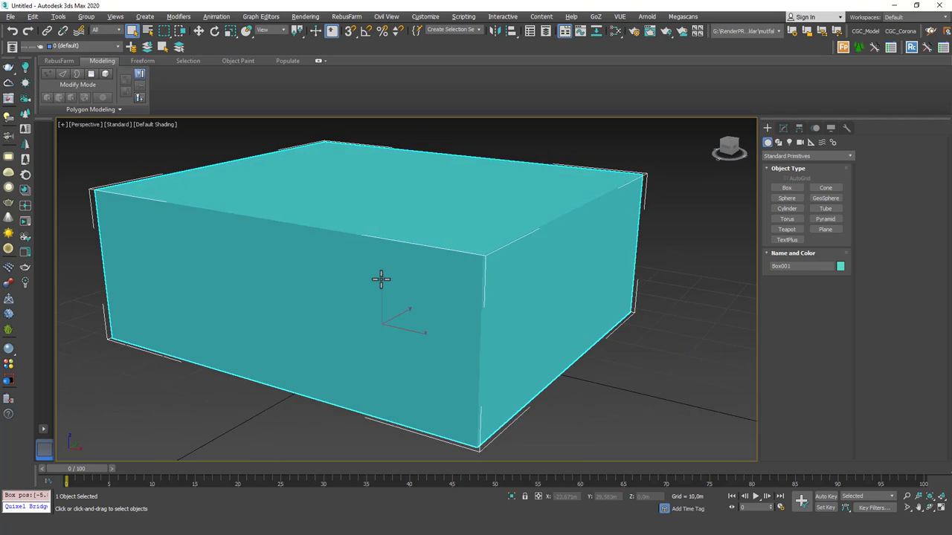
scroll(380, 278, up, 3)
Add an Edit Poly modifier to the box, enter polygon sub-object level and display edged faces in the viewport
click(784, 130)
click(797, 156)
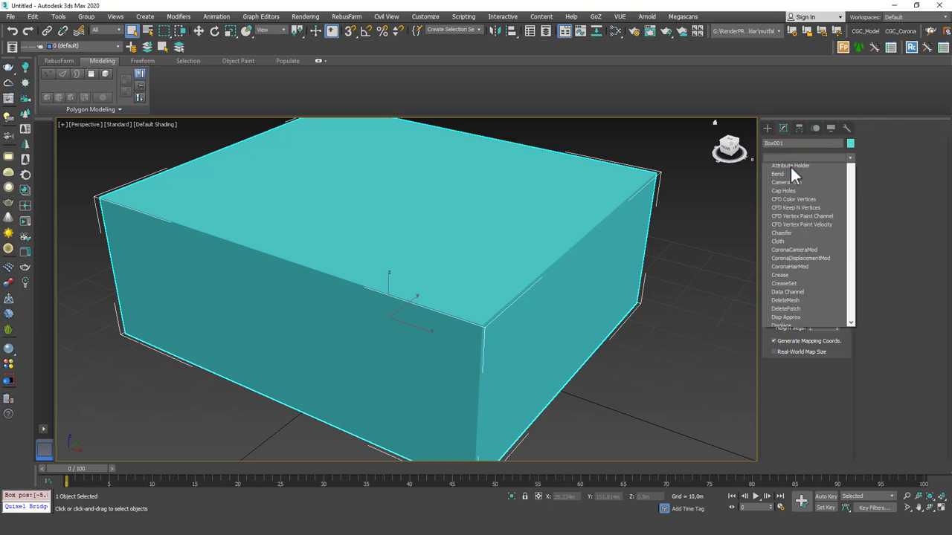
click(787, 178)
scroll(461, 248, up, 3)
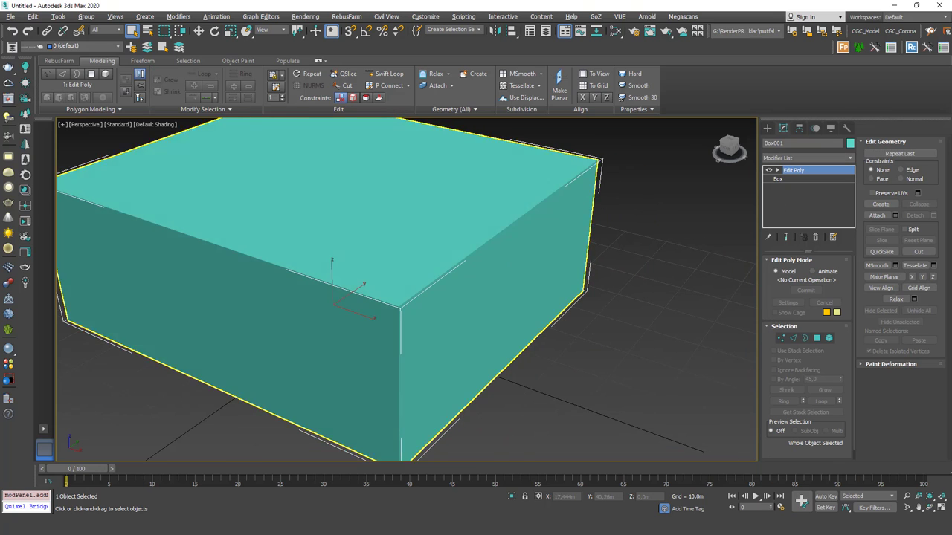
scroll(567, 272, down, 3)
key(4)
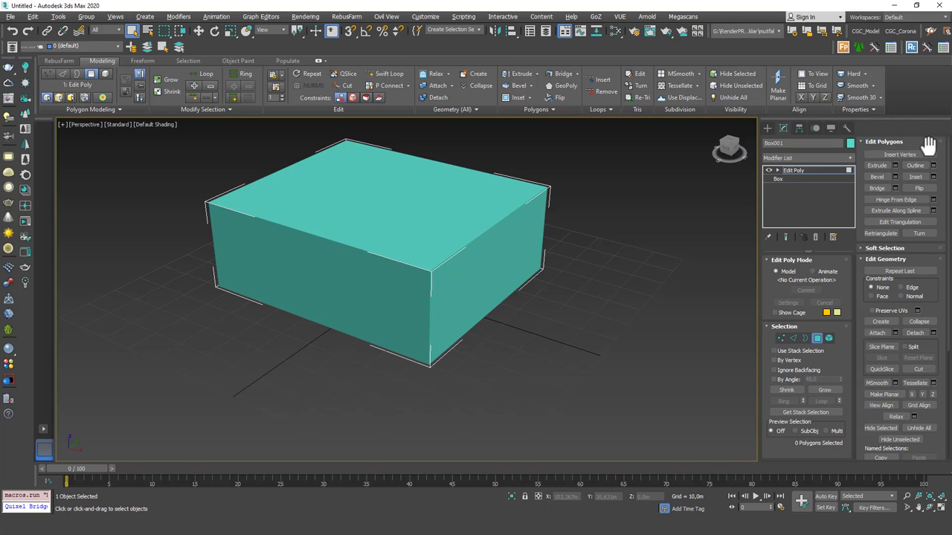
mouse_move(598, 236)
middle_down()
mouse_move(600, 251)
mouse_move(540, 270)
middle_up()
key(F4)
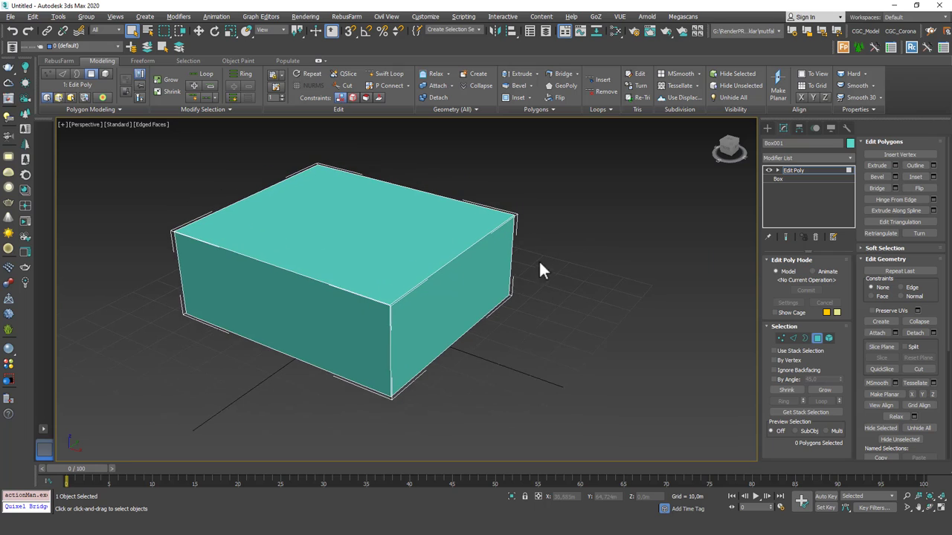
scroll(540, 270, up, 3)
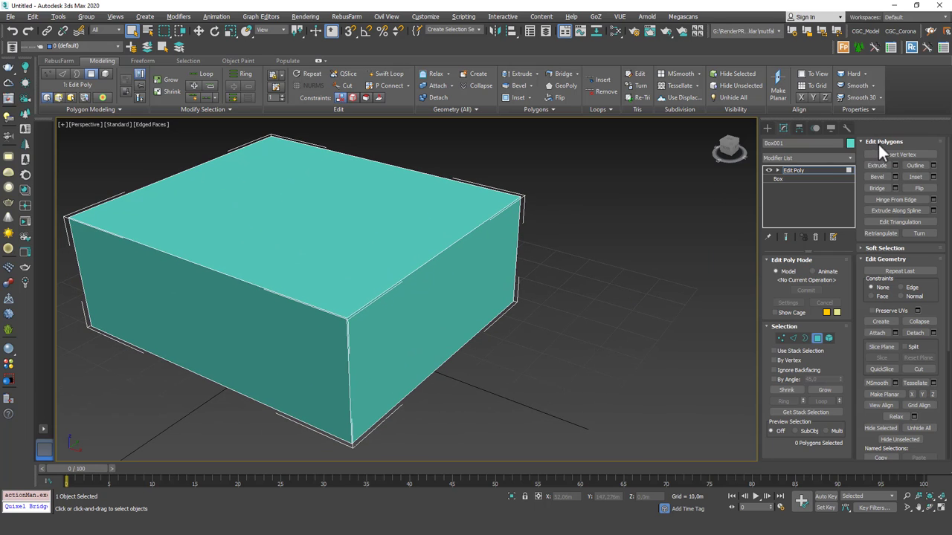
Select the polygon on the box's end facing the positive X axis
alt+middle_drag(684, 218, 520, 212)
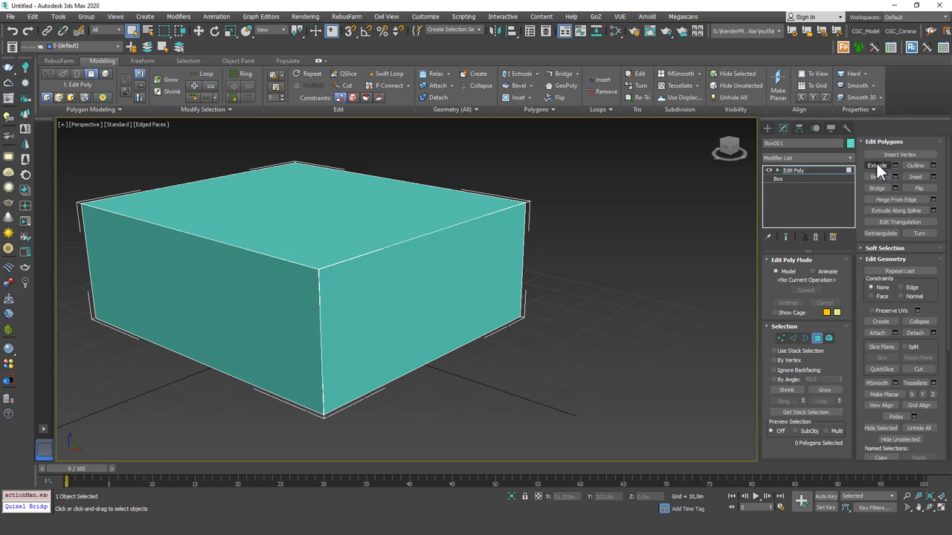
alt+middle_drag(521, 249, 489, 263)
click(505, 255)
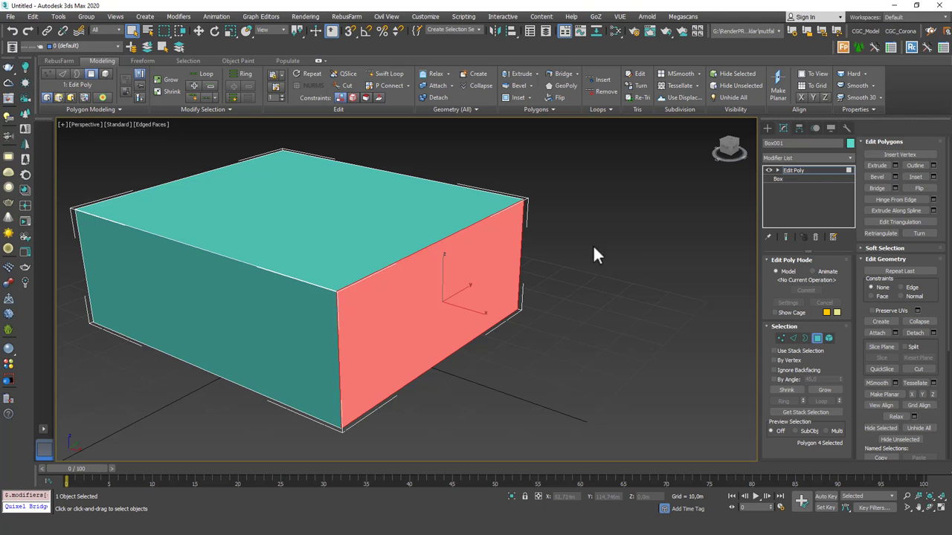
alt+middle_drag(468, 295, 491, 291)
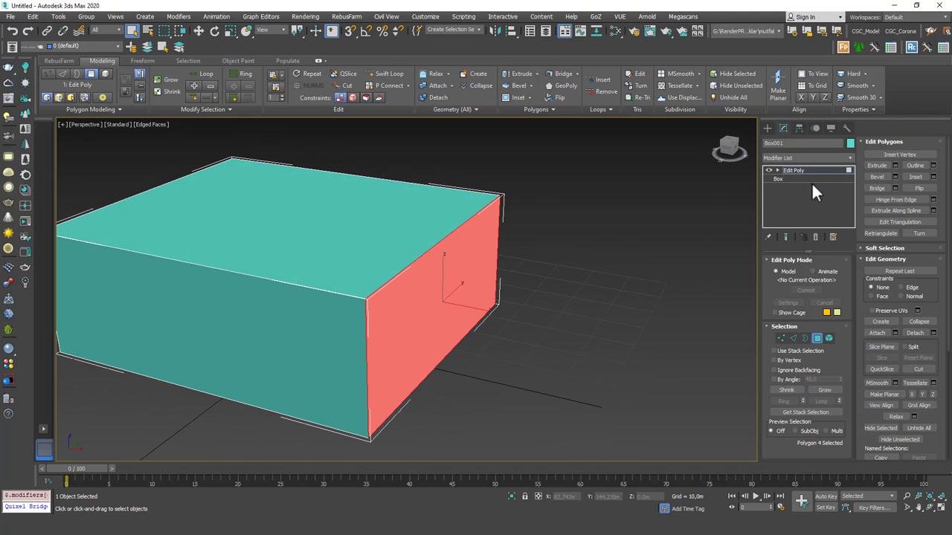
Try extruding the selected end polygon outward freehand
click(879, 165)
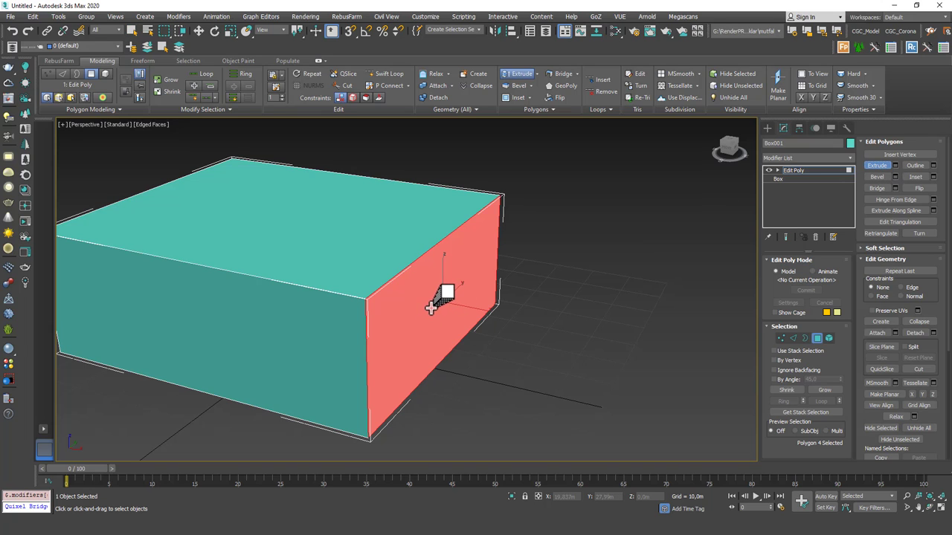
drag(431, 307, 427, 197)
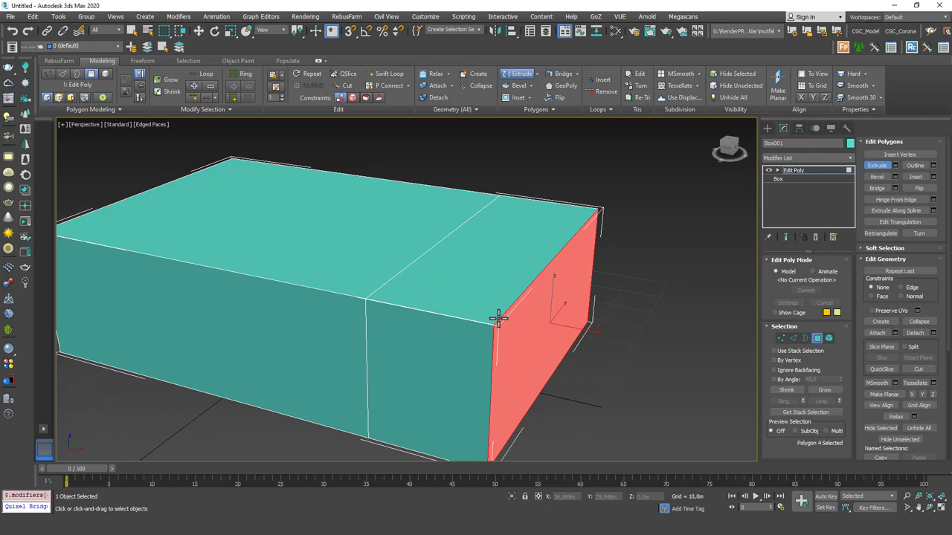
alt+middle_drag(499, 318, 490, 320)
key(ctrl+z)
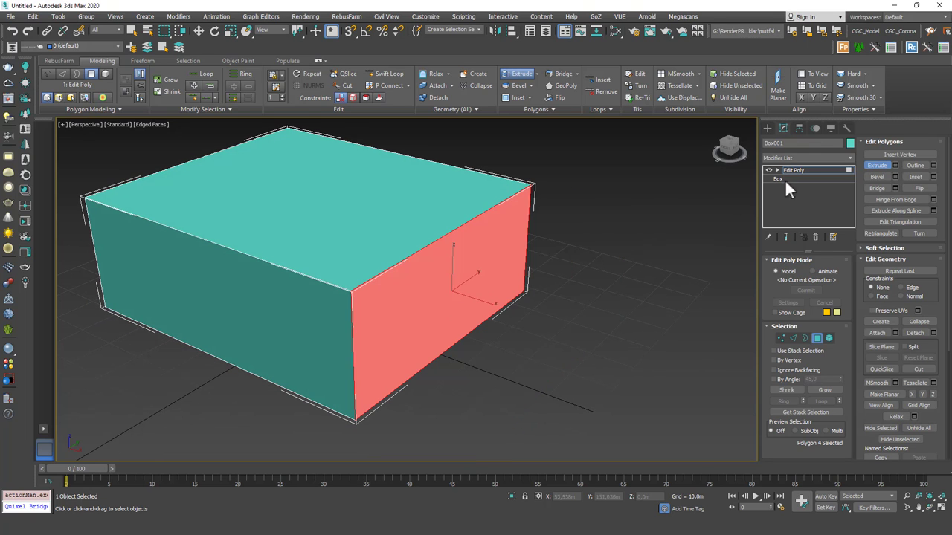
Extrude the selected end polygon outward using the Extrude height setting
click(896, 165)
drag(413, 309, 409, 263)
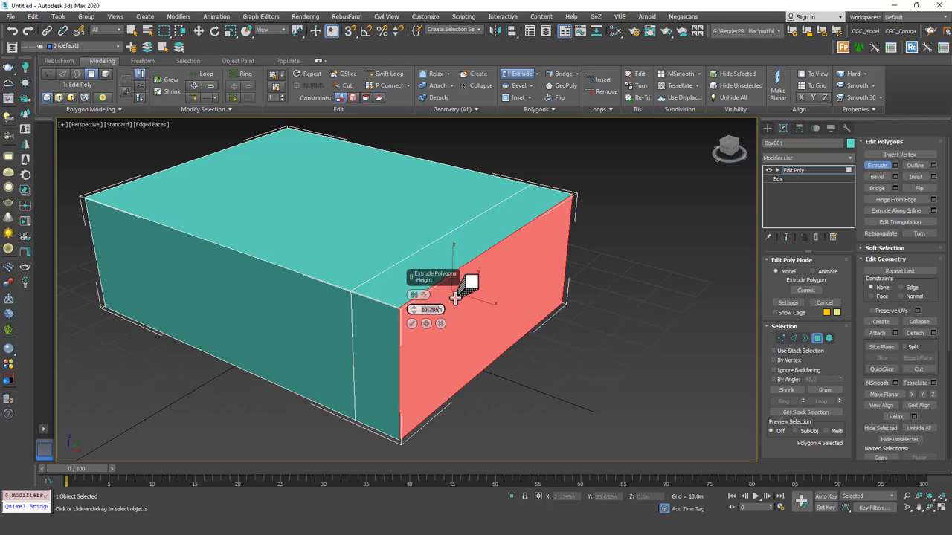
click(413, 324)
Set both the metric display units and the system unit scale to centimeters
click(431, 17)
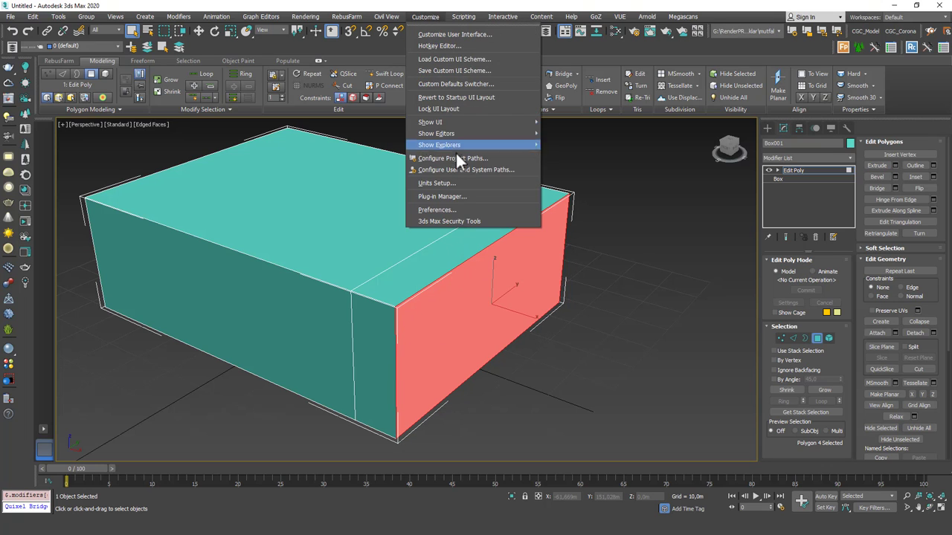
click(446, 183)
click(459, 227)
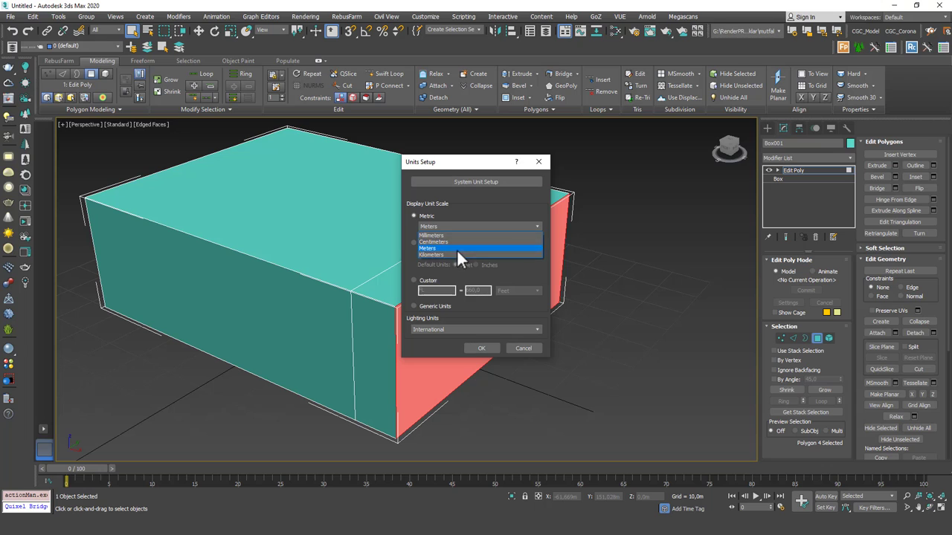
click(456, 242)
click(475, 183)
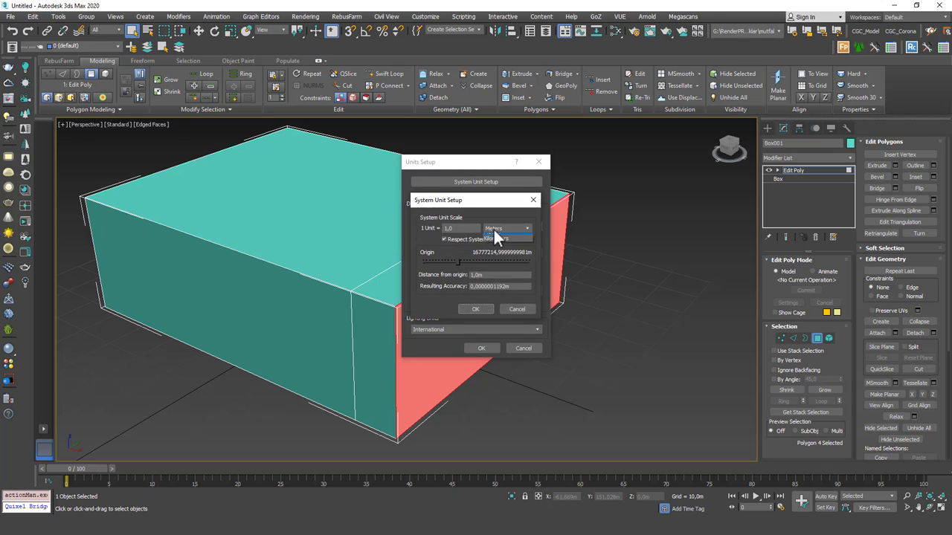
click(495, 228)
click(497, 258)
click(476, 308)
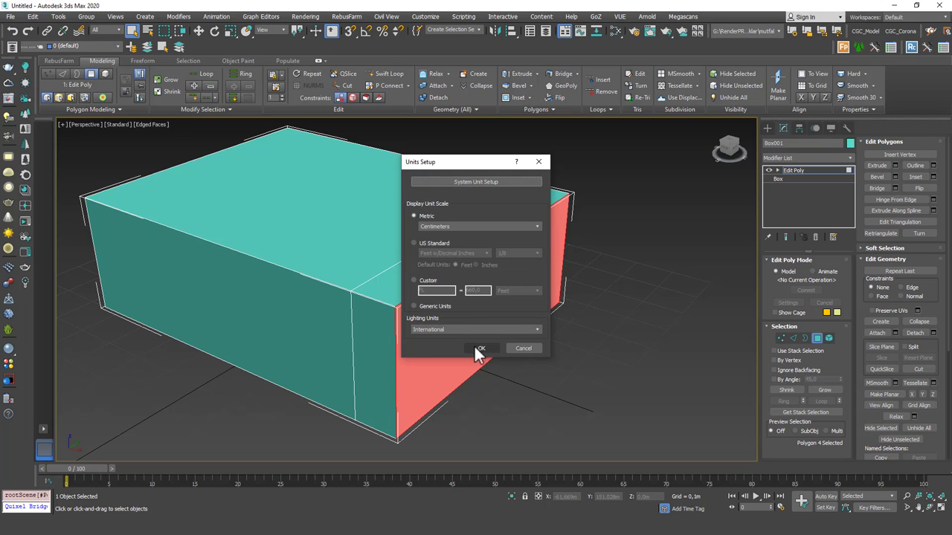
click(480, 348)
Grow the end polygon selection to cover the extruded section and delete those polygons
click(804, 170)
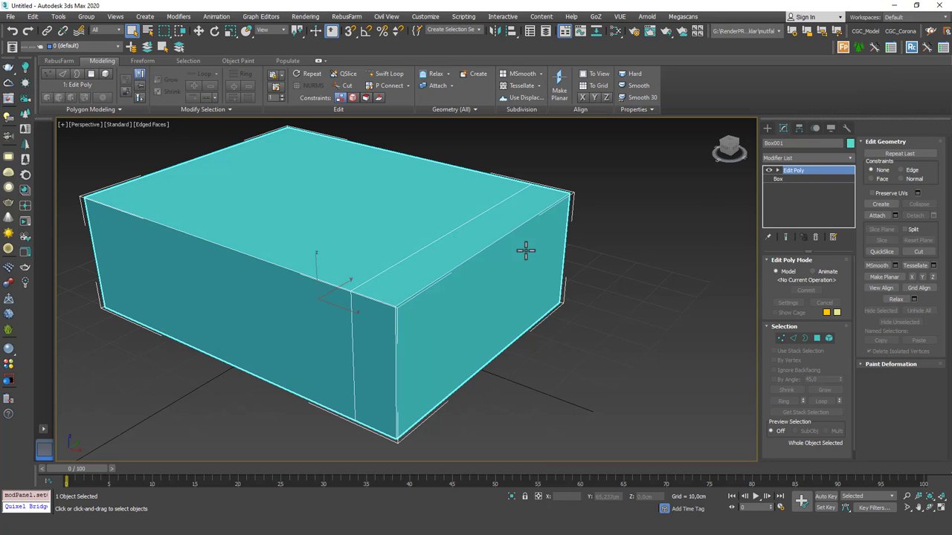
key(4)
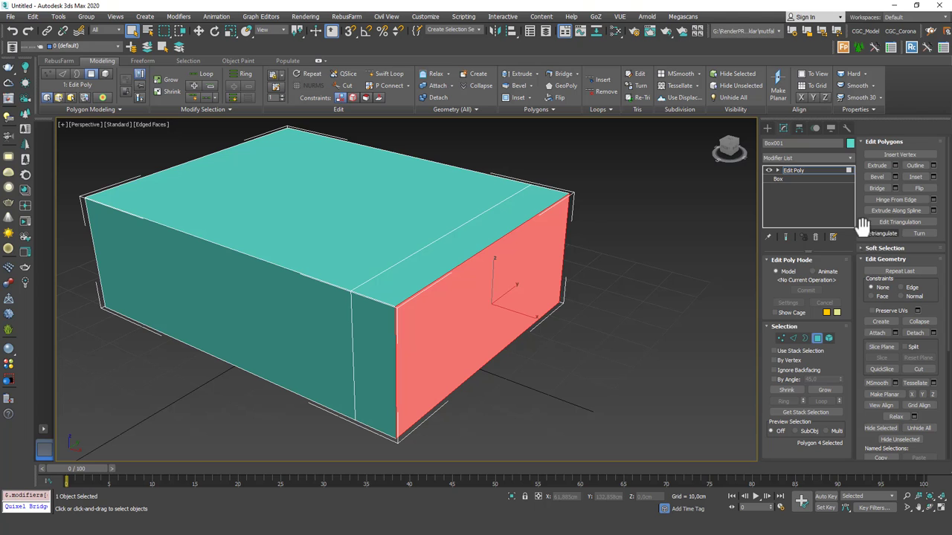
click(816, 389)
key(Delete)
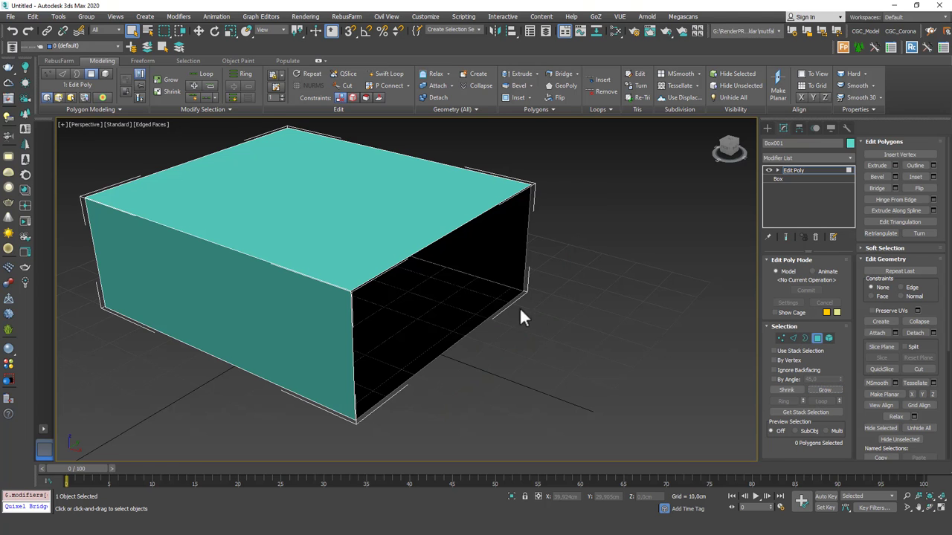
Select the open border at the box's end and cap it
middle_drag(482, 269, 467, 271)
key(3)
click(511, 255)
click(918, 165)
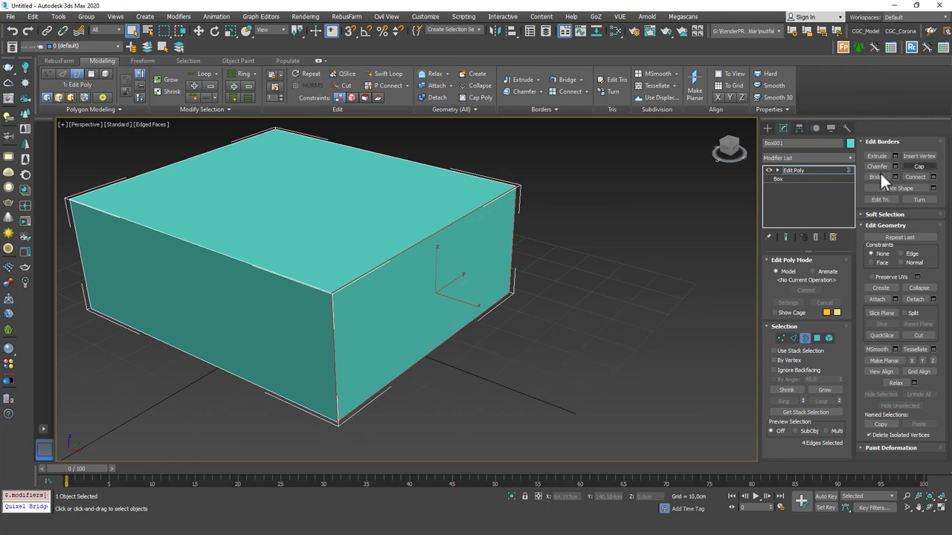
Try extruding the box's new cap polygon outward with the Extrude settings and Group Normals
alt+middle_drag(536, 276, 503, 251)
key(4)
click(452, 266)
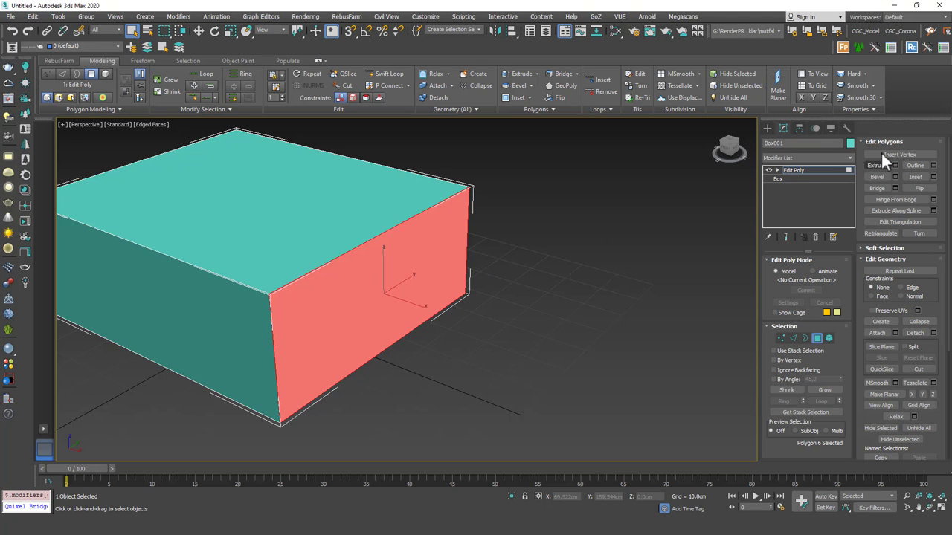
click(894, 165)
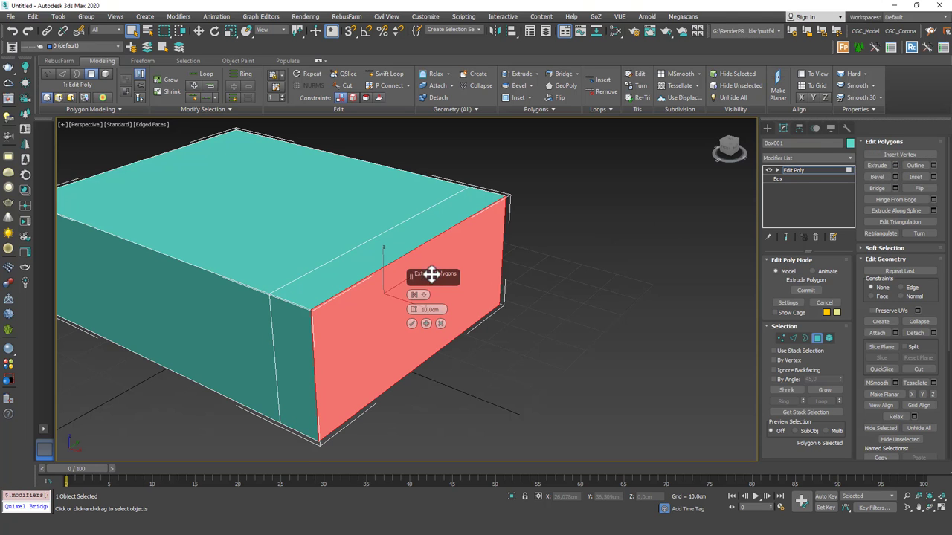
drag(431, 274, 601, 223)
drag(582, 261, 552, 253)
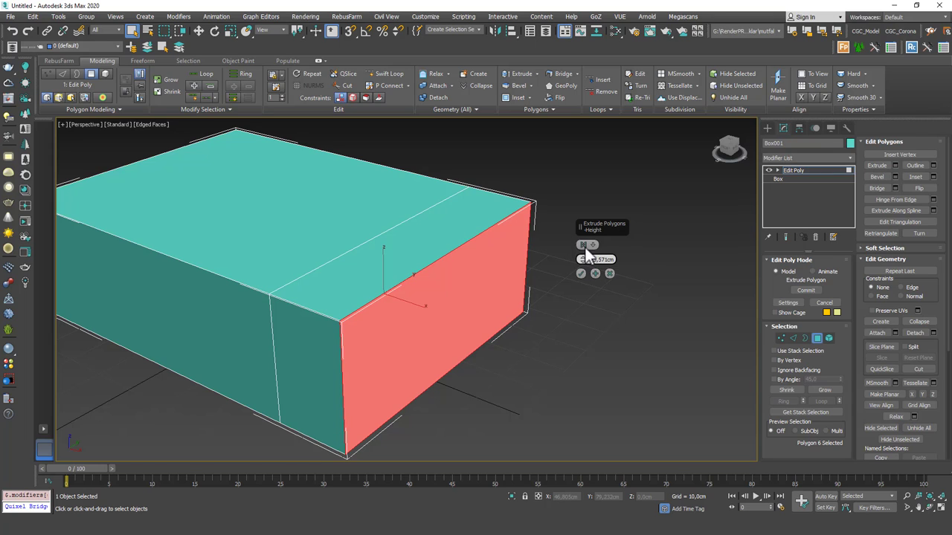
drag(593, 235, 601, 231)
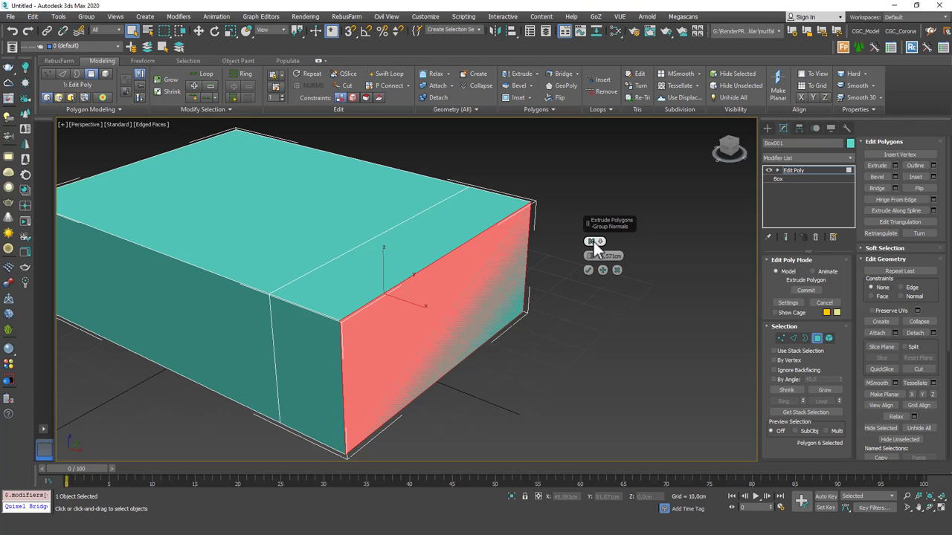
click(617, 270)
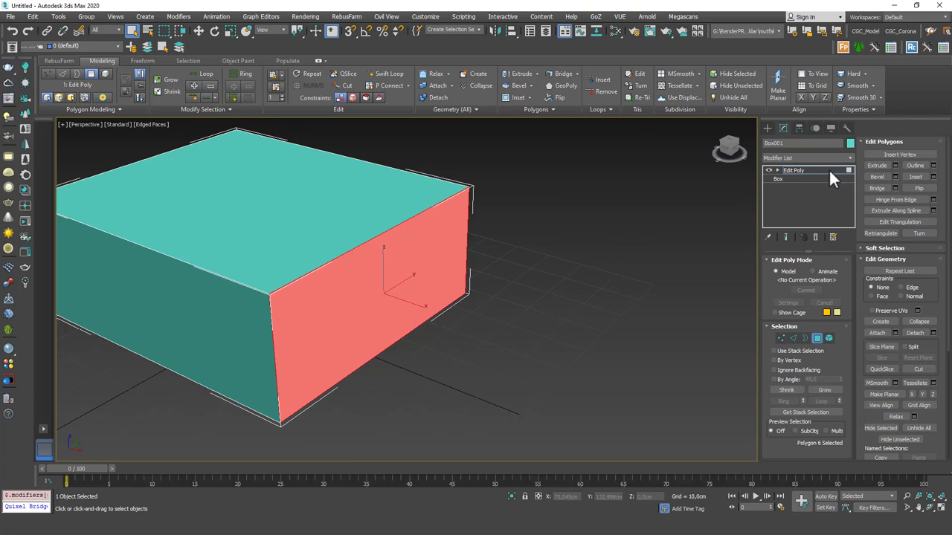
Leave the box's polygon level and create a standing cylinder beside it with a radius of about 26.5 cm
click(829, 169)
alt+middle_drag(313, 227, 238, 263)
scroll(468, 201, down, 3)
middle_drag(477, 211, 470, 183)
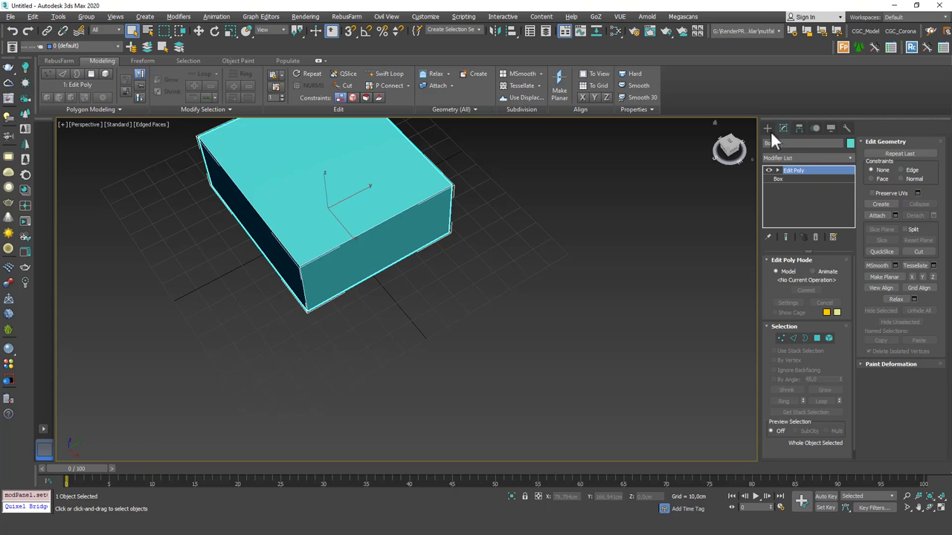
click(769, 129)
click(793, 209)
drag(456, 310, 486, 361)
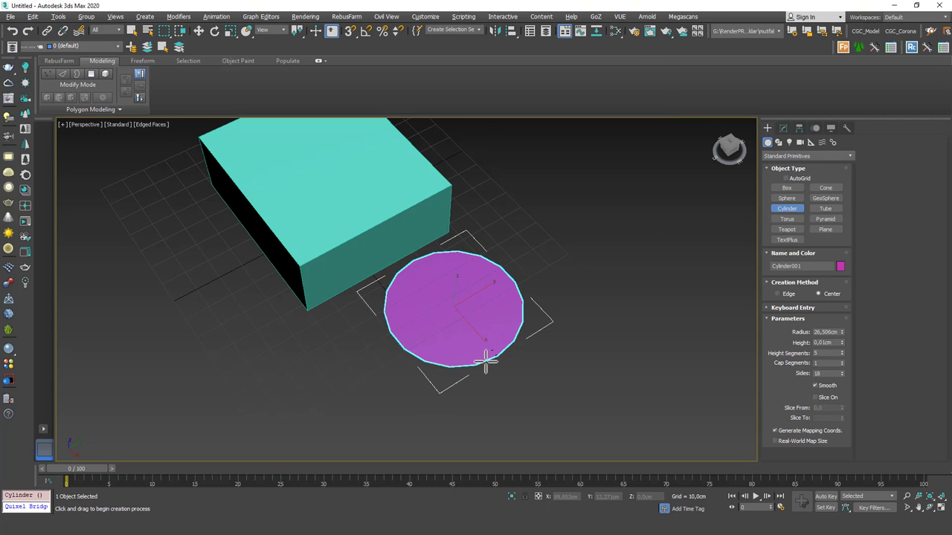
click(503, 181)
right_click(466, 250)
Add an Edit Poly modifier to the cylinder and enter its polygon sub-object level
alt+middle_drag(466, 250, 494, 261)
key(ctrl+e)
click(783, 128)
key(4)
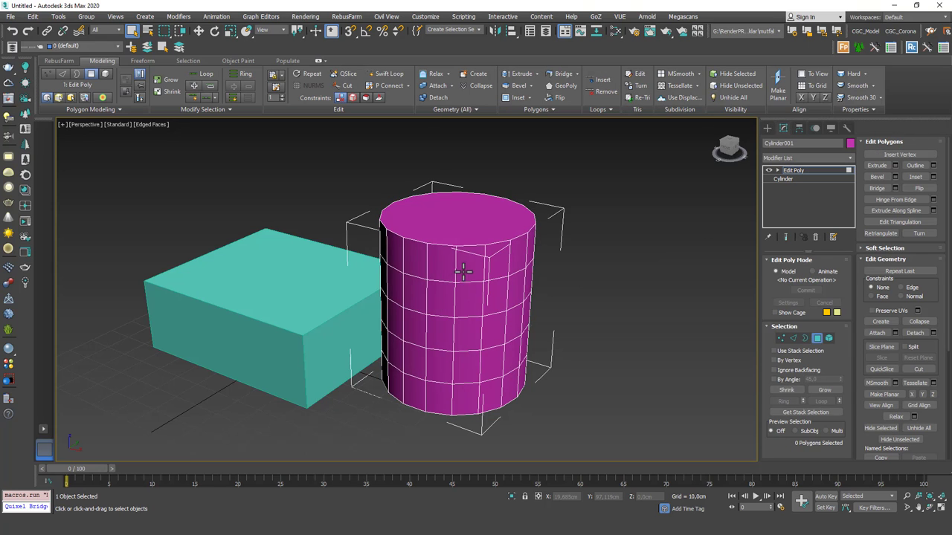
Select the top ring of side polygons around the cylinder and clear the selection
click(461, 264)
shift+click(480, 276)
alt+middle_drag(478, 285, 593, 282)
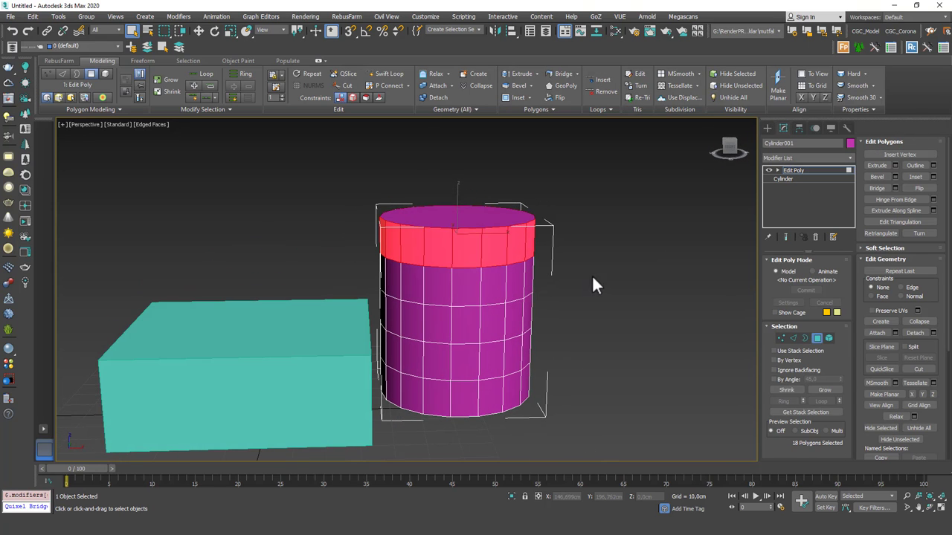
click(593, 283)
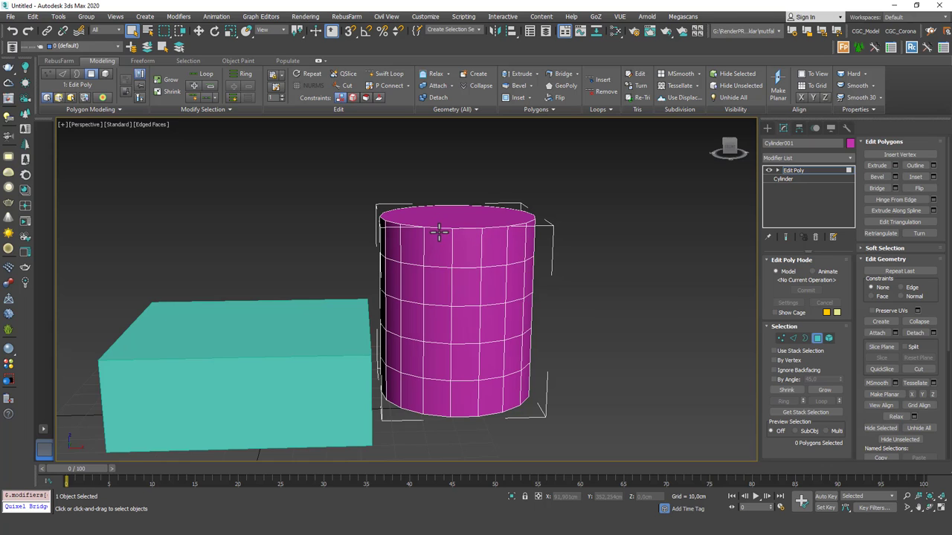
Select the full ring of side polygons in the second row from the cylinder's top
click(464, 286)
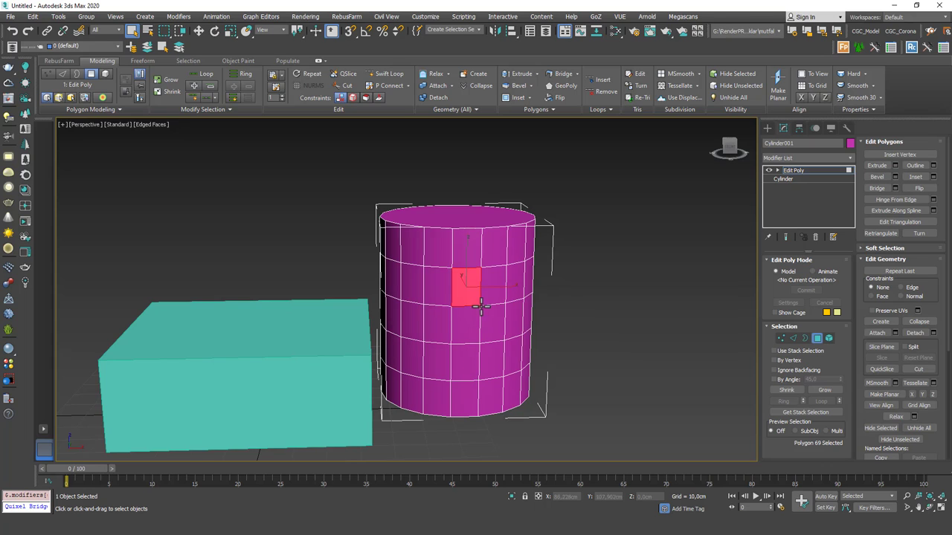
key(shift)
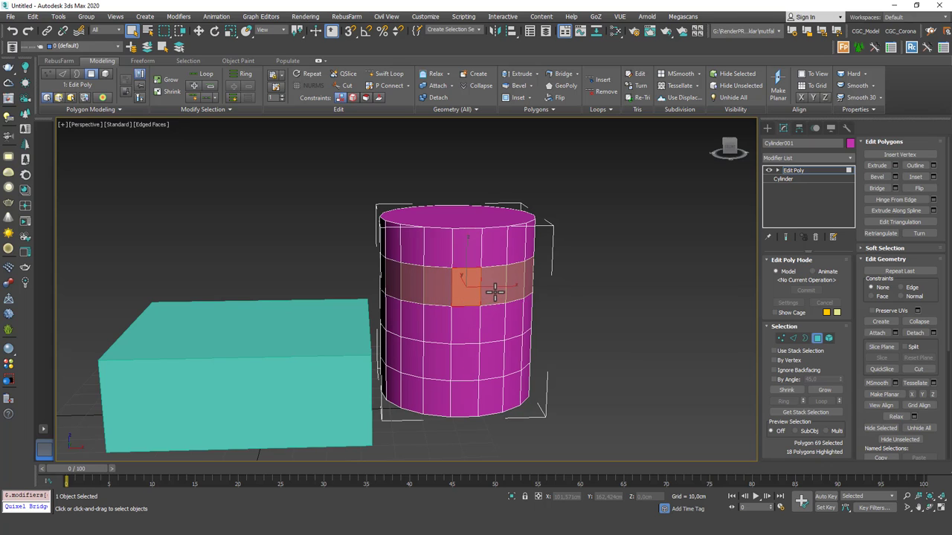
shift+click(492, 294)
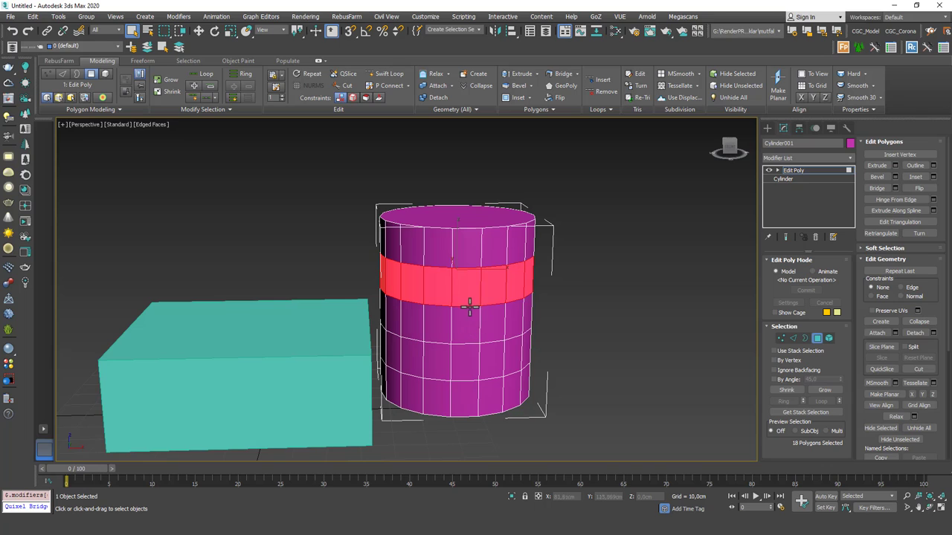
Select all of the cylinder's polygons and clear the selection
key(ctrl+a)
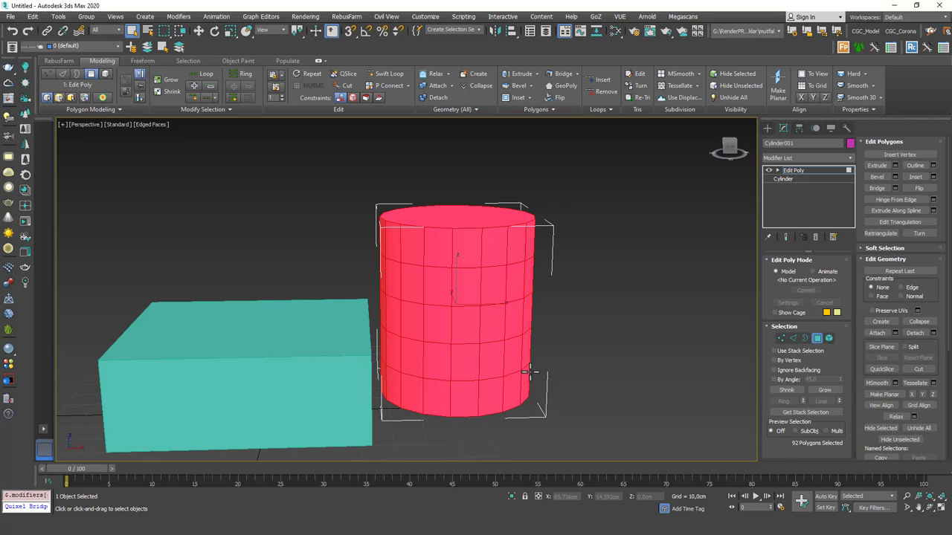
click(584, 280)
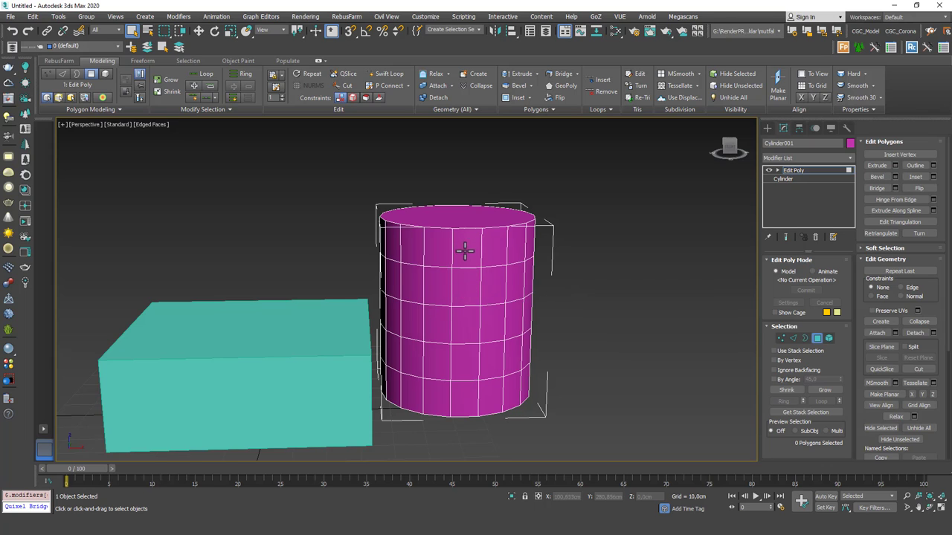
click(464, 394)
click(452, 283)
shift+click(452, 251)
Select the second-row ring of side polygons on the cylinder and extrude it about 12.9 cm with Group Normals
click(466, 286)
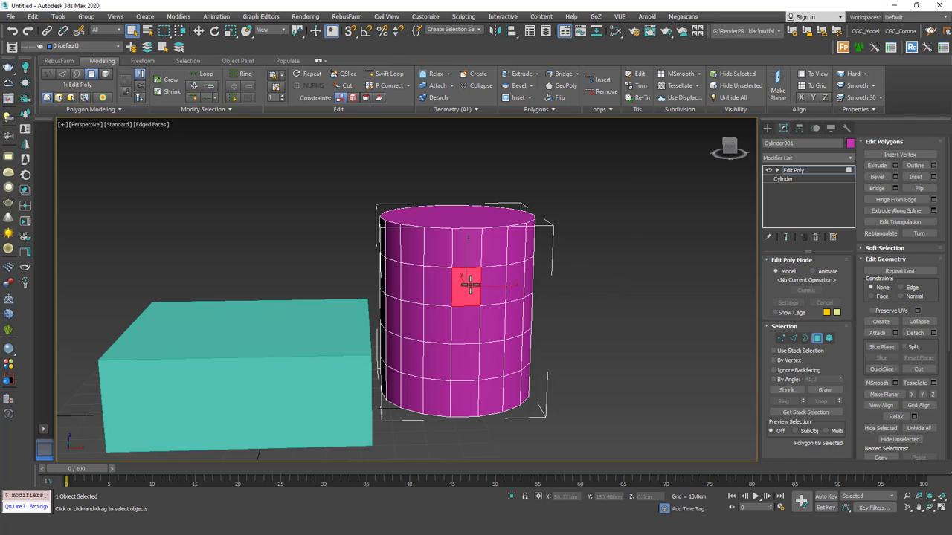
shift+click(494, 286)
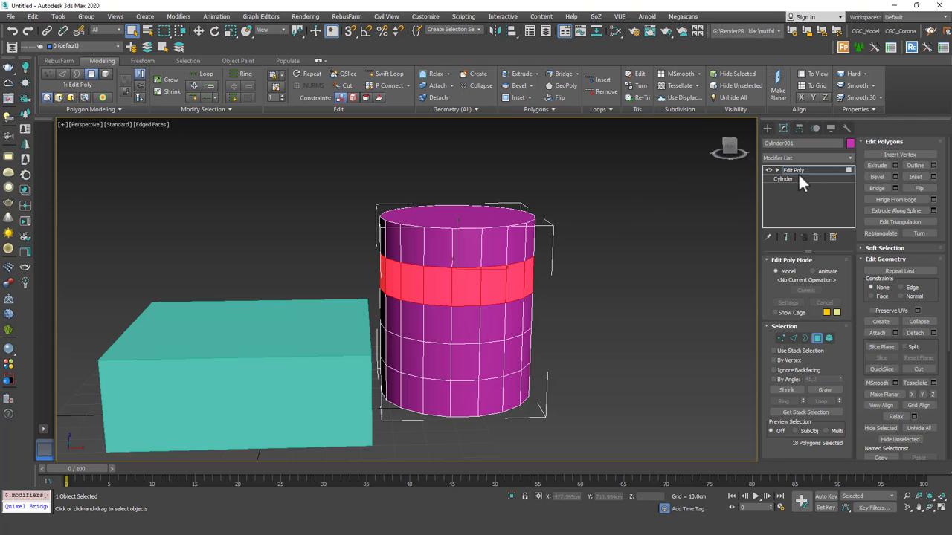
click(895, 166)
drag(591, 256, 576, 214)
mouse_move(446, 260)
alt+middle_down()
mouse_move(404, 265)
mouse_move(461, 259)
mouse_move(444, 272)
alt+middle_up()
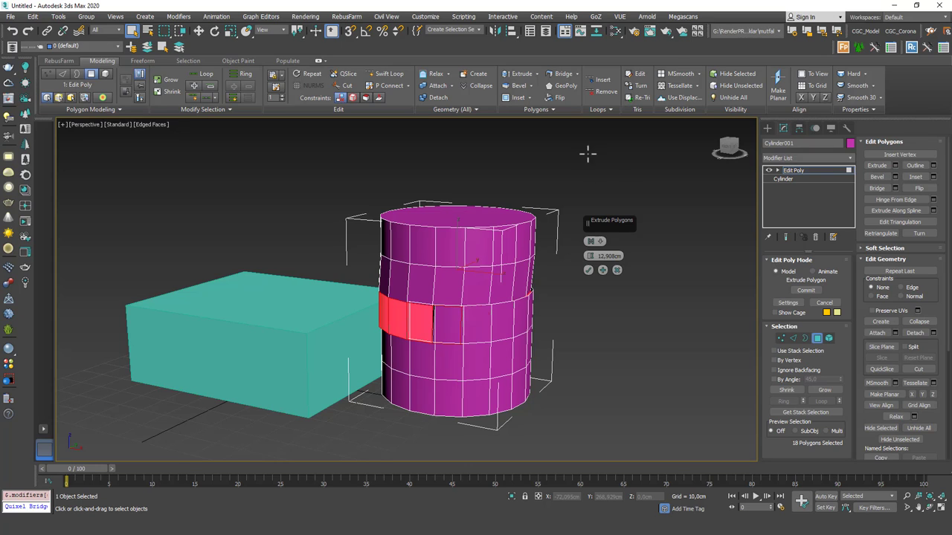
Switch the ring's extrusion type to Local Normals
click(599, 242)
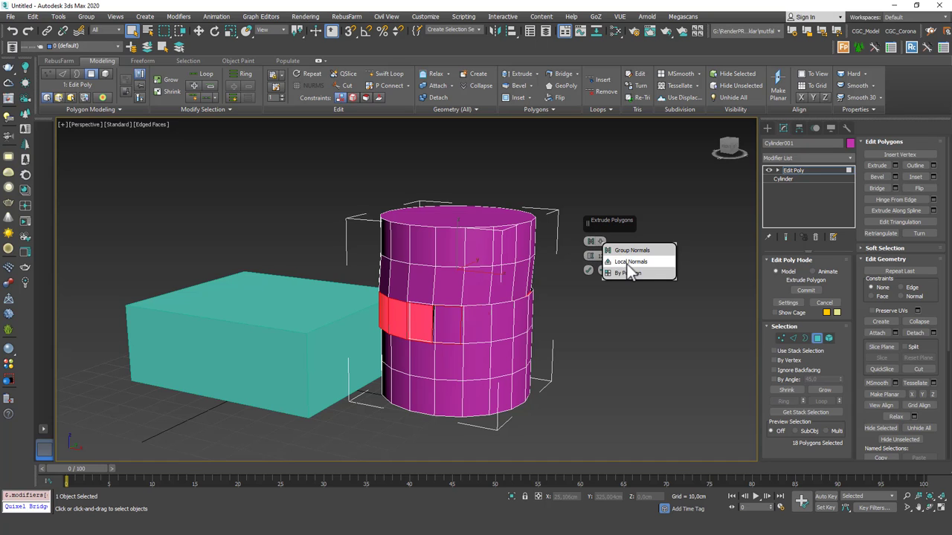
click(628, 263)
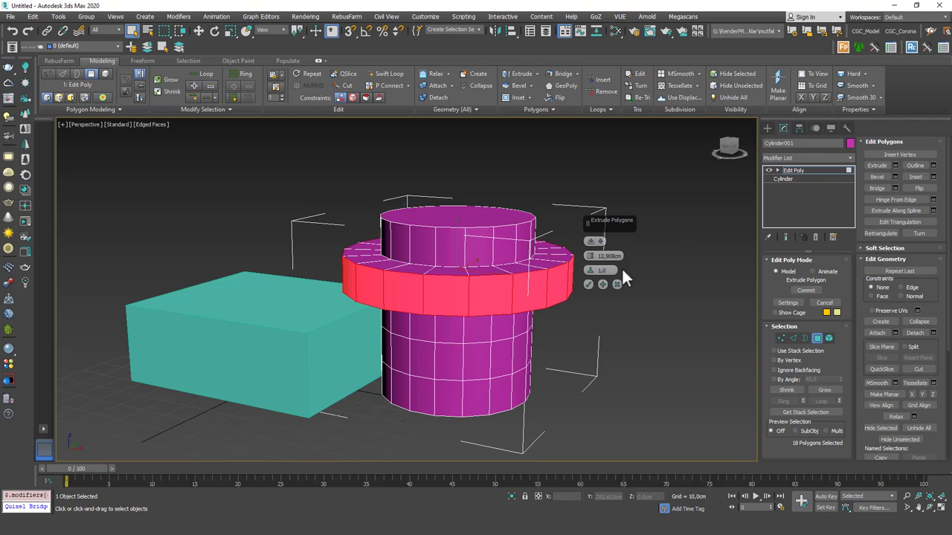
alt+middle_drag(461, 239, 399, 213)
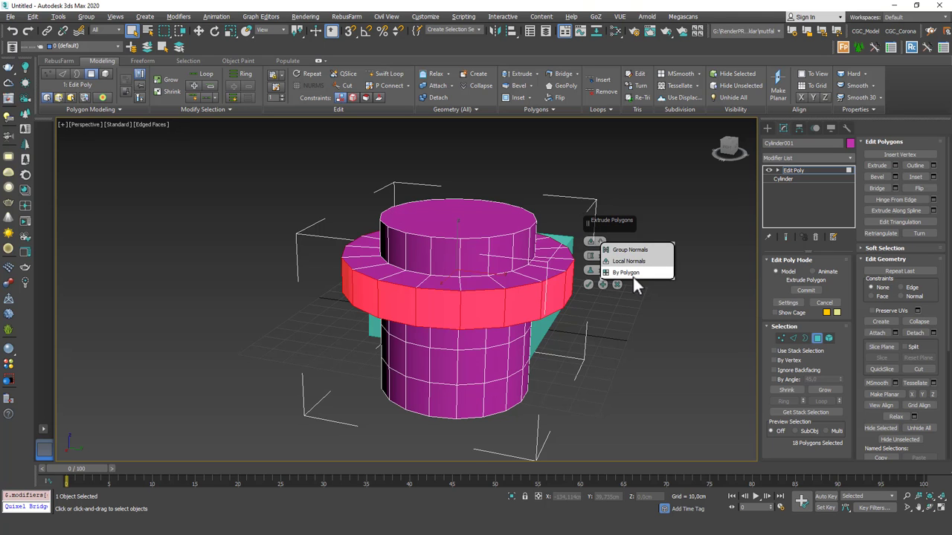
Switch the ring's extrusion type to By Polygon and inspect the gaps between the extruded faces up close
click(630, 272)
alt+middle_drag(613, 288, 530, 292)
scroll(554, 288, up, 5)
middle_drag(543, 255, 454, 289)
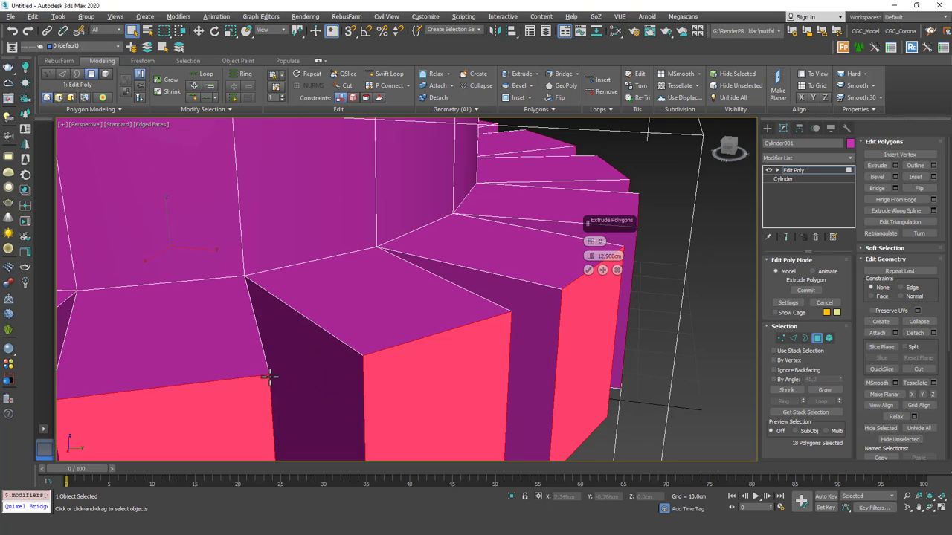
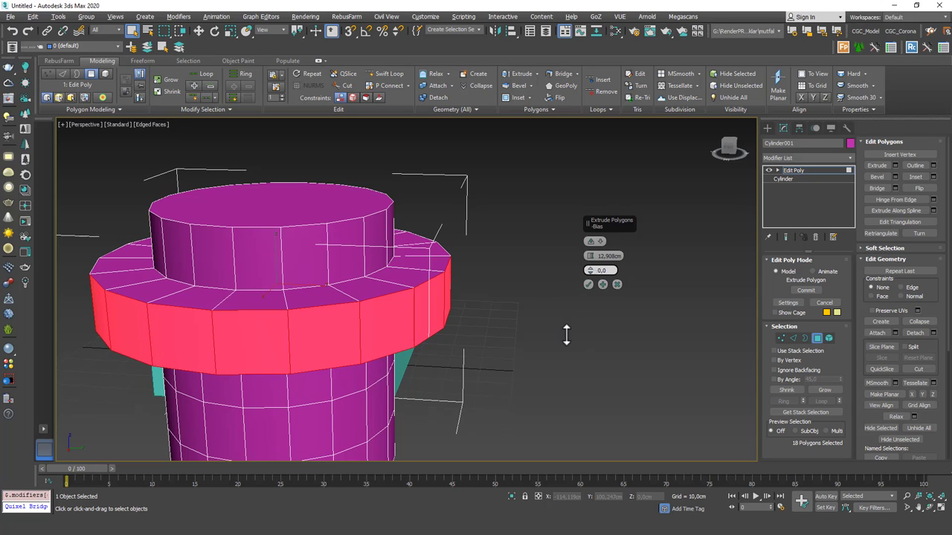
Set the bias of the ring's Local Normals extrusion to 1.0, commit the extrusion and clear the polygon selection
drag(562, 318, 569, 187)
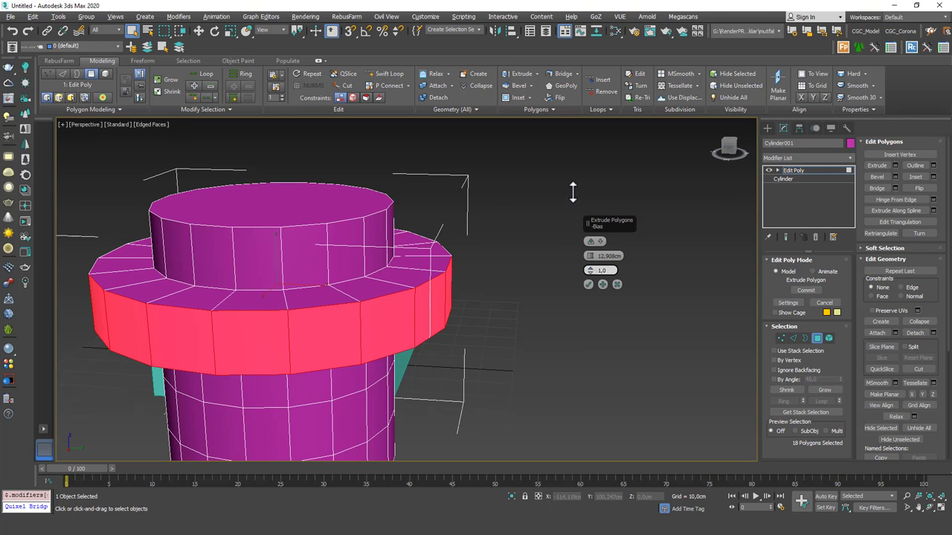
alt+middle_drag(425, 276, 379, 285)
drag(595, 258, 582, 201)
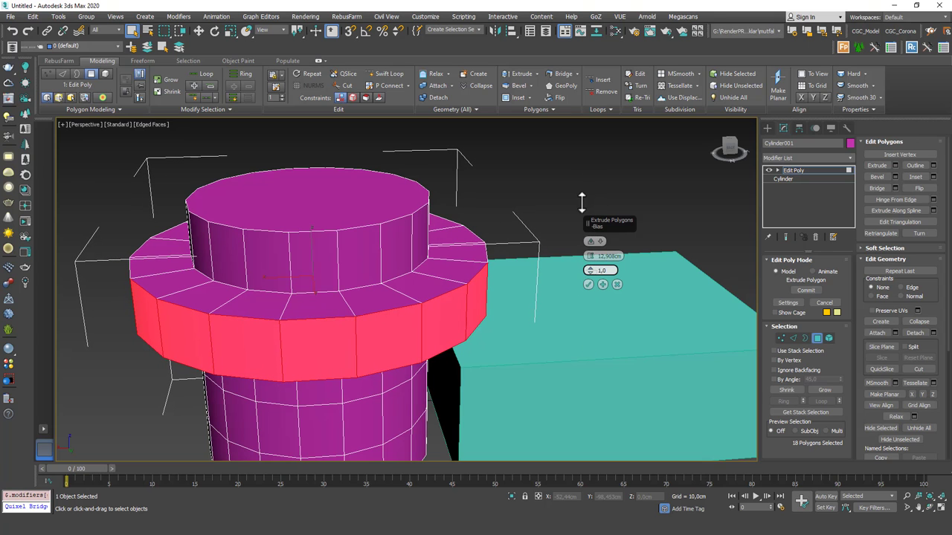
scroll(399, 323, down, 3)
alt+middle_drag(364, 291, 446, 308)
click(589, 284)
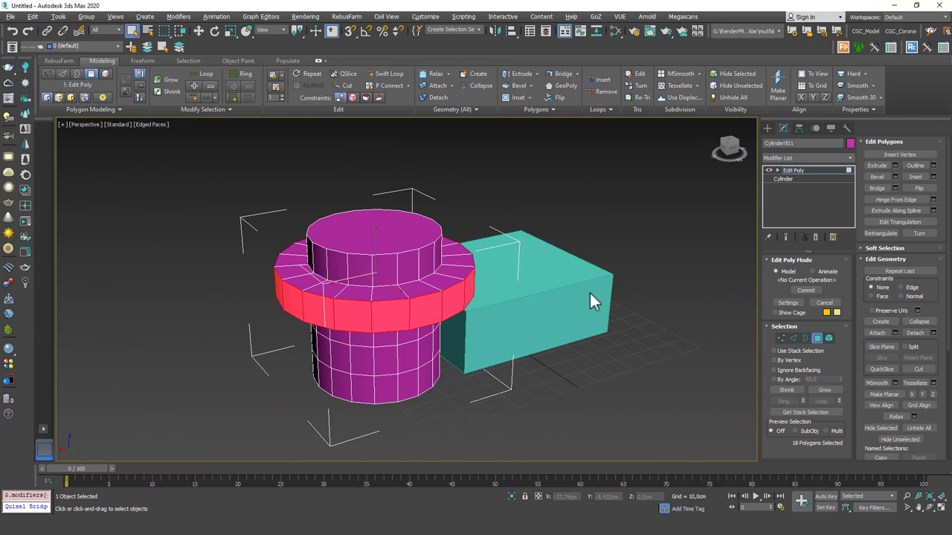
click(584, 335)
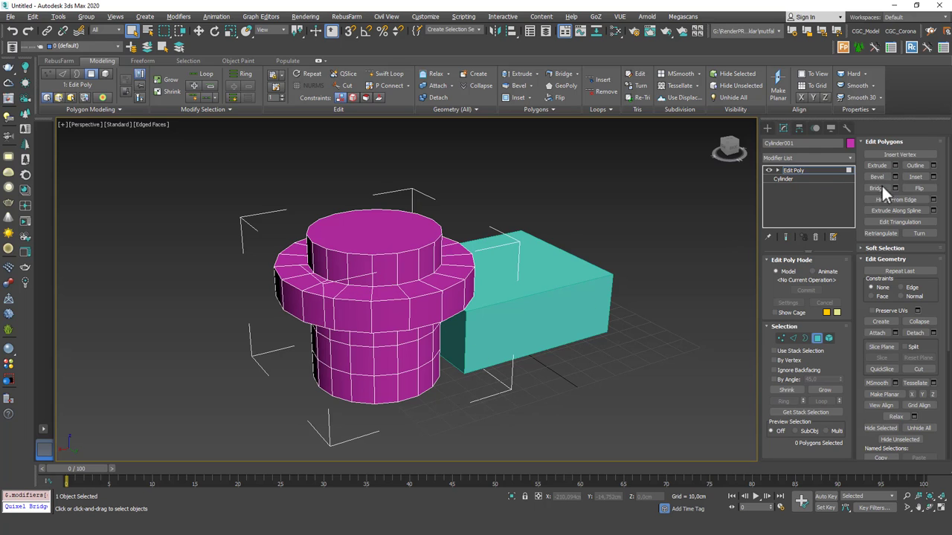
Select the cylinder's top cap polygon, try outlining it outward by about 9.6 cm and cancel the Outline
click(396, 240)
scroll(389, 223, up, 4)
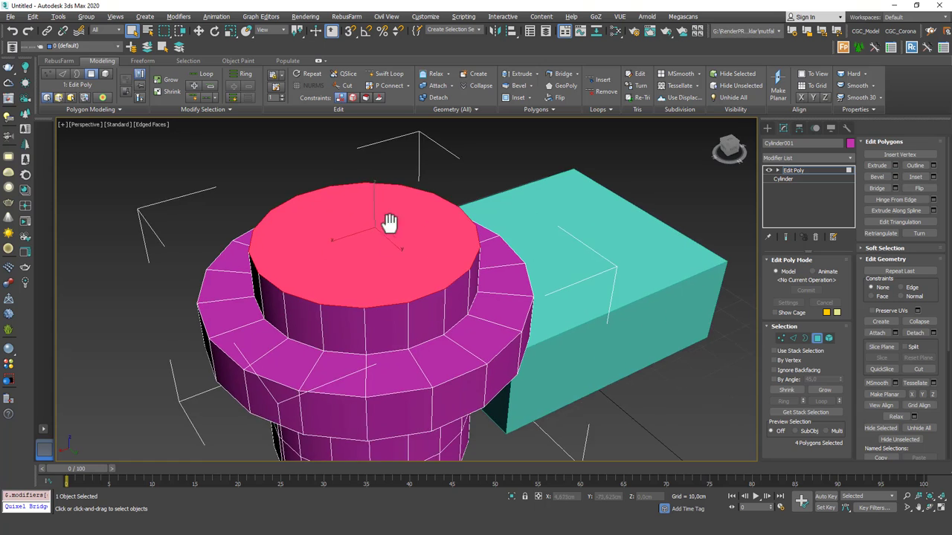
alt+middle_drag(425, 288, 435, 304)
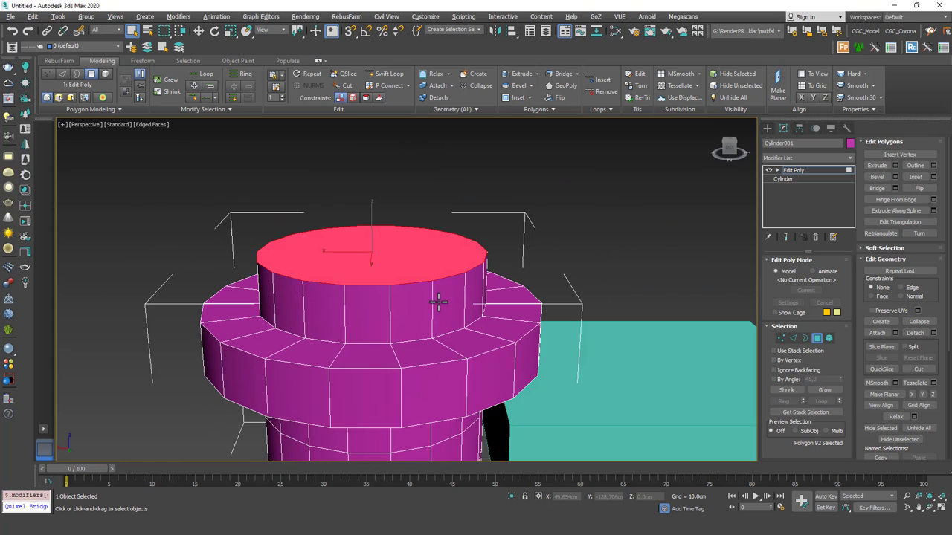
click(933, 165)
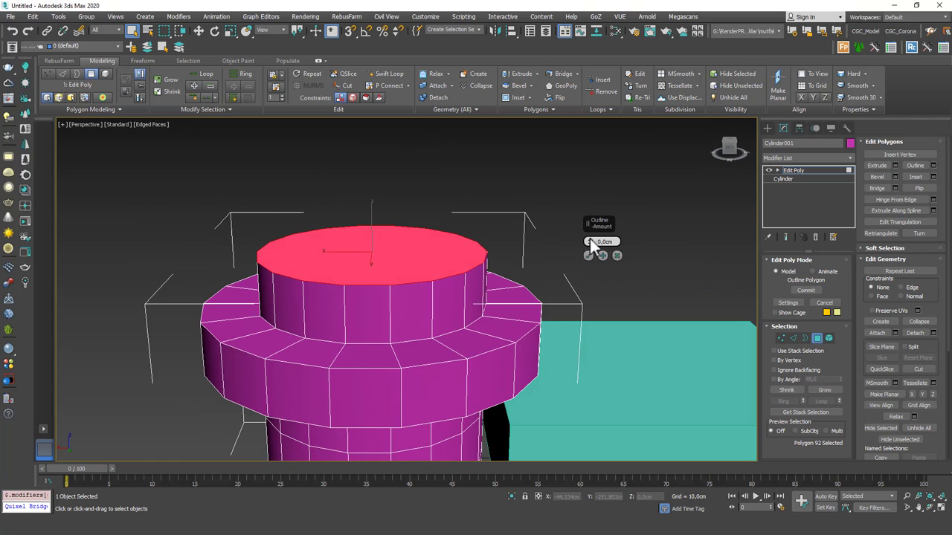
drag(590, 238, 580, 165)
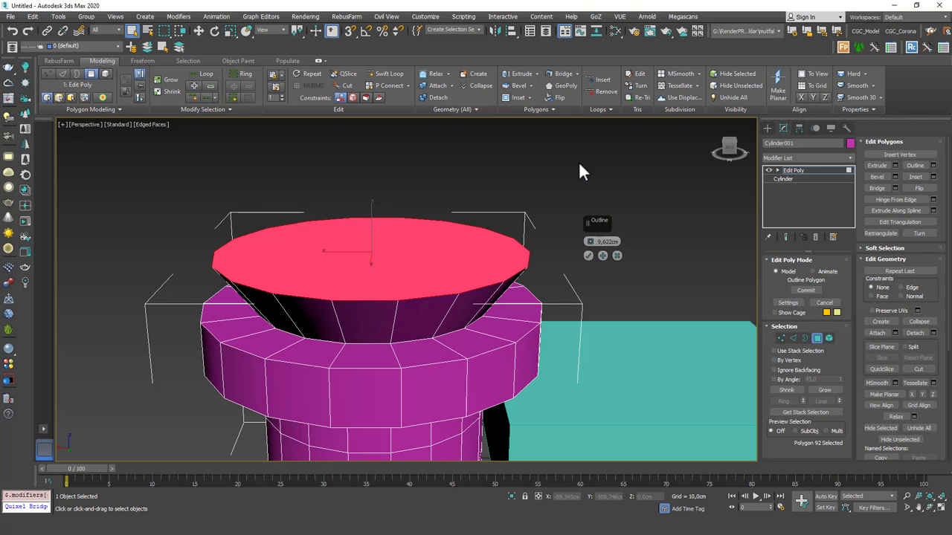
click(615, 256)
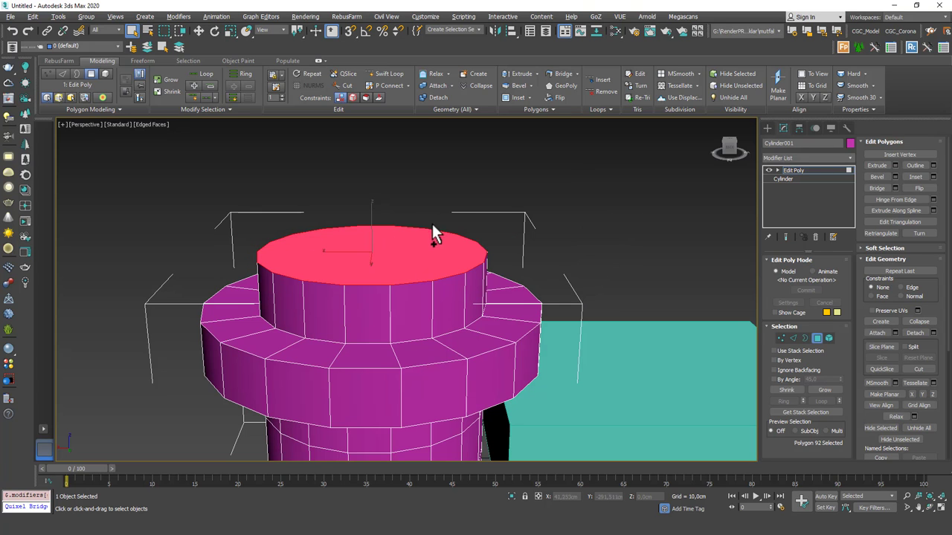
Leave the cylinder's polygon level and create a large, low box in the empty space beyond the first box
alt+middle_drag(432, 224, 437, 287)
scroll(438, 287, down, 6)
alt+middle_drag(516, 312, 573, 252)
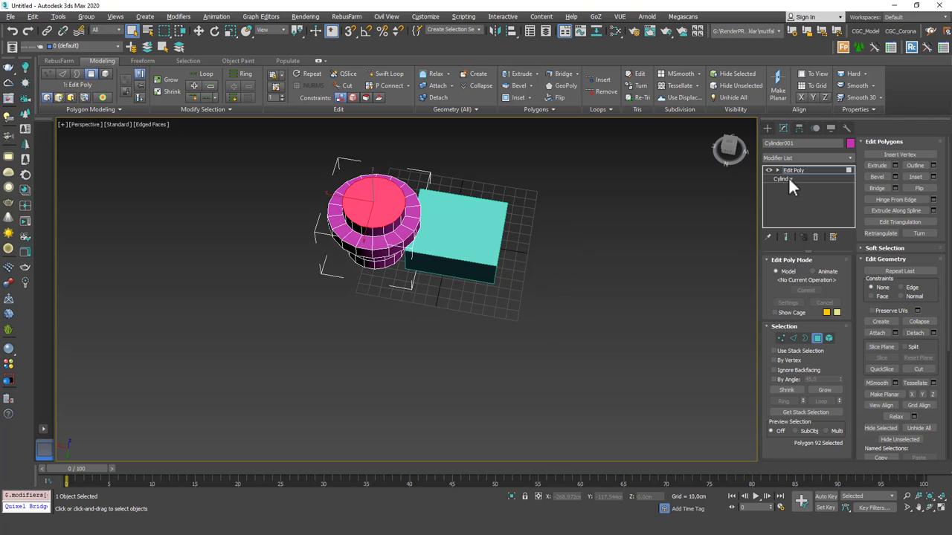
click(804, 171)
click(769, 129)
click(797, 187)
middle_drag(620, 272, 507, 226)
drag(518, 199, 679, 355)
click(648, 296)
right_click(647, 295)
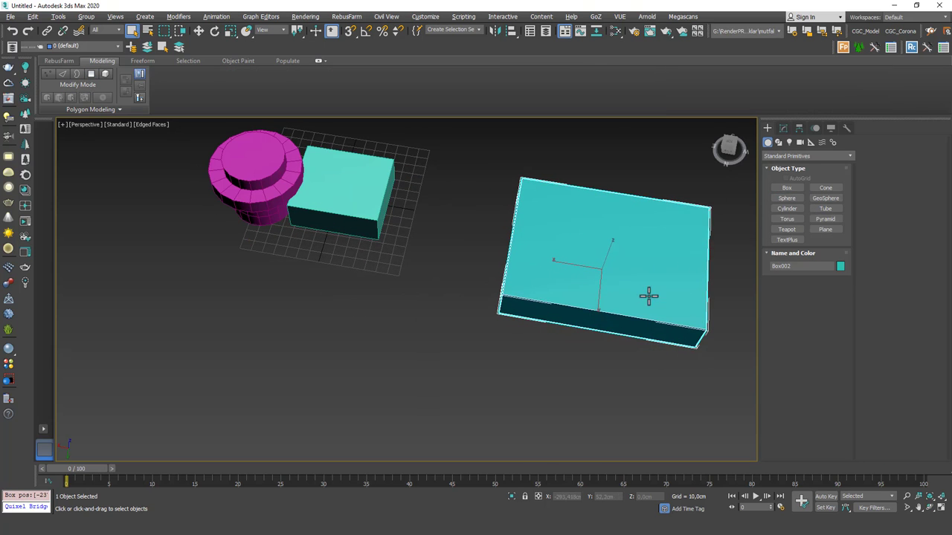
alt+middle_drag(648, 295, 484, 282)
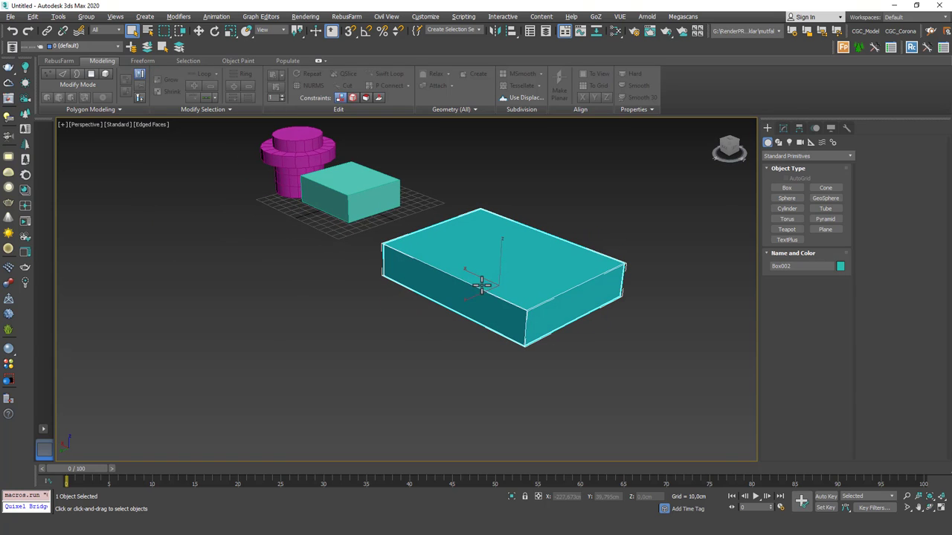
Add an Edit Poly modifier to the new box and connect the edge ring across its long side with 1 segment
click(781, 127)
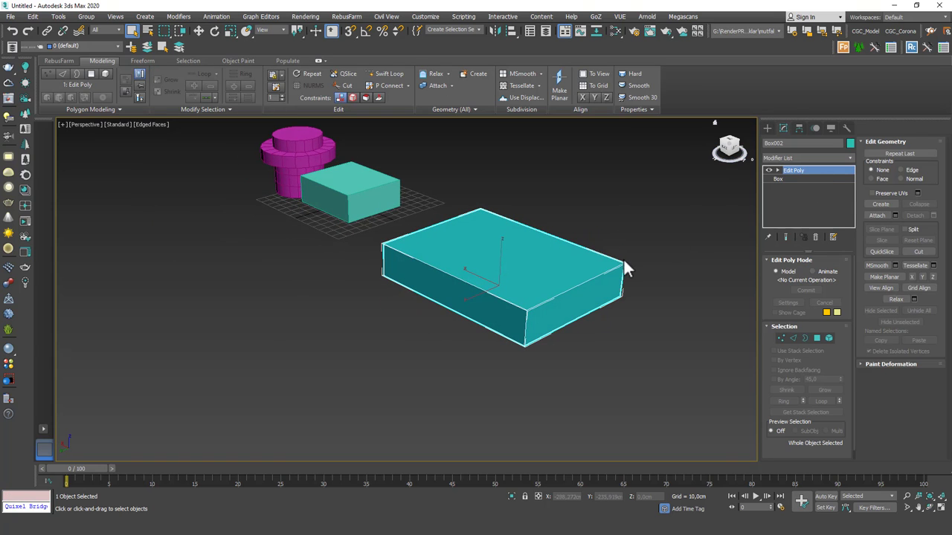
key(2)
click(496, 296)
key(alt+r)
click(932, 201)
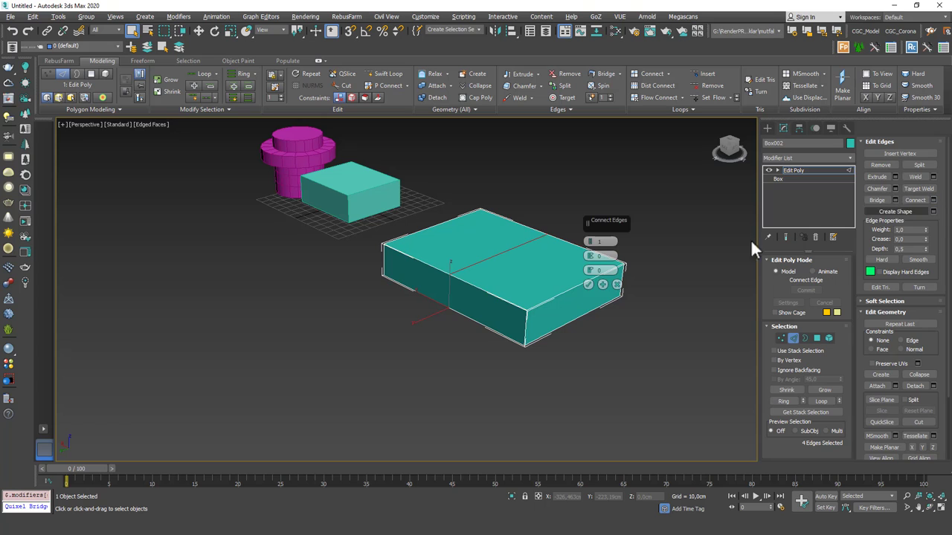
click(592, 286)
Extrude one half of the box's divided long side outward to form an L-shaped block
key(4)
click(485, 325)
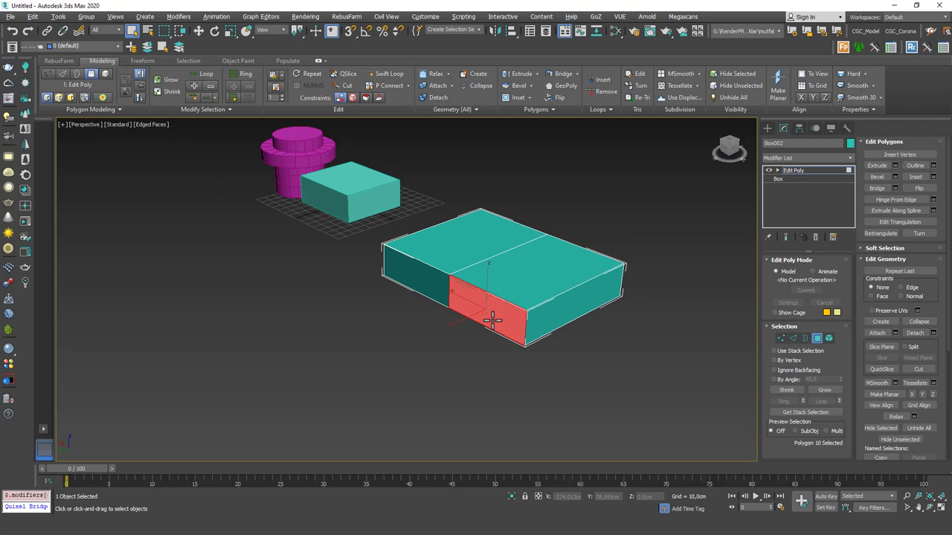
key(shift+e)
drag(493, 319, 528, 104)
right_click(500, 204)
alt+middle_drag(493, 300, 552, 308)
middle_drag(386, 303, 440, 327)
scroll(439, 327, up, 2)
Select the three top polygons of the L-shaped block
key(4)
key(4)
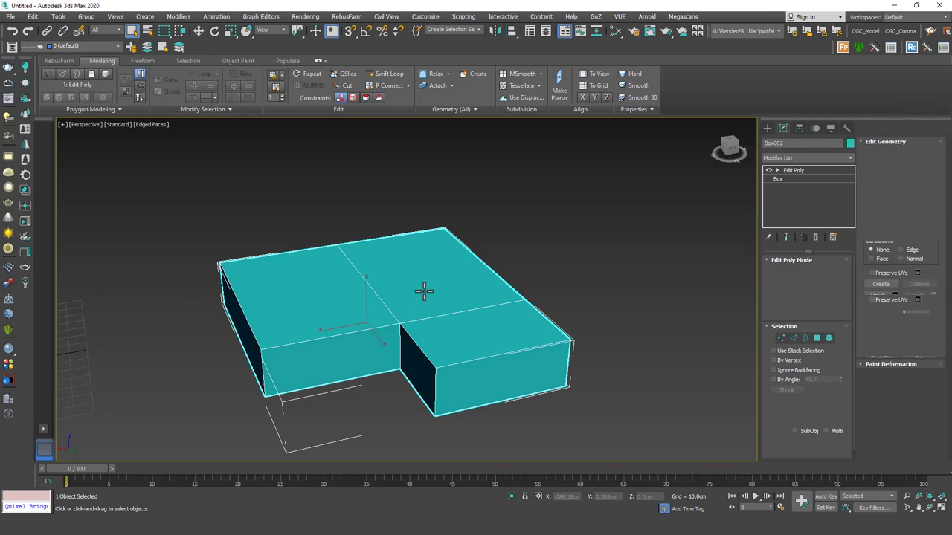
click(425, 293)
ctrl+click(330, 312)
ctrl+click(457, 340)
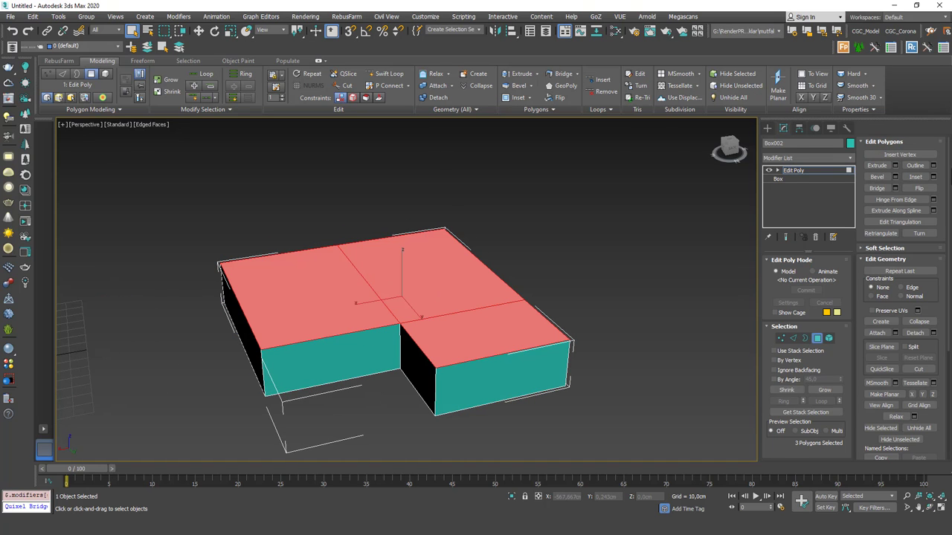
Try outlining the L-shaped block's top polygons inward by about -29.3 cm and inspect the shape from above
click(933, 165)
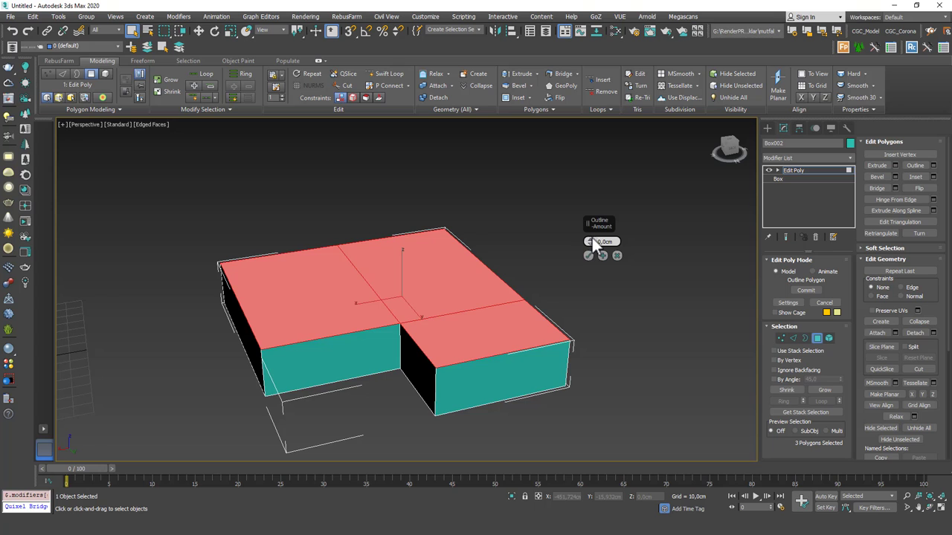
drag(592, 237, 589, 258)
alt+middle_drag(587, 258, 440, 338)
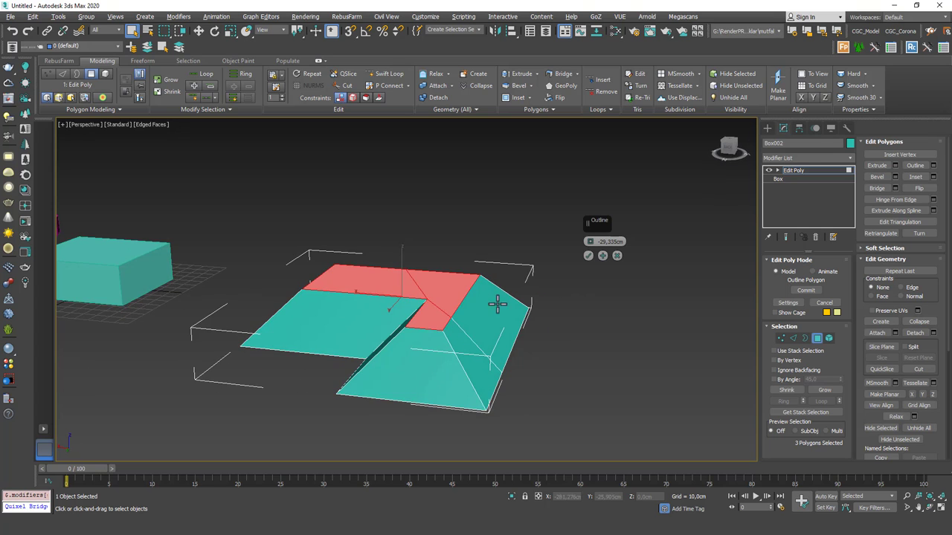
alt+middle_drag(499, 302, 498, 337)
alt+middle_drag(394, 319, 430, 340)
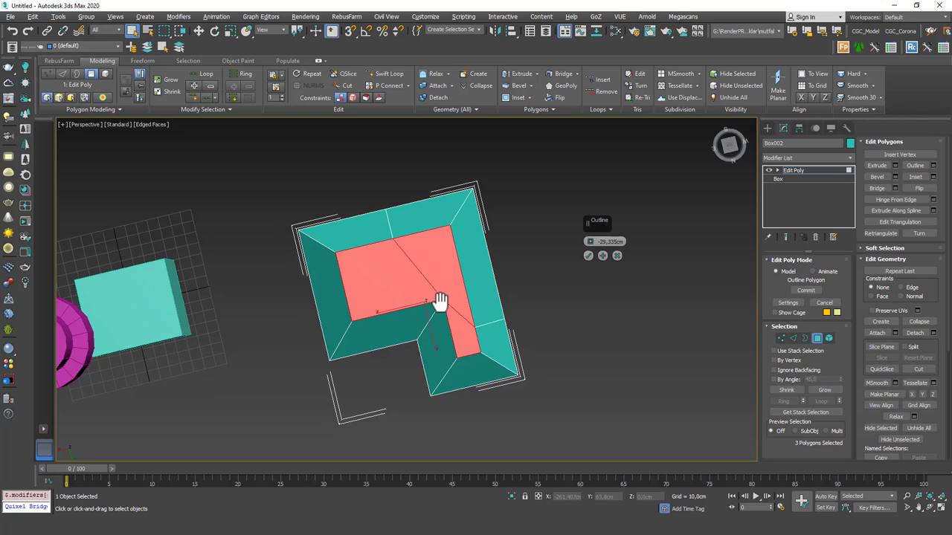
alt+middle_drag(435, 297, 435, 393)
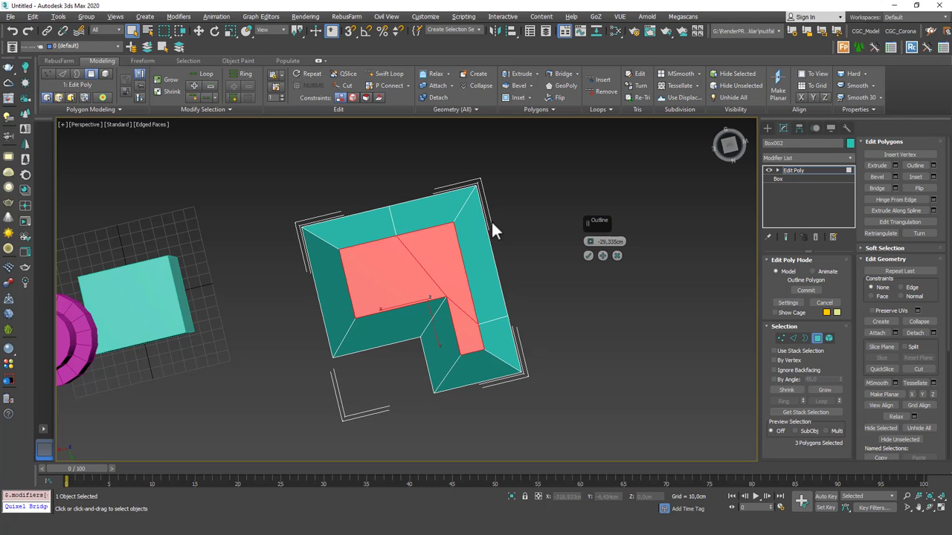
Try an outward outline of about 25.8 cm on the L-shaped block's top polygons and cancel the Outline
drag(589, 242, 571, 125)
alt+middle_drag(463, 269, 515, 290)
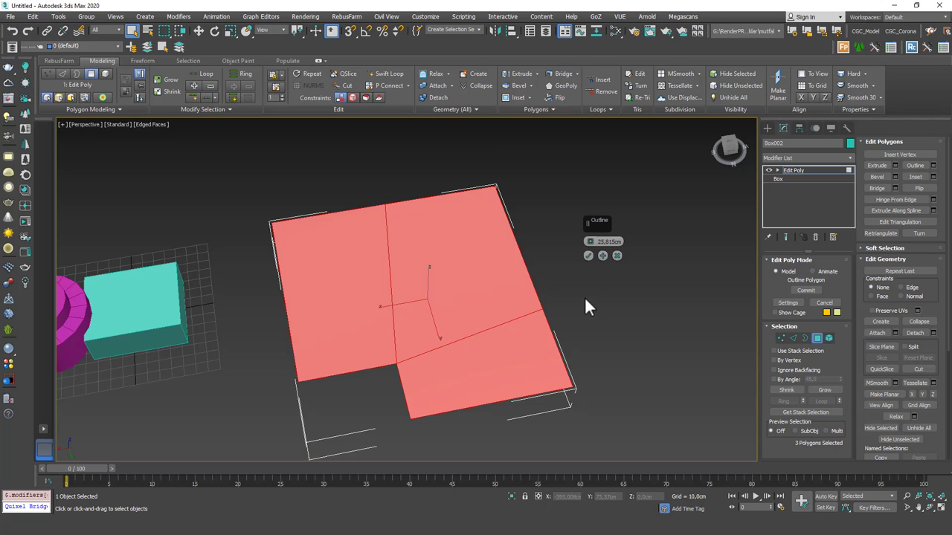
click(618, 256)
Leave the L-shaped block's polygon level and return to it with its three top polygons selected
click(802, 174)
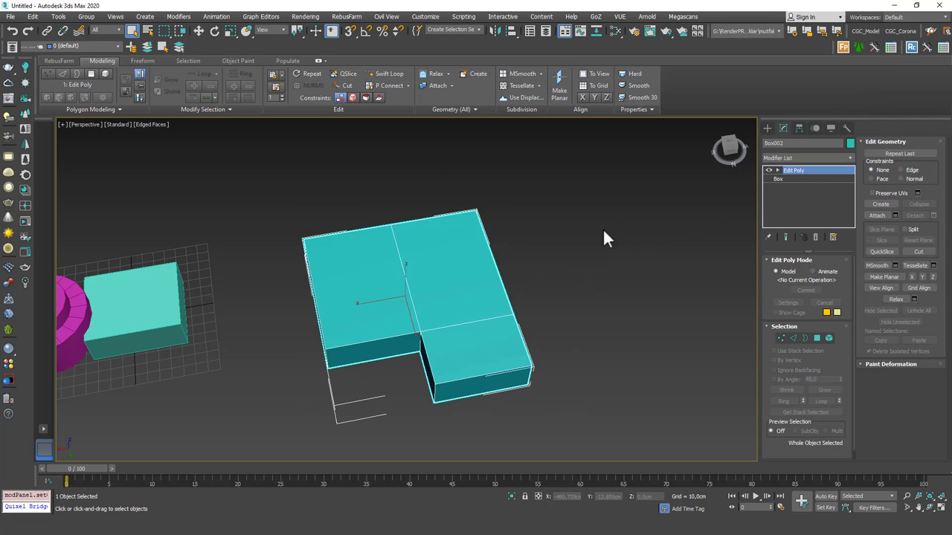
middle_drag(519, 266, 537, 261)
drag(538, 260, 417, 301)
key(Delete)
middle_drag(409, 309, 415, 303)
key(ctrl+z)
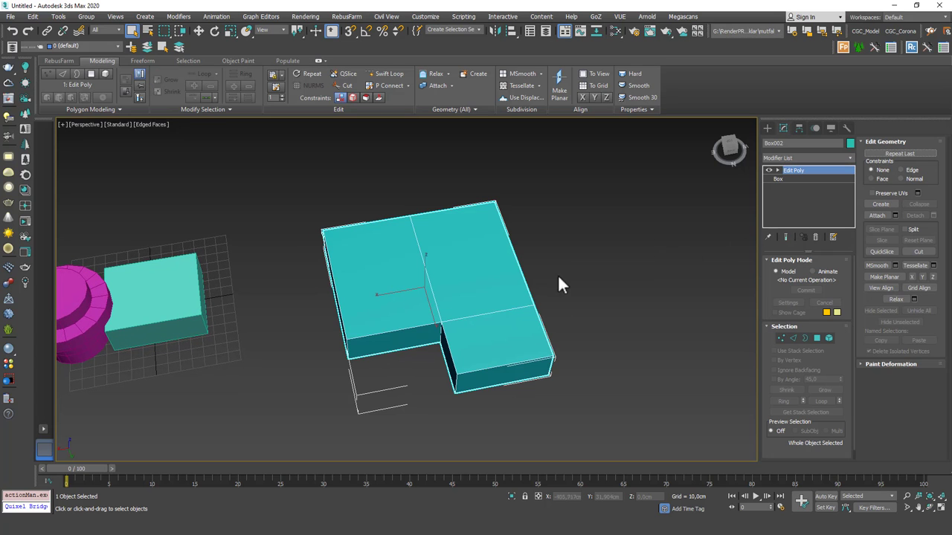
key(4)
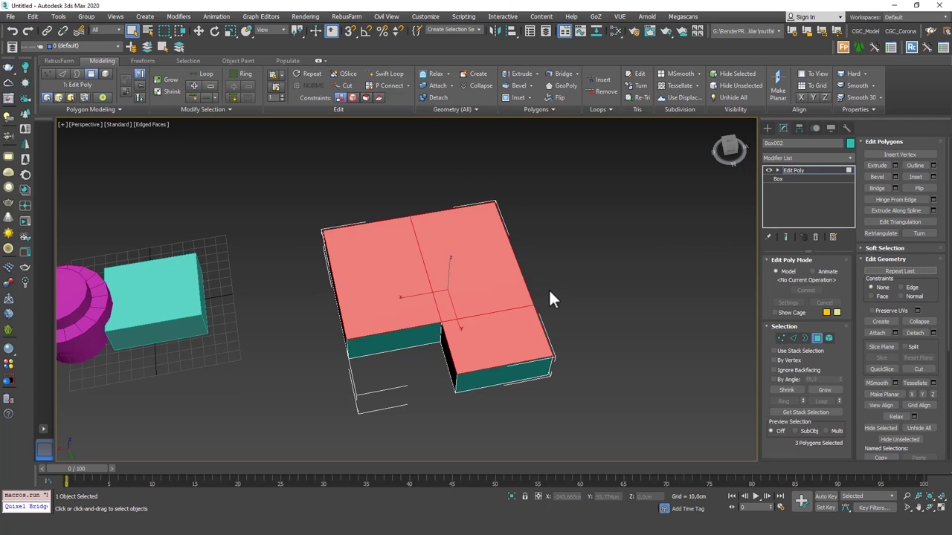
Bevel the L-shaped block's three top polygons about 24.2 cm high with an outline of about -17.5 cm and apply the first level
click(895, 176)
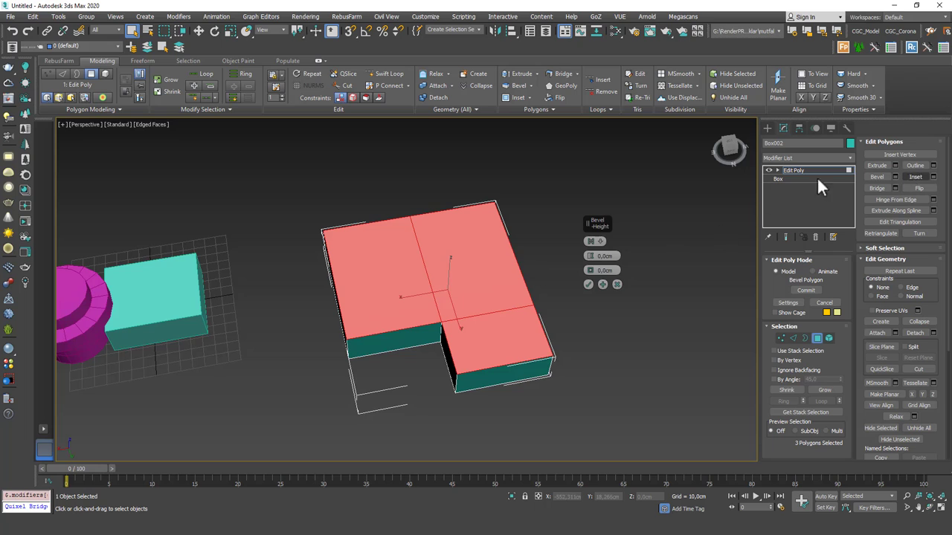
alt+middle_drag(557, 259, 525, 234)
scroll(525, 234, up, 3)
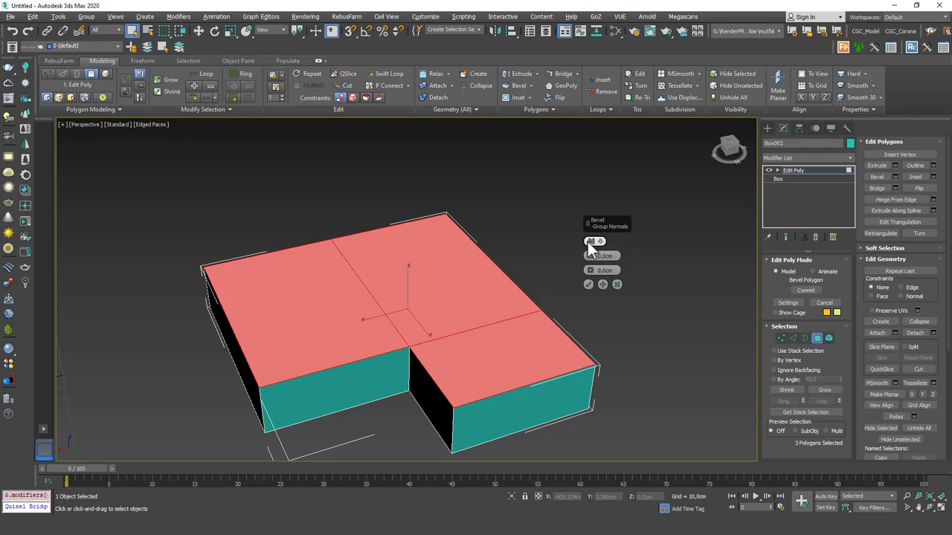
drag(588, 257, 593, 346)
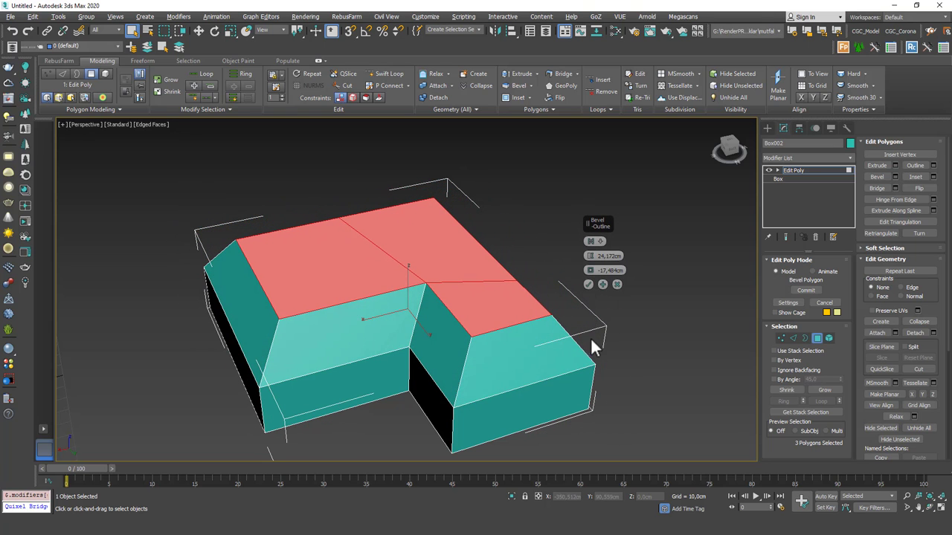
click(602, 283)
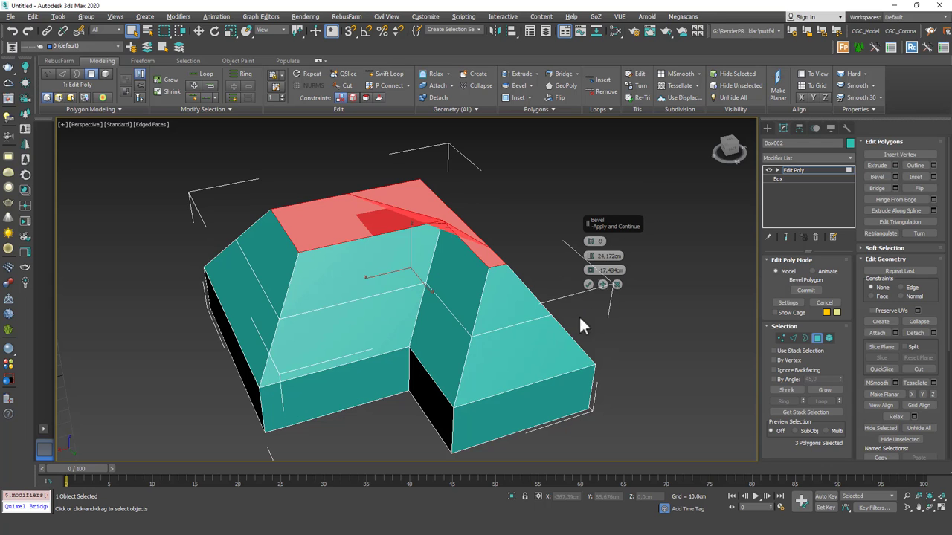
Apply a straight bevel level with 0 outline, followed by a level widened outward by about 22.4 cm
right_click(592, 272)
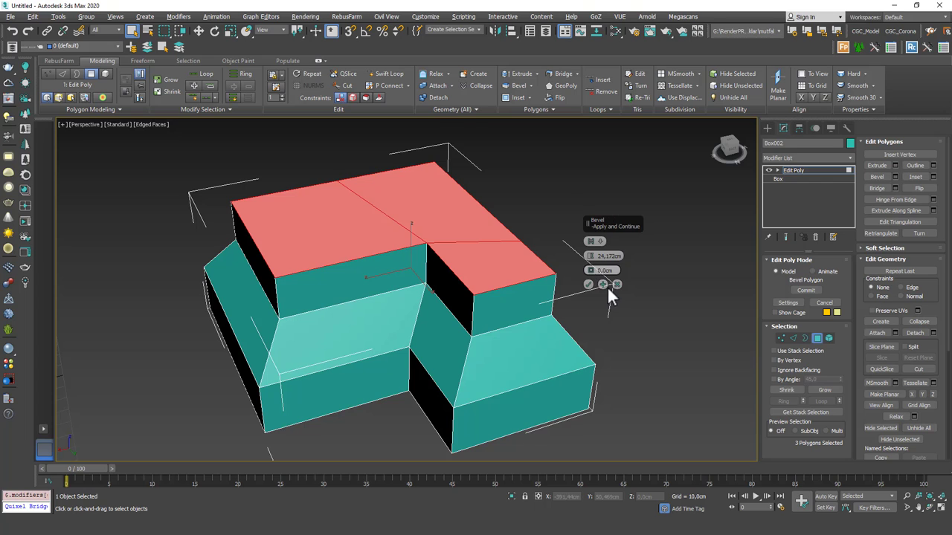
click(604, 285)
drag(592, 273, 602, 232)
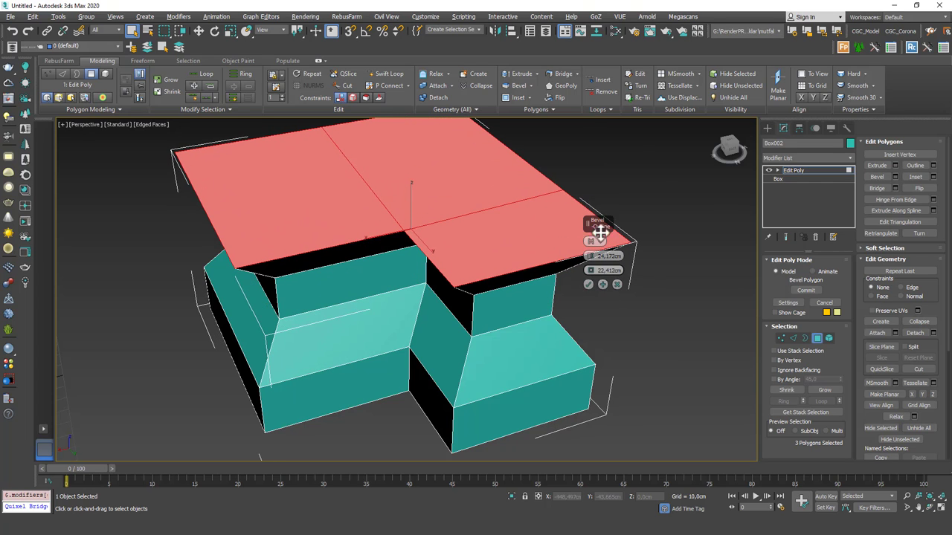
click(602, 283)
Finish the stacked bevels with a straight top level at 0 cm outline and inspect the stepped shape
right_click(590, 271)
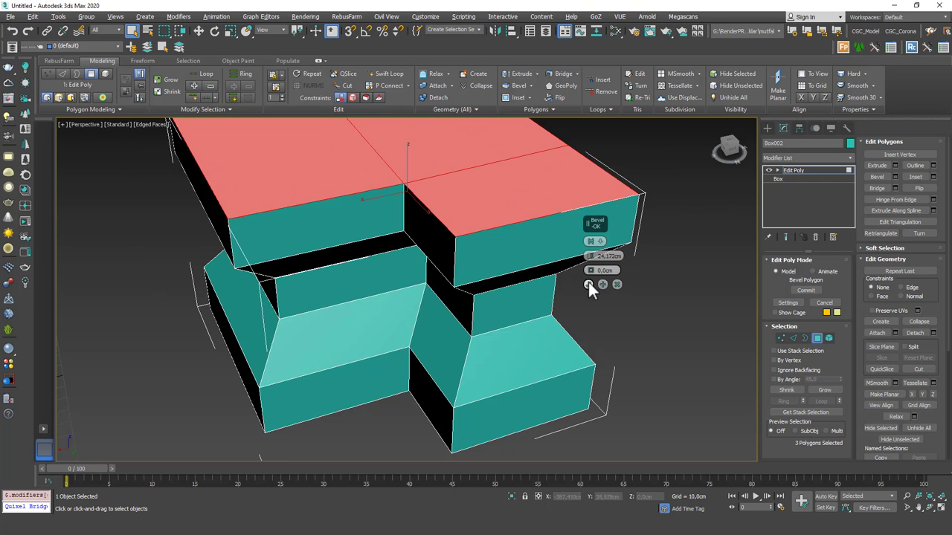
click(588, 284)
scroll(525, 264, down, 3)
alt+middle_drag(525, 263, 465, 311)
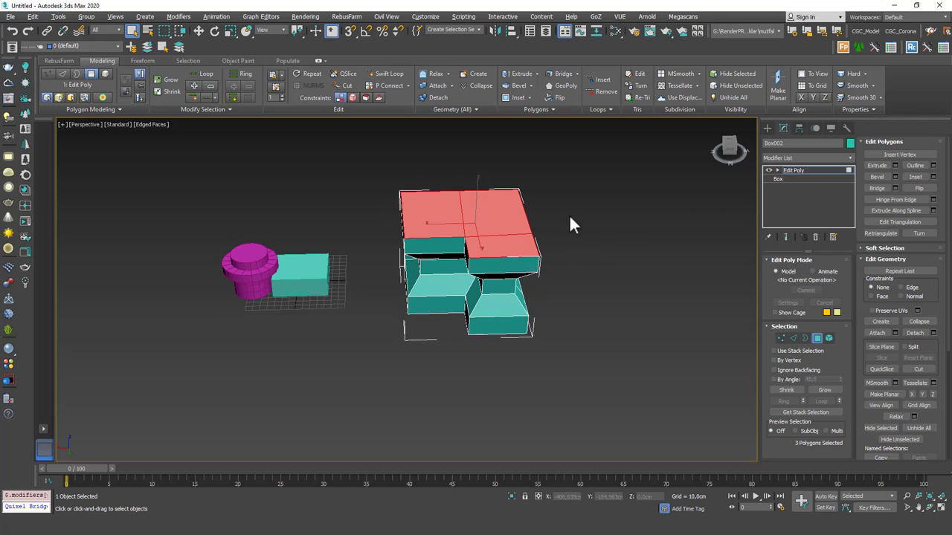
Leave the polygon level and delete the bevelled L-shaped block
click(787, 171)
middle_drag(534, 252, 614, 240)
key(Delete)
Select the teal box beside the cylinder and pick its long front polygon
click(377, 253)
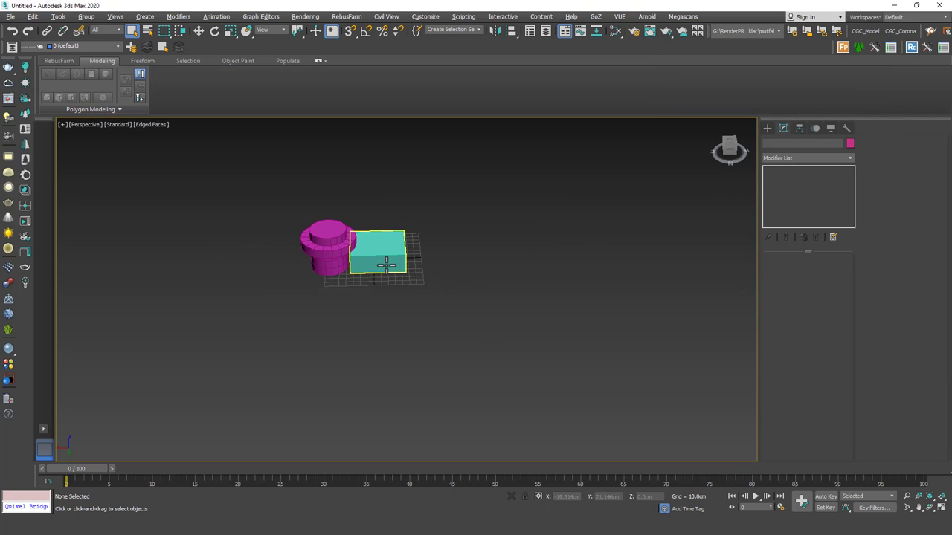
key(4)
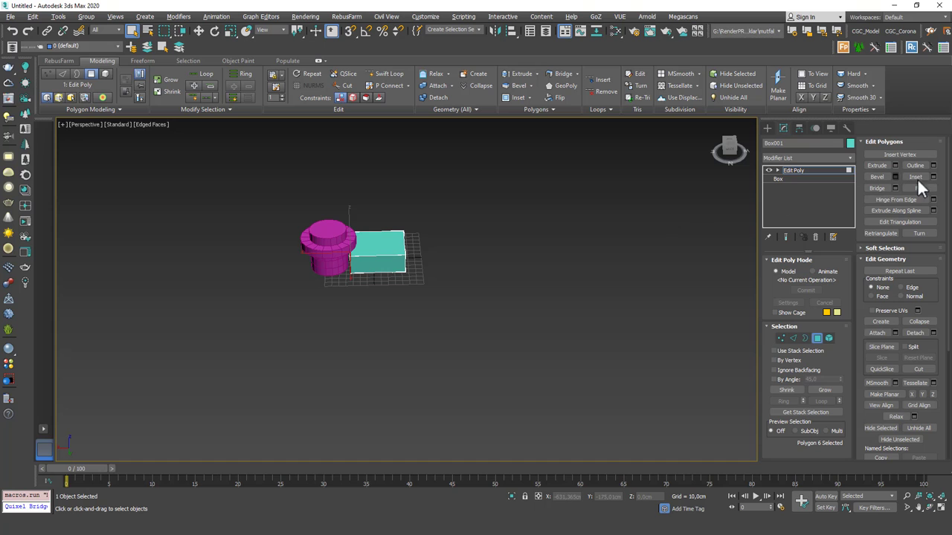
scroll(394, 238, up, 8)
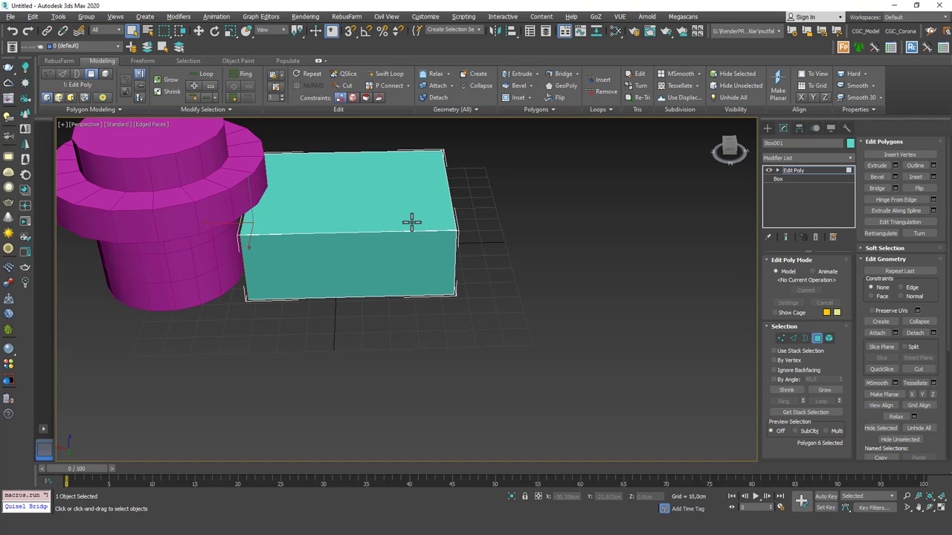
alt+middle_drag(411, 222, 463, 267)
scroll(439, 272, up, 5)
key(4)
click(459, 270)
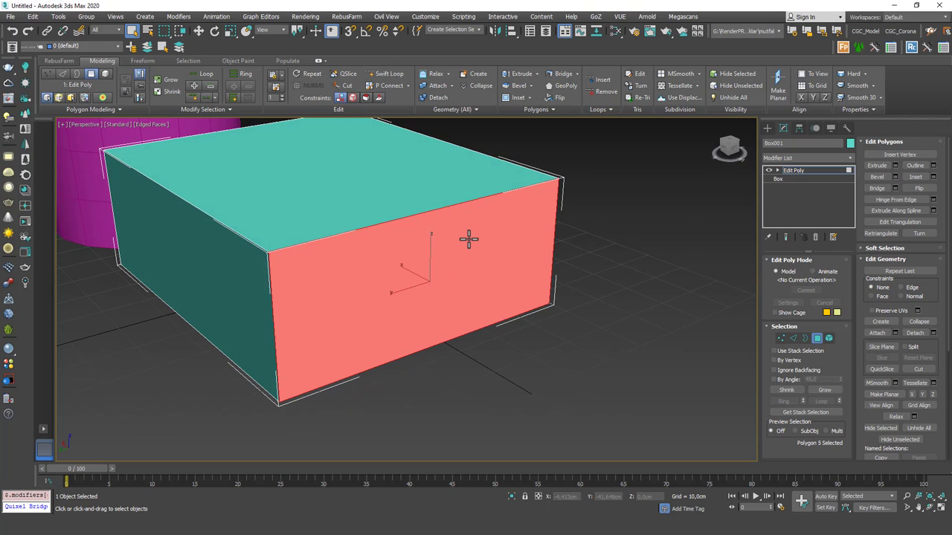
Leave the polygon level and delete both the teal box and the cylinder to empty the scene
click(814, 170)
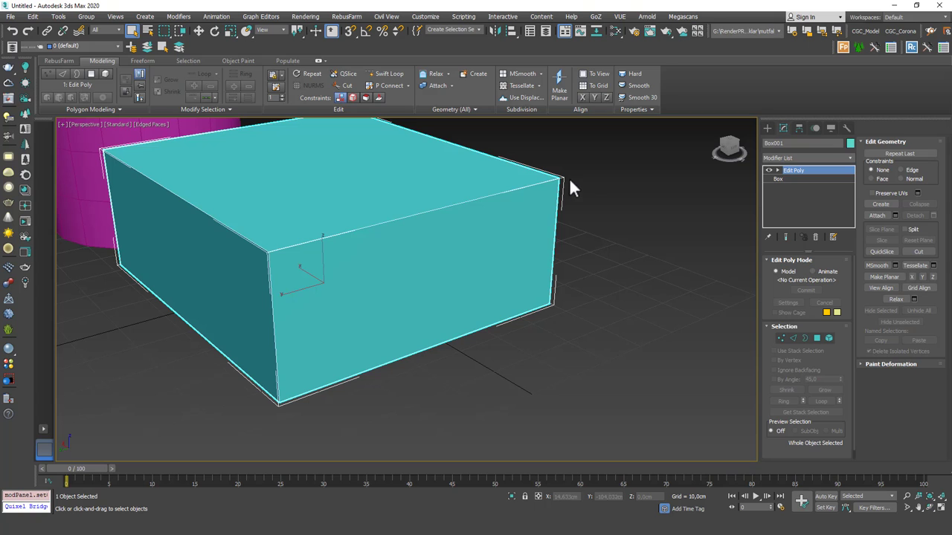
key(Delete)
click(435, 275)
key(Delete)
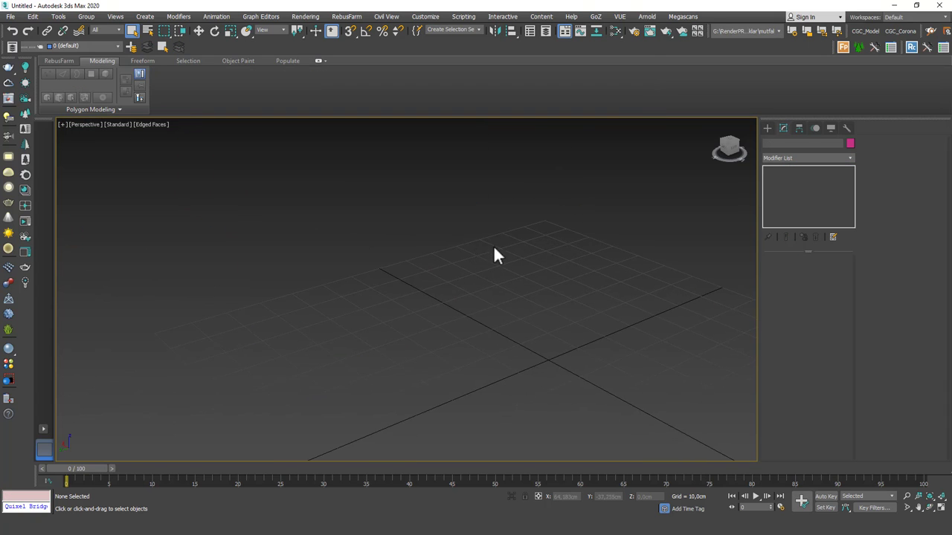
Create a box in the Front view about 131 cm long, 110 cm wide and 9 cm high
key(f)
click(767, 128)
click(787, 187)
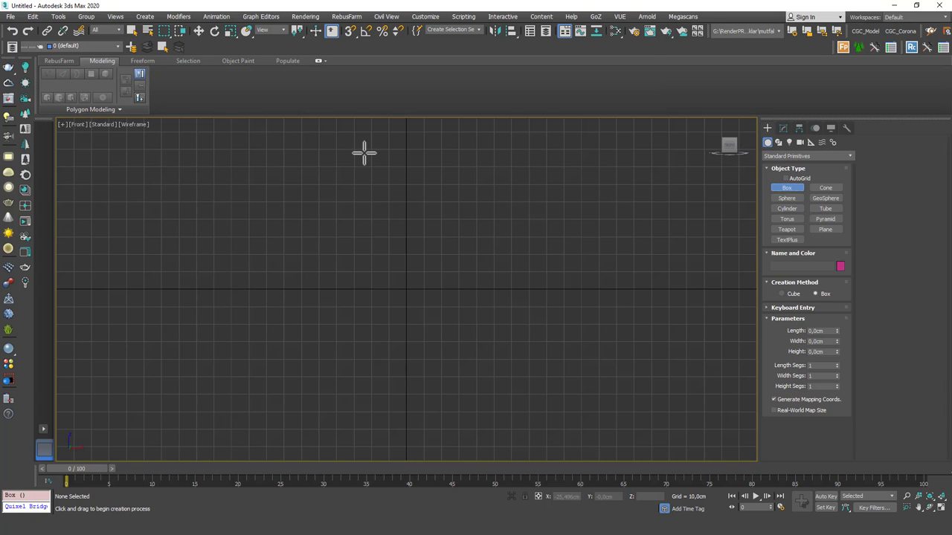
drag(367, 154, 563, 385)
click(644, 304)
right_click(644, 303)
Set the new box's length to 150 cm, width to 120 cm and height to 4 cm
click(783, 128)
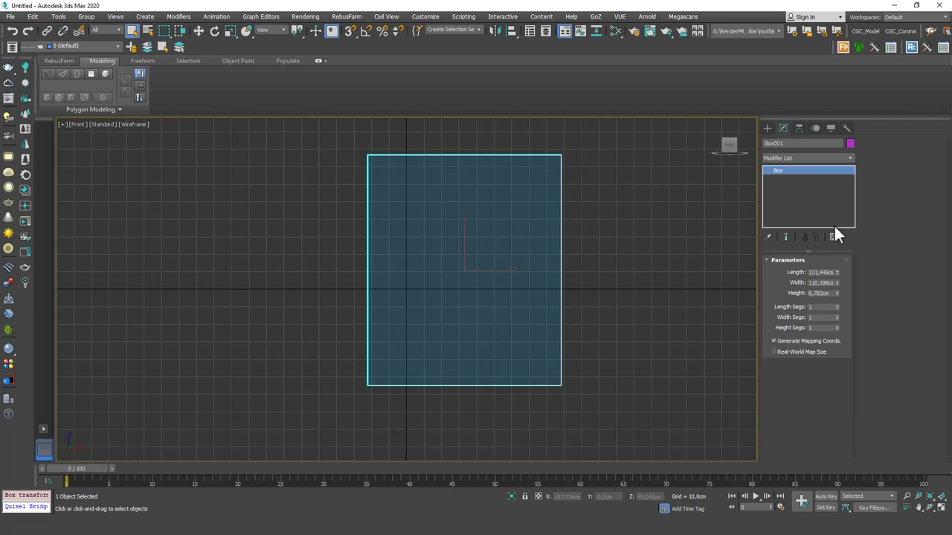
text(150)
key(Return)
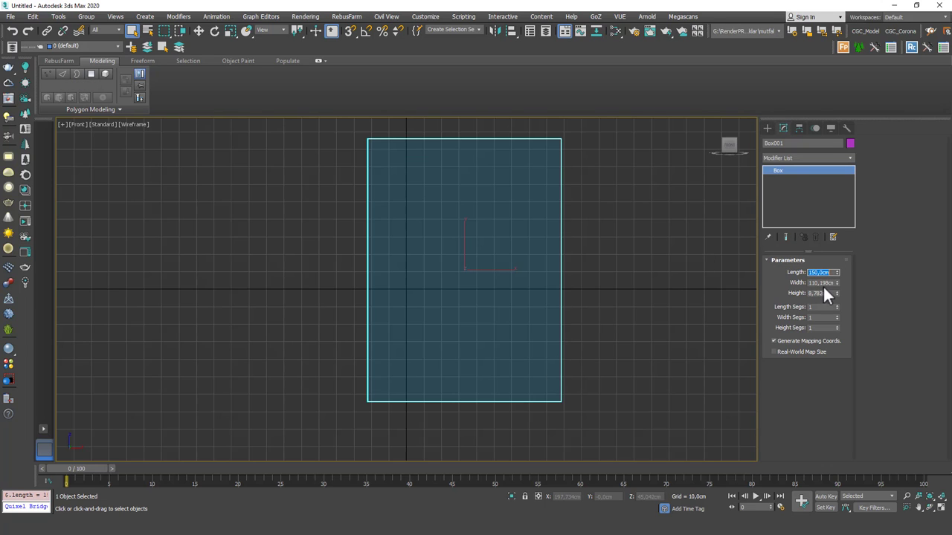
double_click(824, 284)
key(Return)
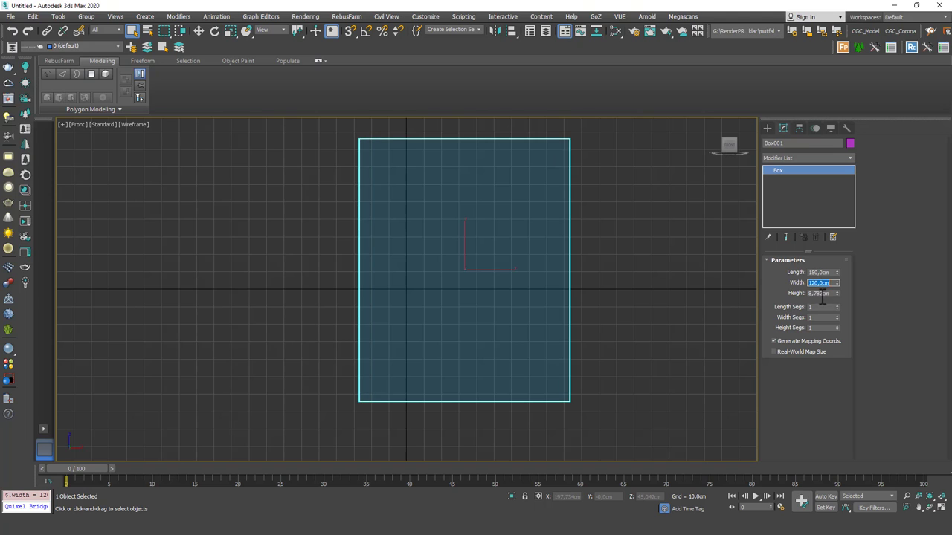
double_click(822, 293)
Move the box to the origin by setting its X and Z positions to 0
middle_drag(553, 299, 559, 305)
key(w)
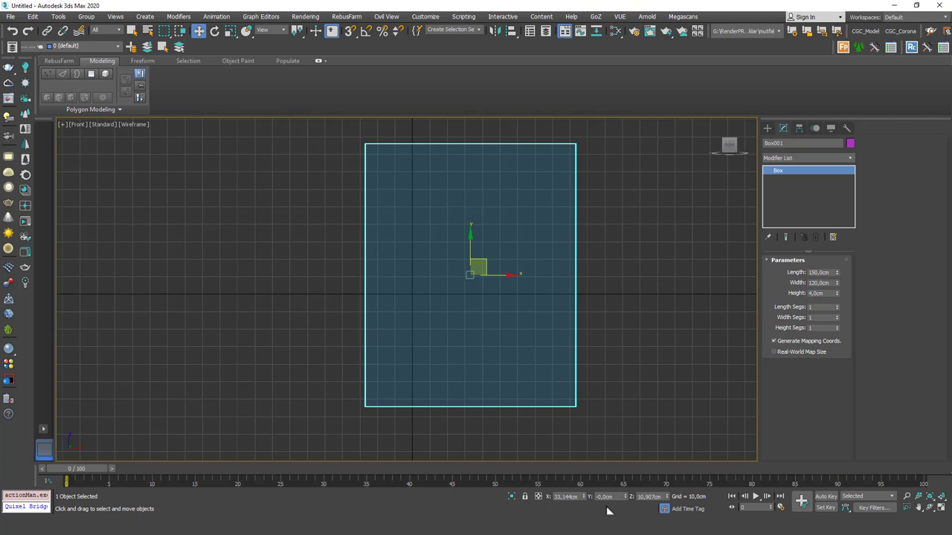
right_click(584, 499)
right_click(668, 498)
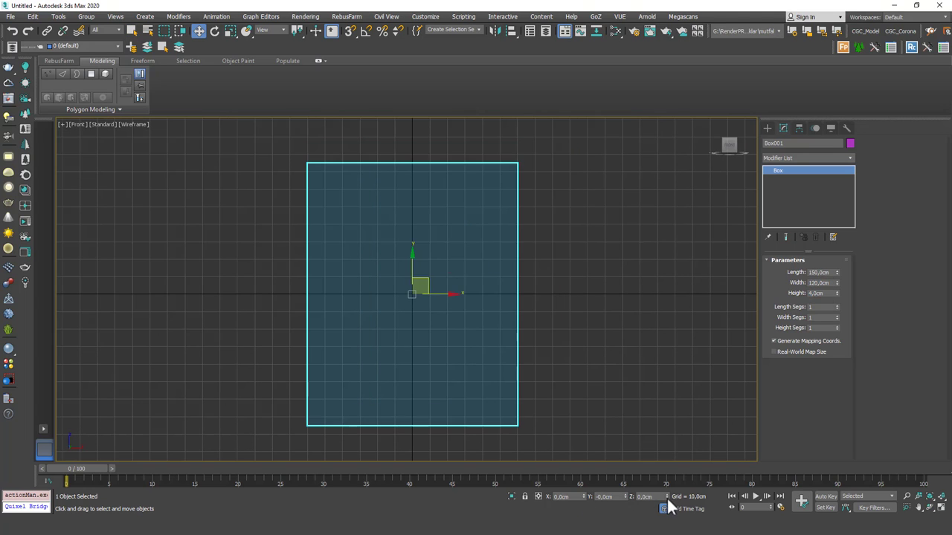
Display the panel shaded in a perspective view framed on it, with the grid hidden
key(F3)
mouse_move(442, 296)
alt+middle_down()
mouse_move(483, 306)
mouse_move(473, 293)
mouse_move(425, 294)
alt+middle_up()
key(p)
key(z)
key(g)
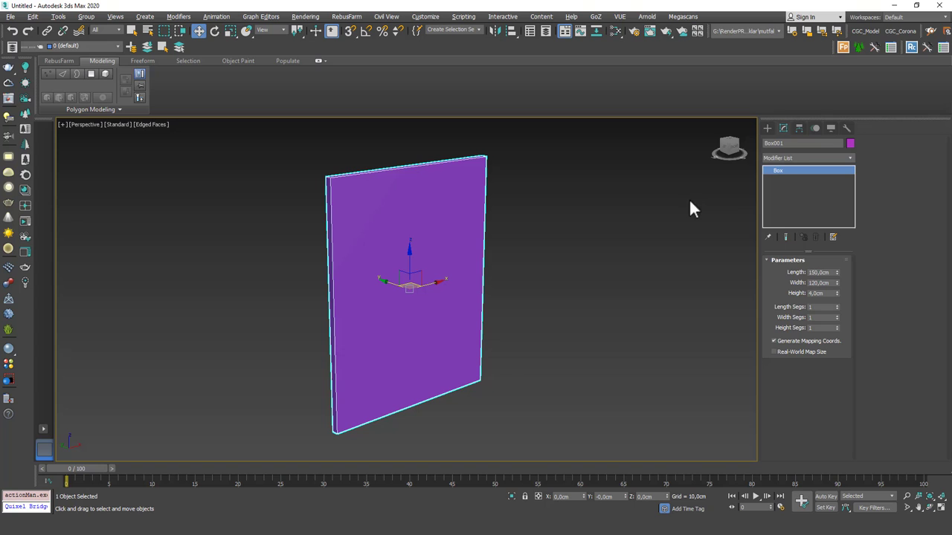
Add an Edit Poly modifier to the panel and select its large front and back polygons
click(800, 158)
click(788, 192)
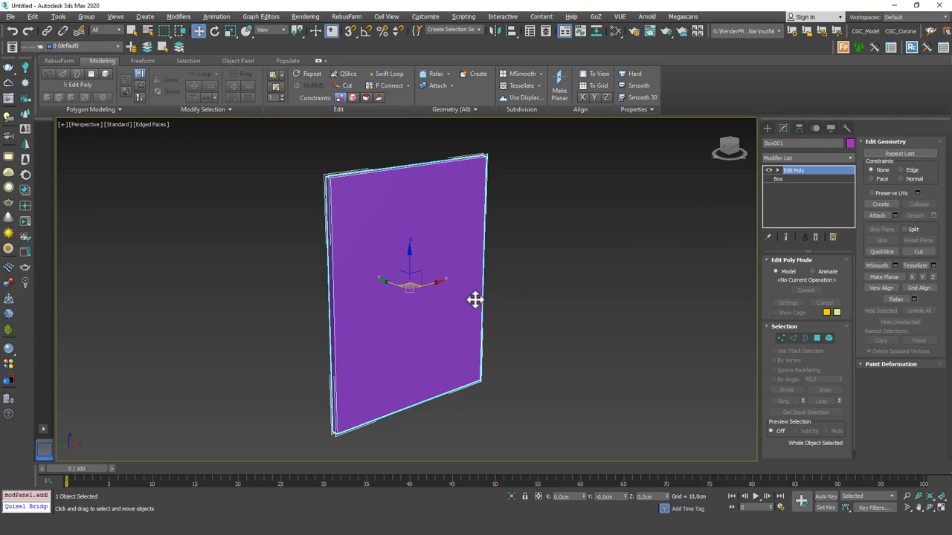
key(4)
click(384, 304)
mouse_move(385, 304)
alt+middle_down()
mouse_move(374, 308)
mouse_move(453, 298)
mouse_move(391, 318)
alt+middle_up()
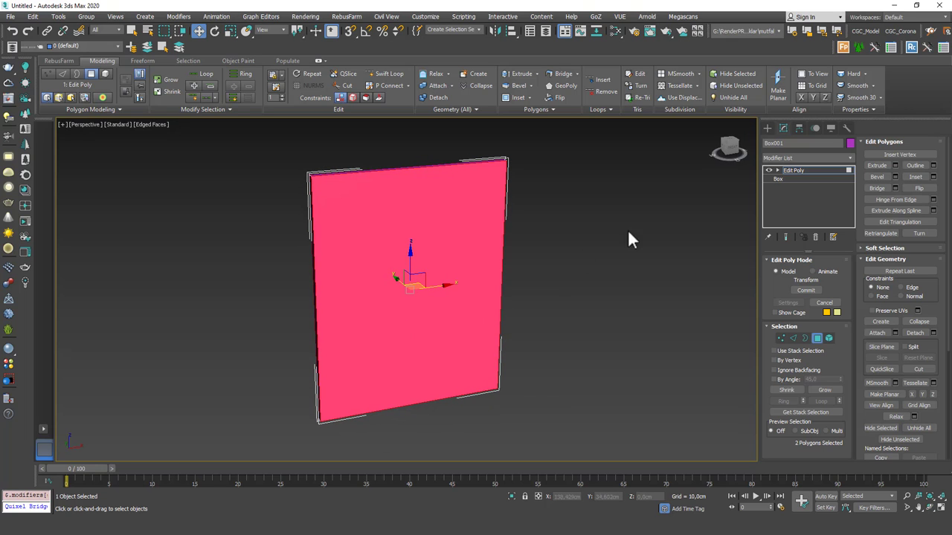
Inset the front and back polygons by about 4 cm and bridge them into an open frame
click(933, 177)
drag(584, 259, 577, 96)
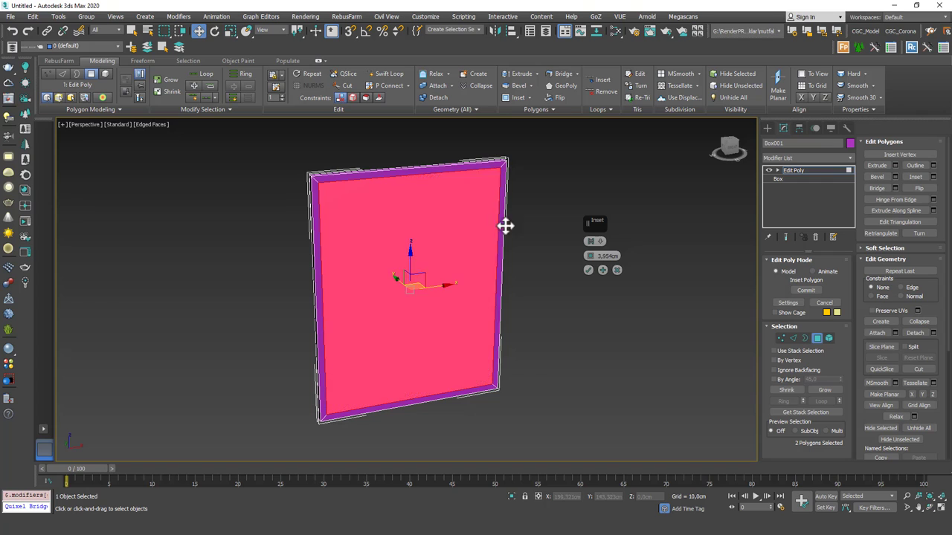
click(588, 271)
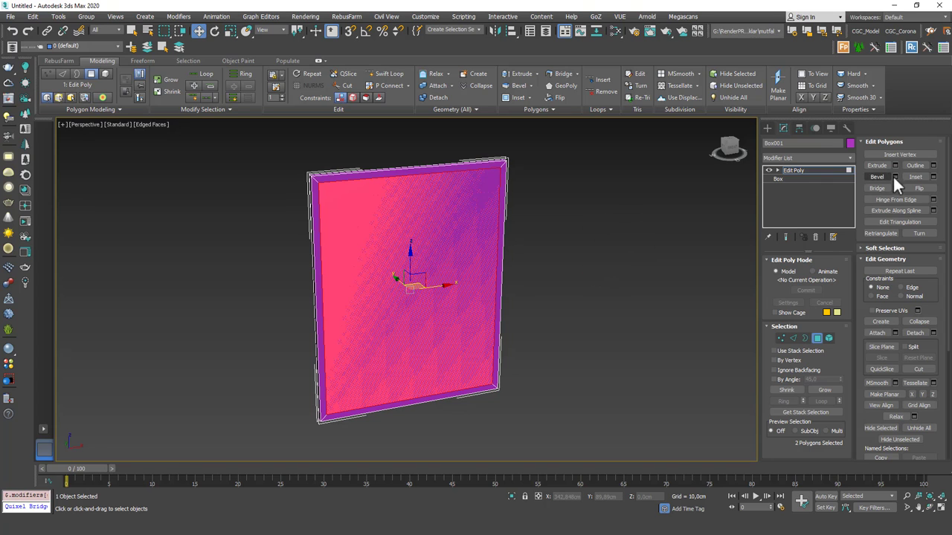
click(880, 188)
alt+middle_drag(579, 242, 442, 251)
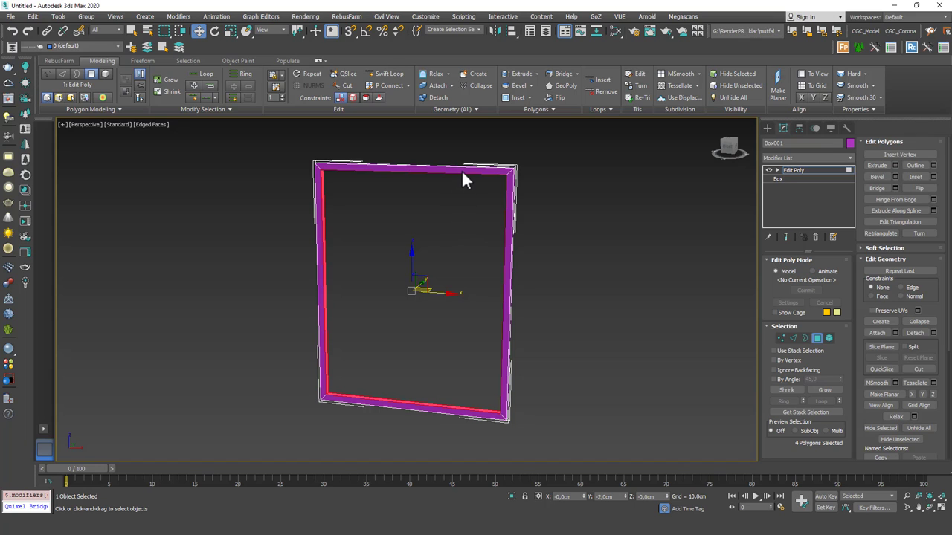
Undo the bridge and the inset on the panel
key(ctrl+z)
key(ctrl+z)
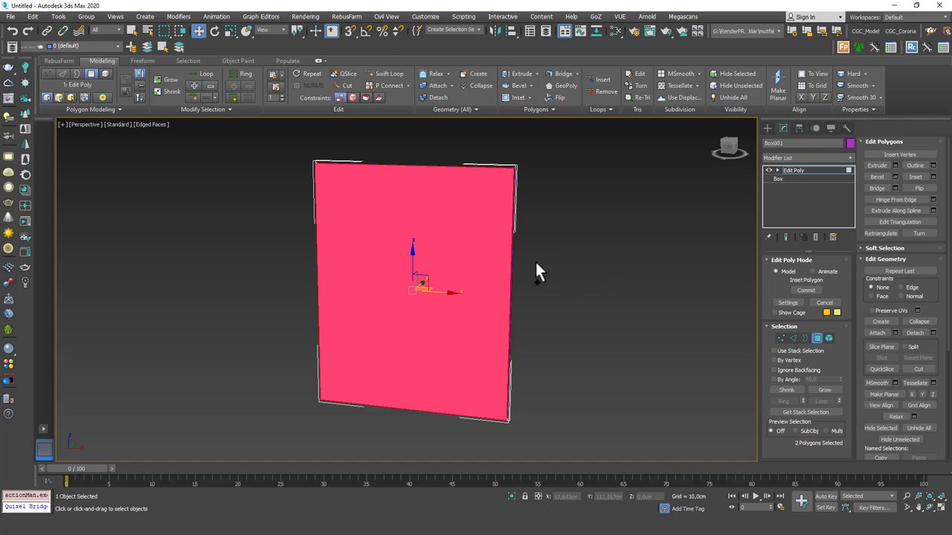
Connect the ring of vertical edges with one horizontal edge loop around the panel's middle
key(2)
click(512, 266)
key(alt+r)
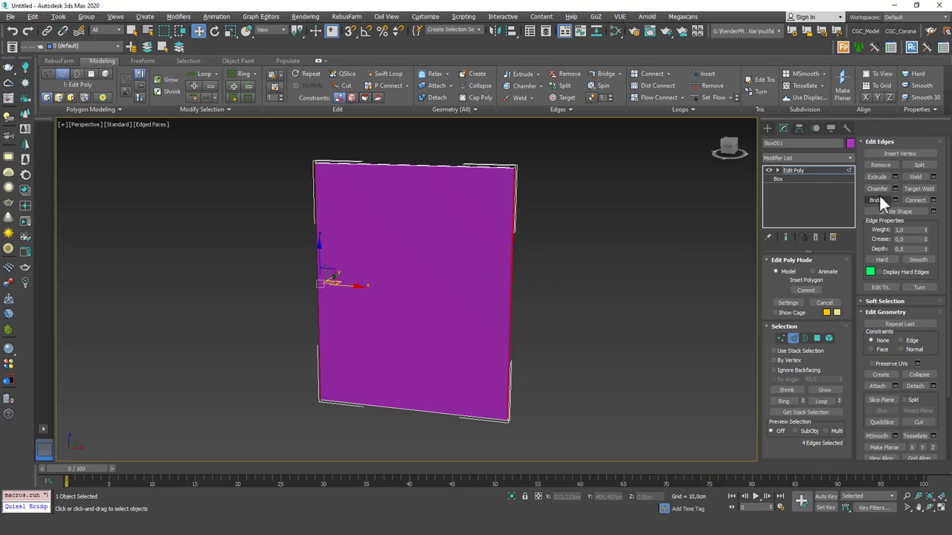
click(933, 200)
click(588, 284)
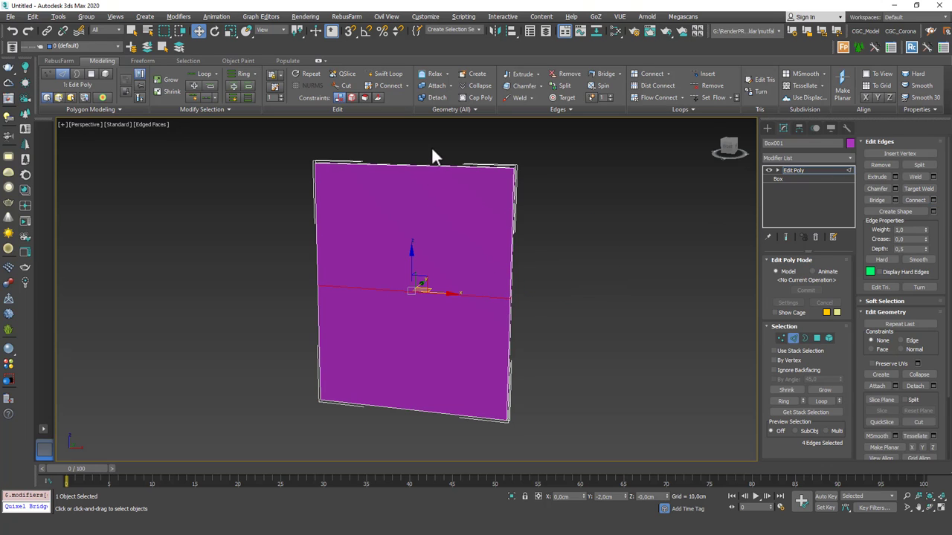
Connect the ring of horizontal edges with one vertical edge loop through the panel's centre
click(434, 165)
key(alt+r)
click(914, 200)
Select all four quarter polygons on the panel's front along with the four on its back
key(4)
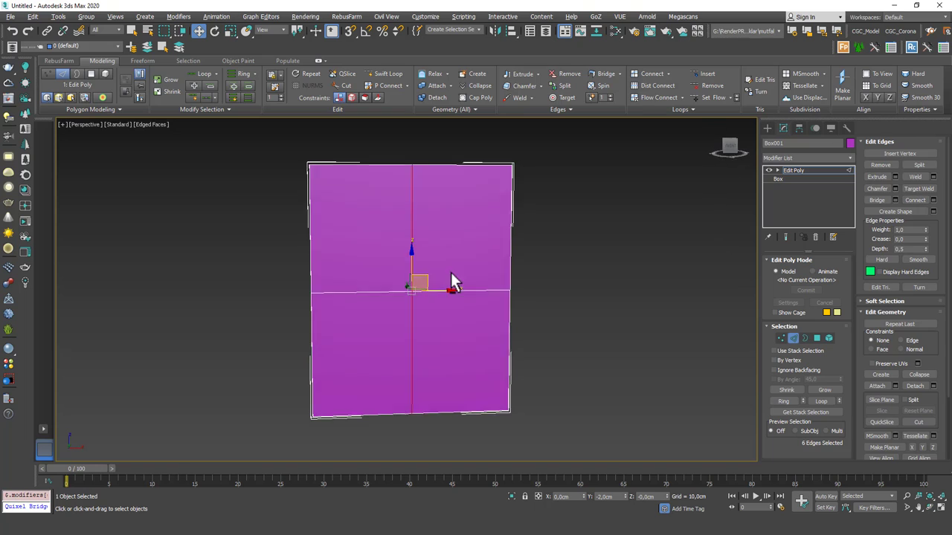
click(439, 260)
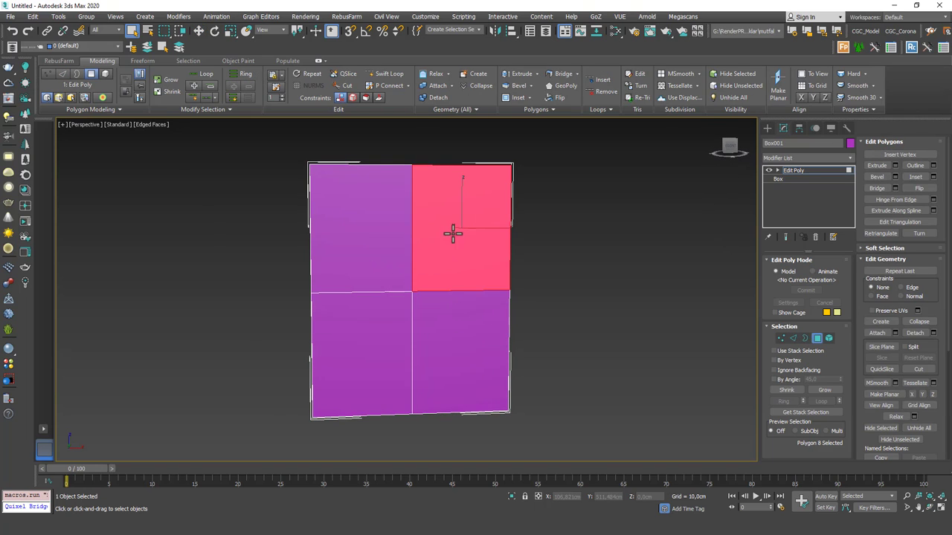
key(q)
ctrl+click(374, 242)
ctrl+click(391, 349)
ctrl+click(461, 349)
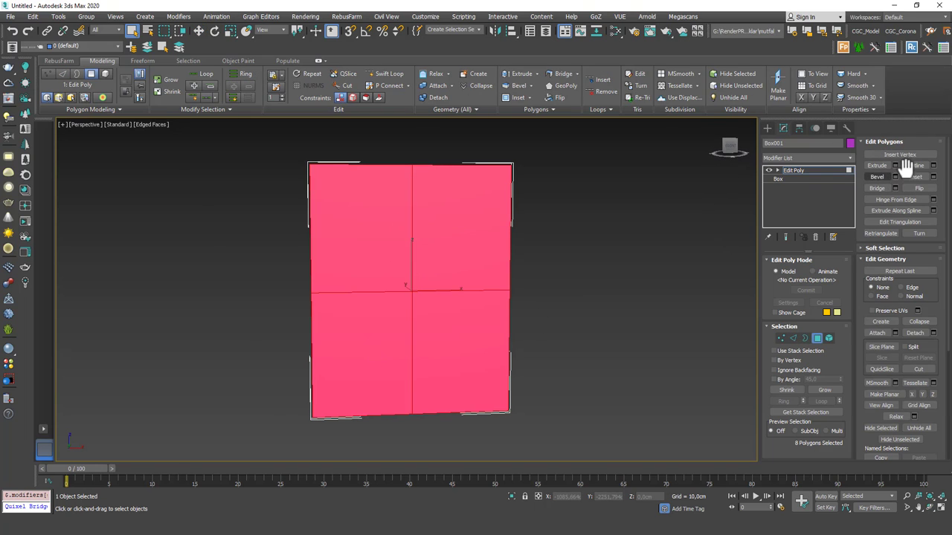
Inset the selected quarter polygons by about 6.22 cm and switch the inset type from Group to By Polygon
click(933, 178)
drag(592, 257, 589, 225)
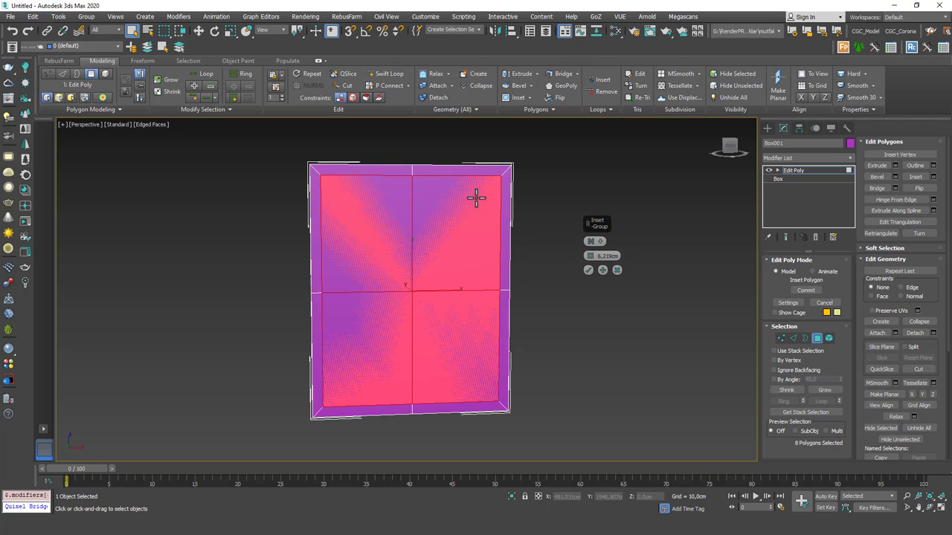
click(592, 241)
click(628, 260)
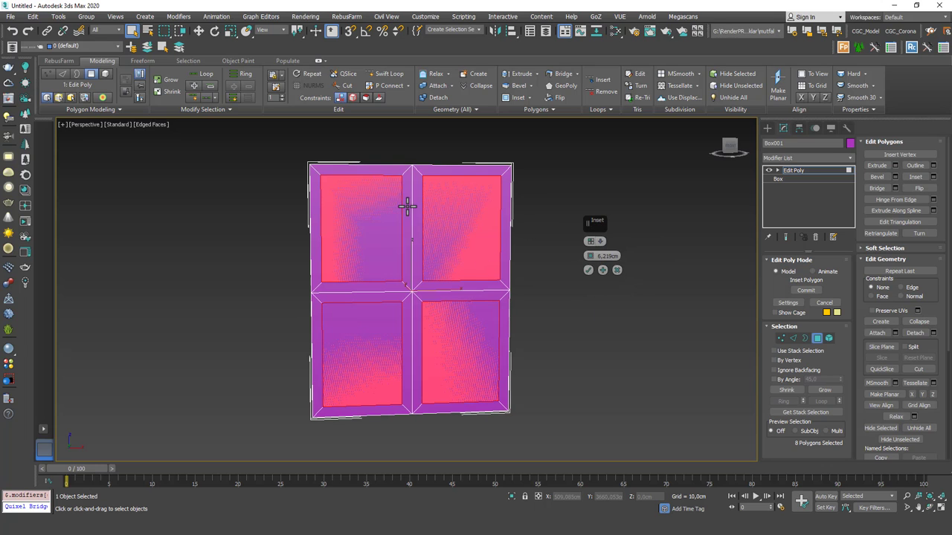
Reset the inset amount, set it to about 1.88 cm, and apply the inset
right_click(589, 255)
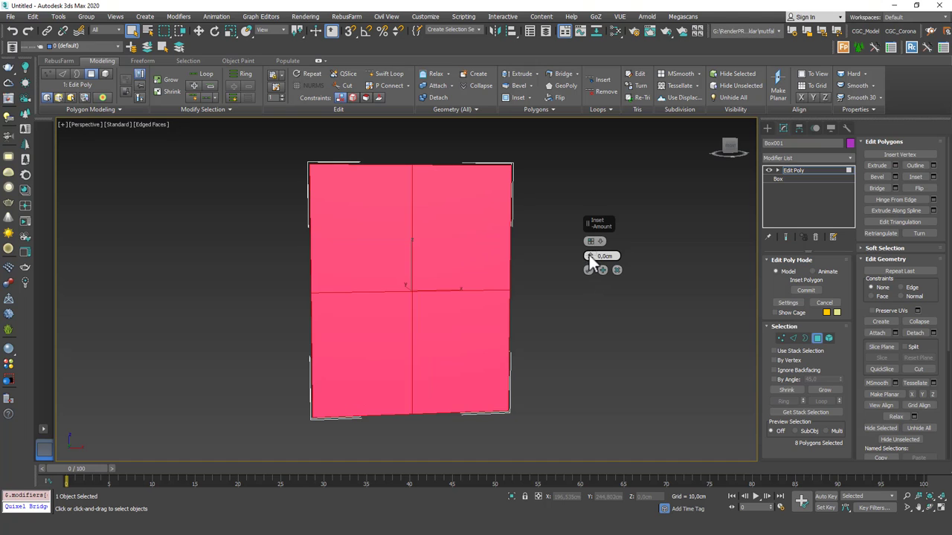
mouse_move(591, 253)
mouse_down()
mouse_move(592, 237)
mouse_move(589, 256)
mouse_up()
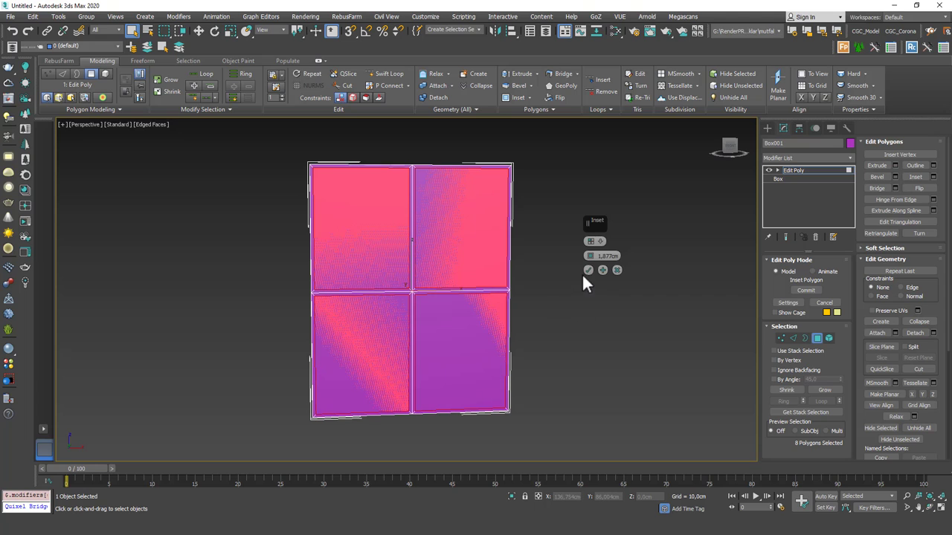
click(588, 271)
Bridge the front and back inset polygons into four window openings and hide the edge display
click(680, 238)
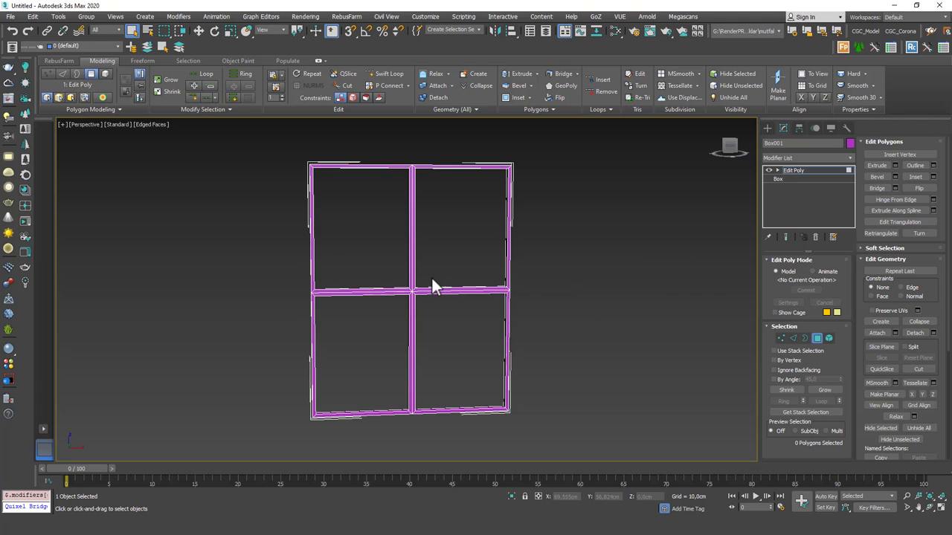
mouse_move(435, 286)
alt+middle_down()
mouse_move(461, 295)
mouse_move(458, 305)
mouse_move(506, 315)
mouse_move(399, 302)
mouse_move(493, 306)
mouse_move(455, 308)
alt+middle_up()
key(F4)
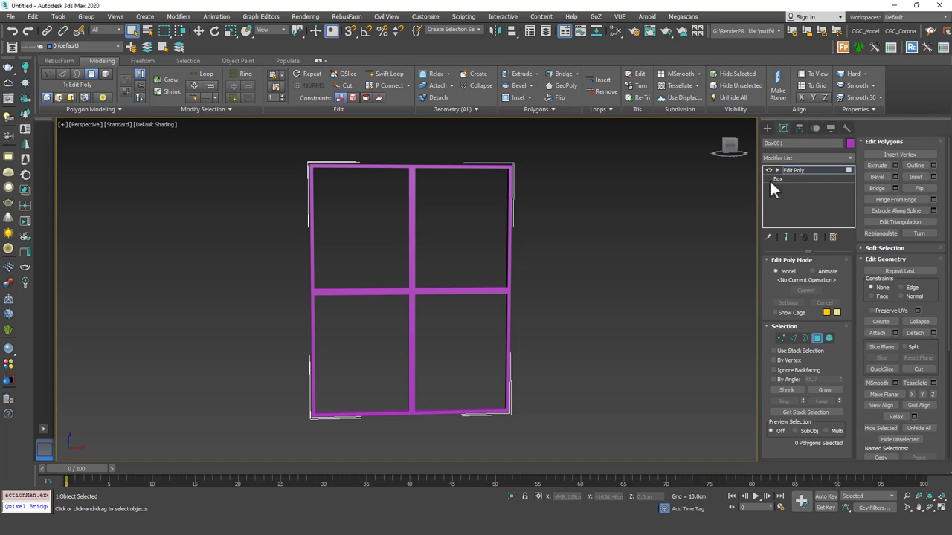
Delete the window panel and draw a new box about 43 cm high
click(810, 170)
key(Delete)
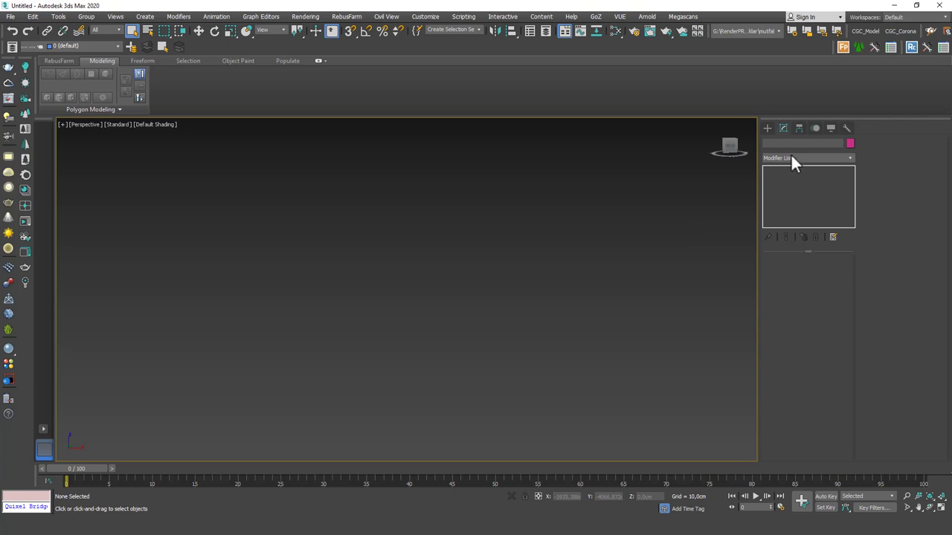
click(768, 128)
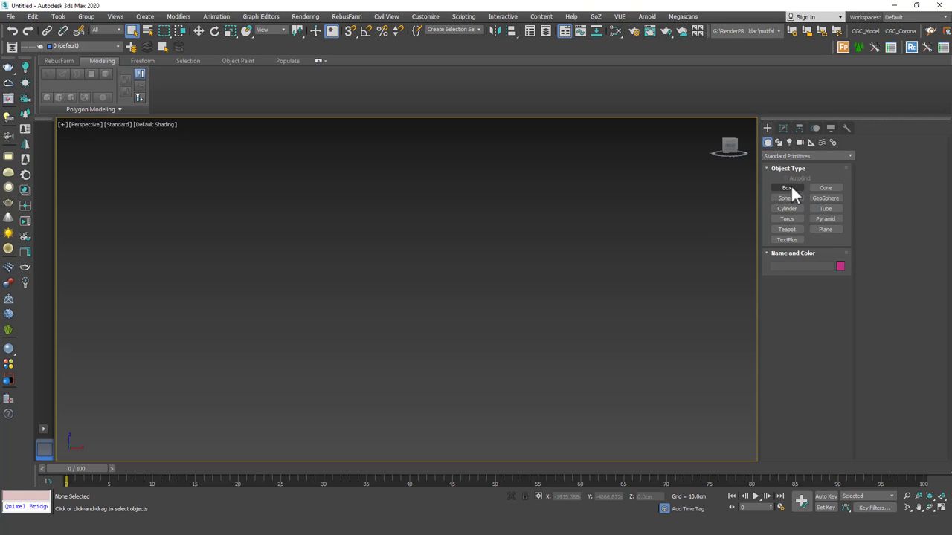
click(788, 188)
mouse_move(451, 240)
mouse_down()
mouse_move(402, 420)
mouse_move(529, 445)
mouse_move(504, 448)
mouse_up()
click(524, 293)
right_click(682, 208)
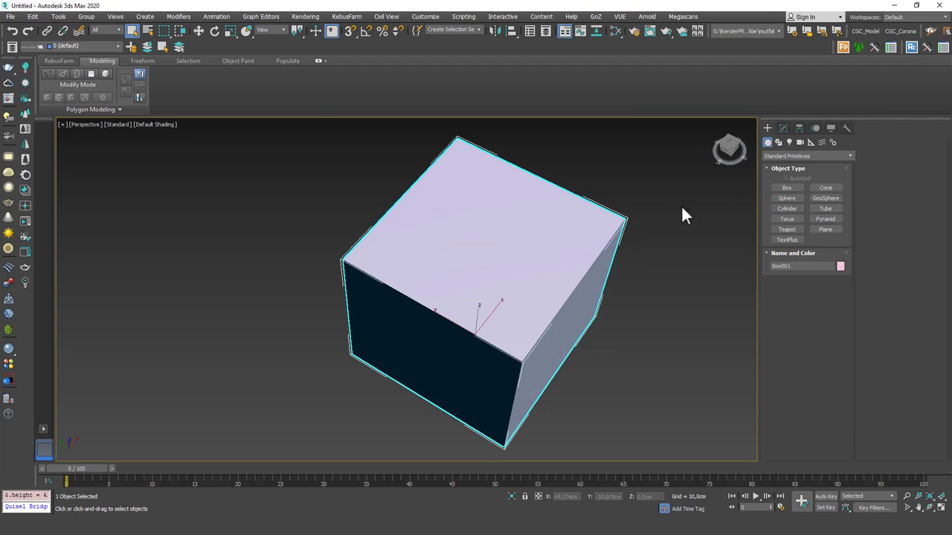
Add an Edit Poly modifier to the box and enter polygon sub-object level
click(783, 128)
key(shift+e)
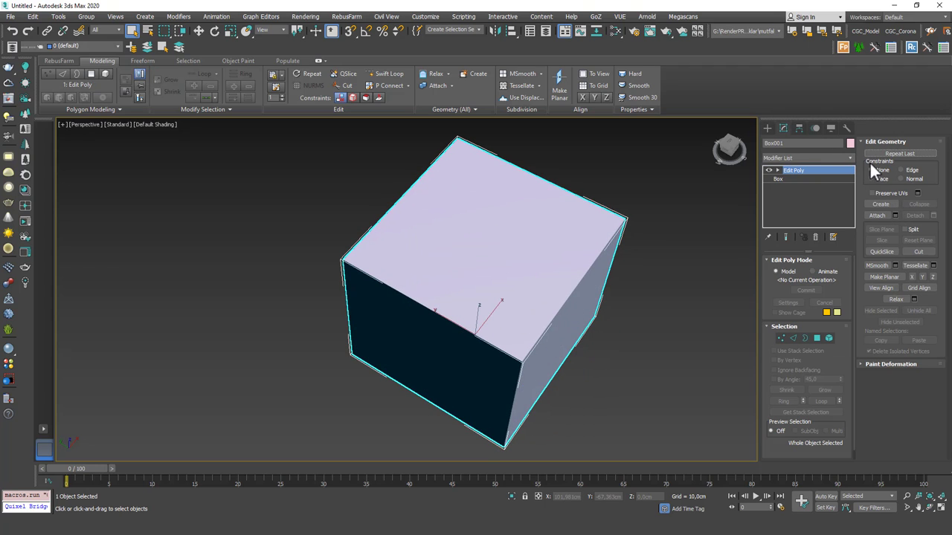
key(4)
alt+middle_drag(578, 295, 481, 283)
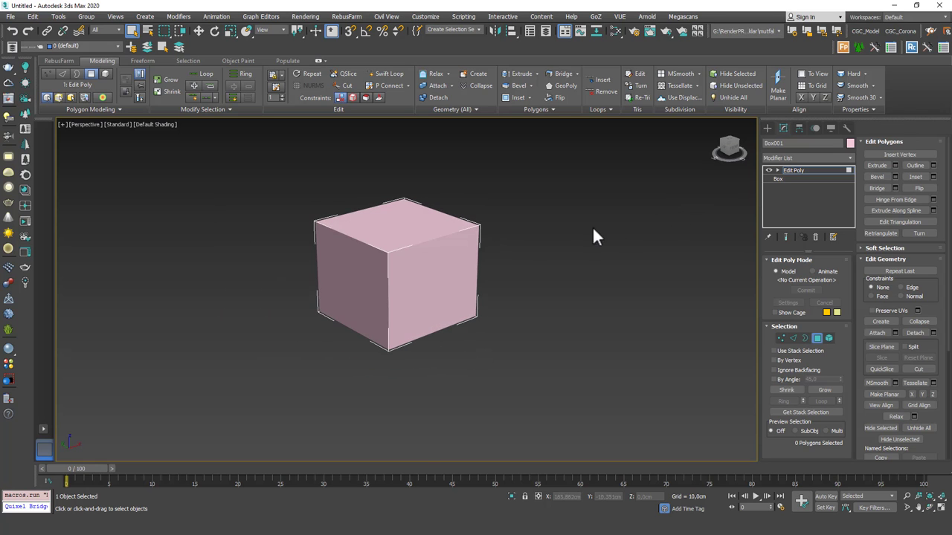
Clone the box as an element about 92 cm along the negative Y axis, leaving a gap between the blocks
key(5)
click(429, 278)
key(w)
shift+drag(384, 268, 589, 291)
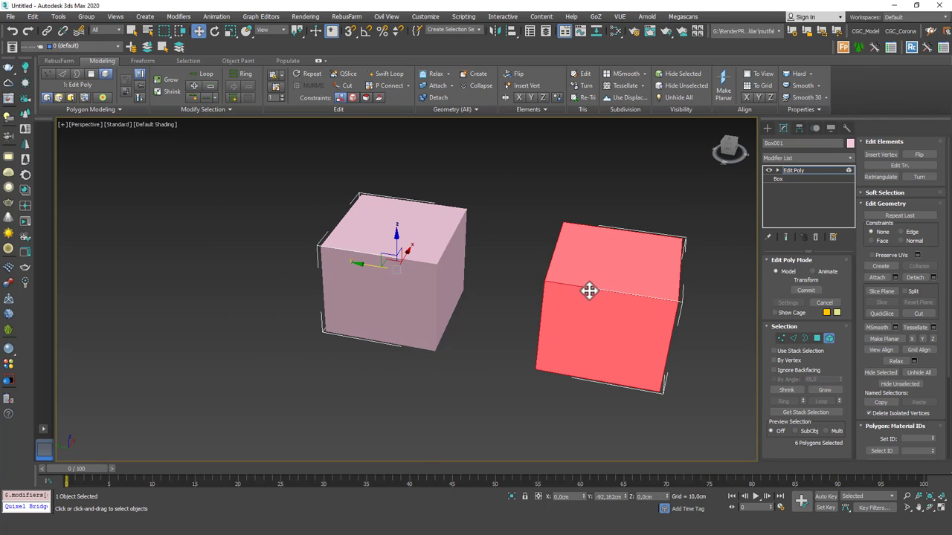
click(525, 264)
mouse_move(525, 265)
alt+middle_down()
mouse_move(533, 291)
mouse_move(584, 319)
mouse_move(519, 302)
mouse_move(551, 295)
alt+middle_up()
Bridge the two facing side polygons of the blocks
key(4)
click(519, 302)
click(445, 298)
ctrl+click(550, 292)
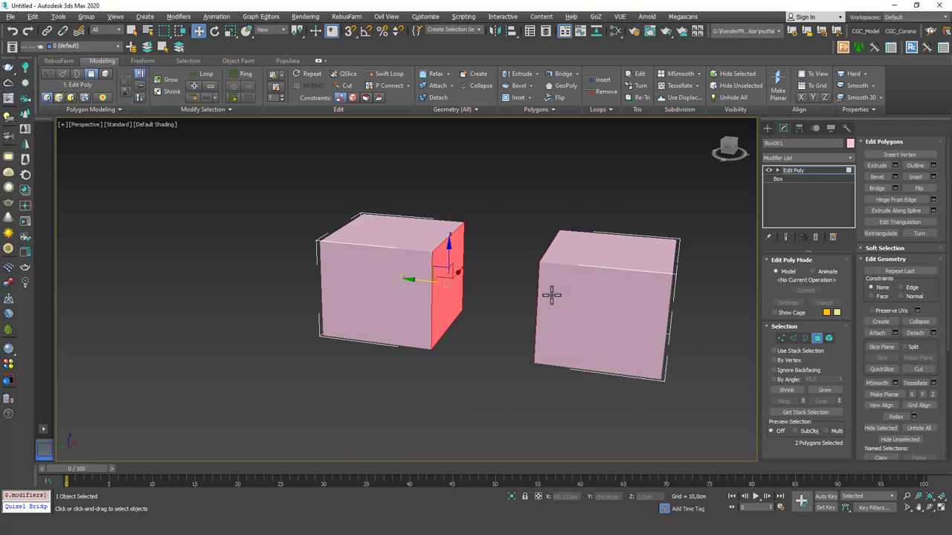
click(878, 188)
alt+middle_drag(536, 255, 519, 263)
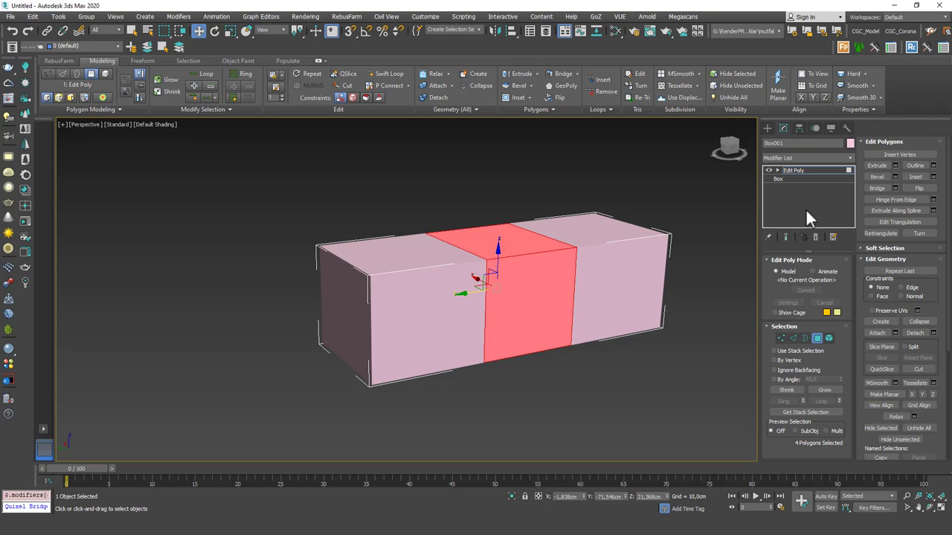
Show the edges and connect the ring of vertical edges with 2 segments at a pinch of about 79
key(2)
key(F4)
click(575, 276)
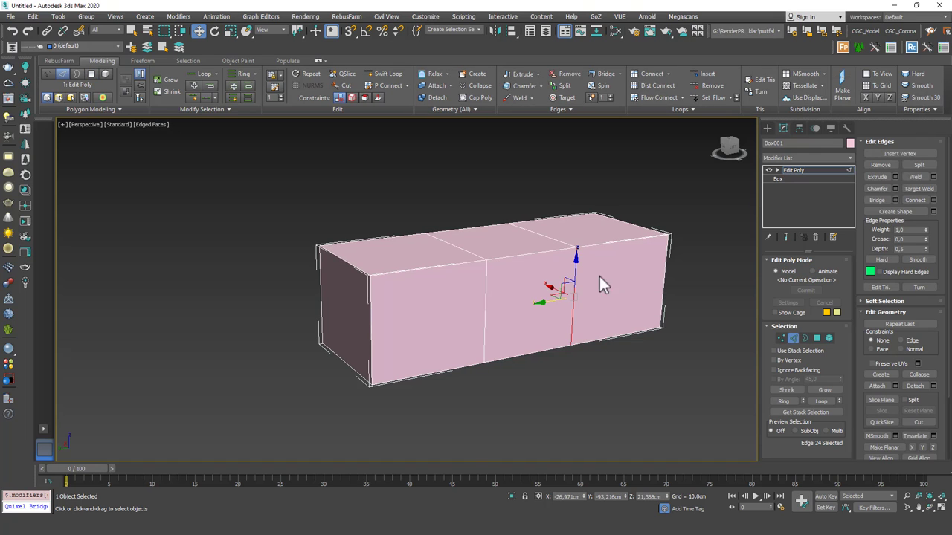
key(alt+r)
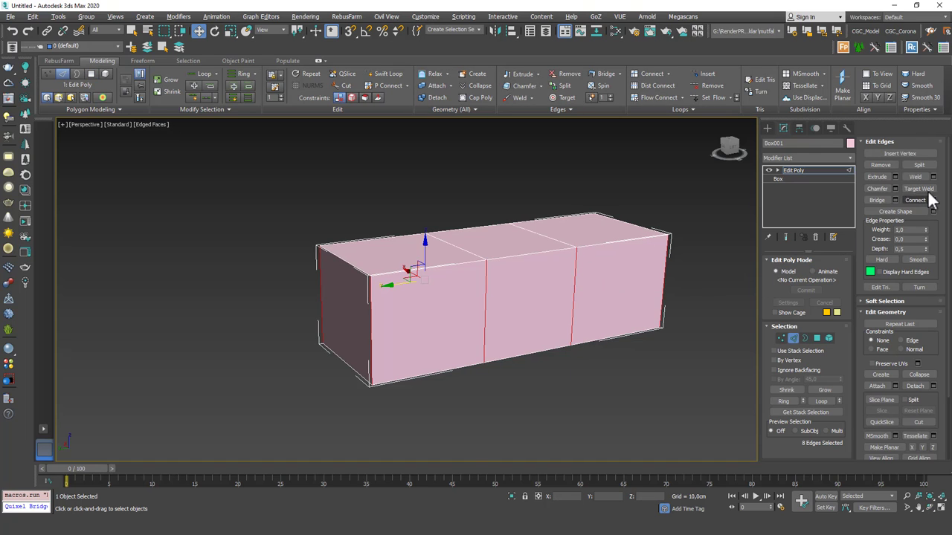
click(933, 200)
click(590, 240)
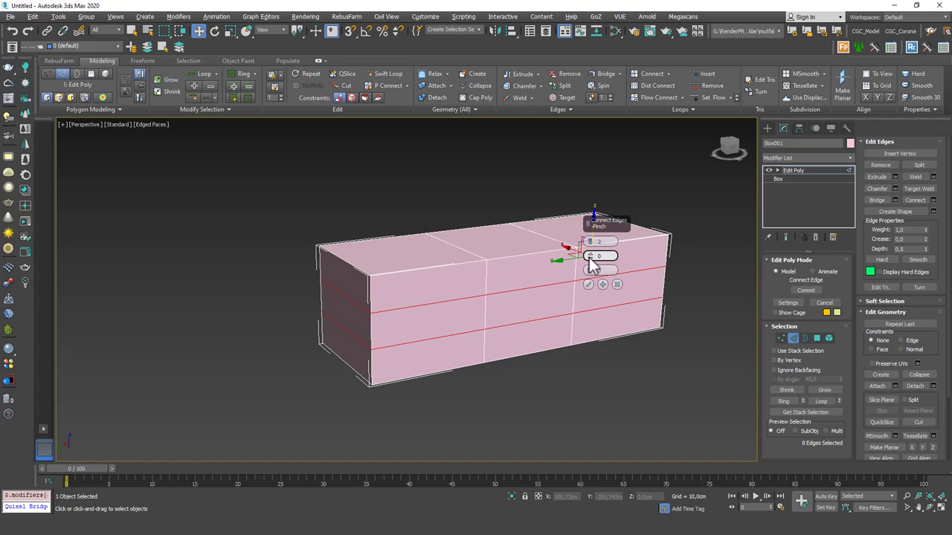
drag(590, 257, 593, 119)
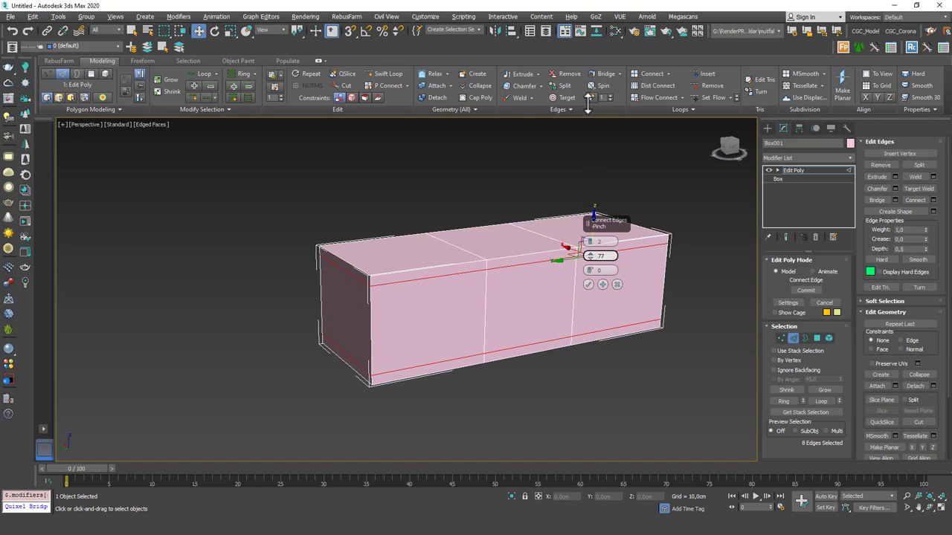
click(589, 284)
Bridge the front and back centre polygons of the middle section to cut an opening through it
key(4)
click(509, 302)
alt+middle_drag(509, 302, 470, 317)
ctrl+click(470, 318)
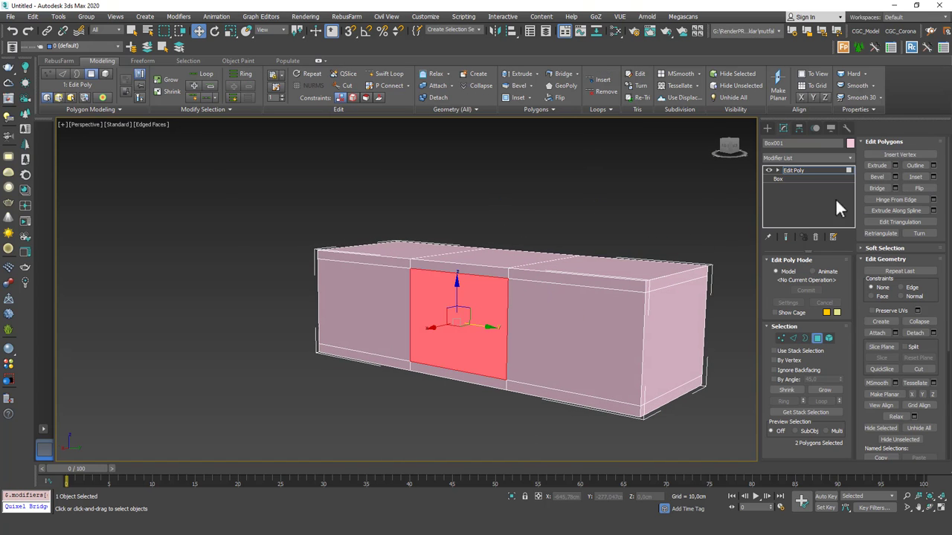
click(876, 190)
alt+middle_drag(575, 246, 427, 245)
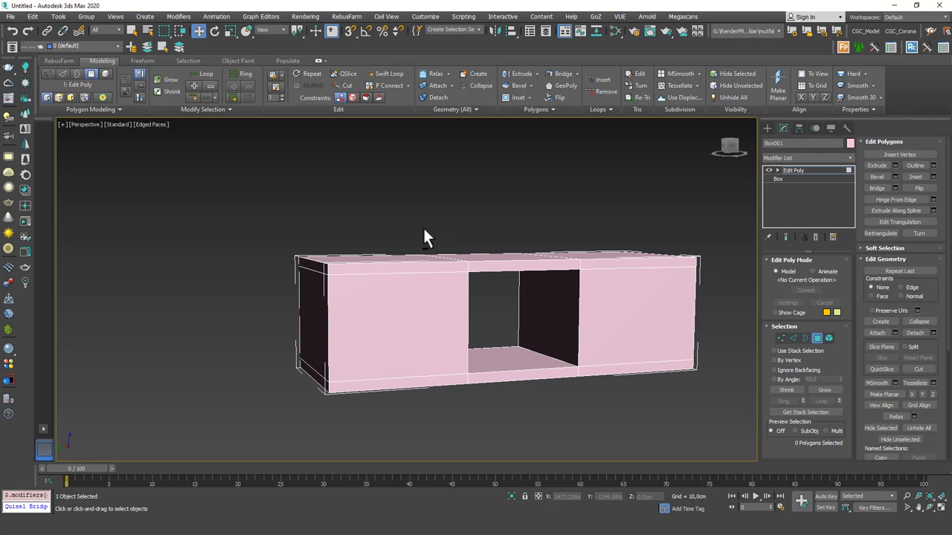
alt+middle_drag(503, 251, 410, 270)
Extrude the top polygons of the two outer blocks upward into tall towers beside the middle section
click(416, 247)
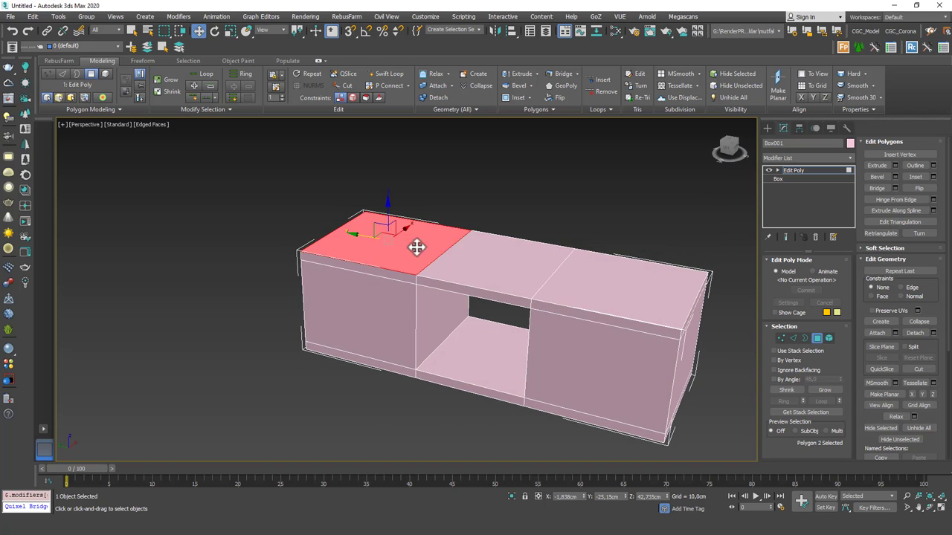
ctrl+click(616, 293)
key(shift+e)
drag(612, 285, 611, 79)
right_click(526, 188)
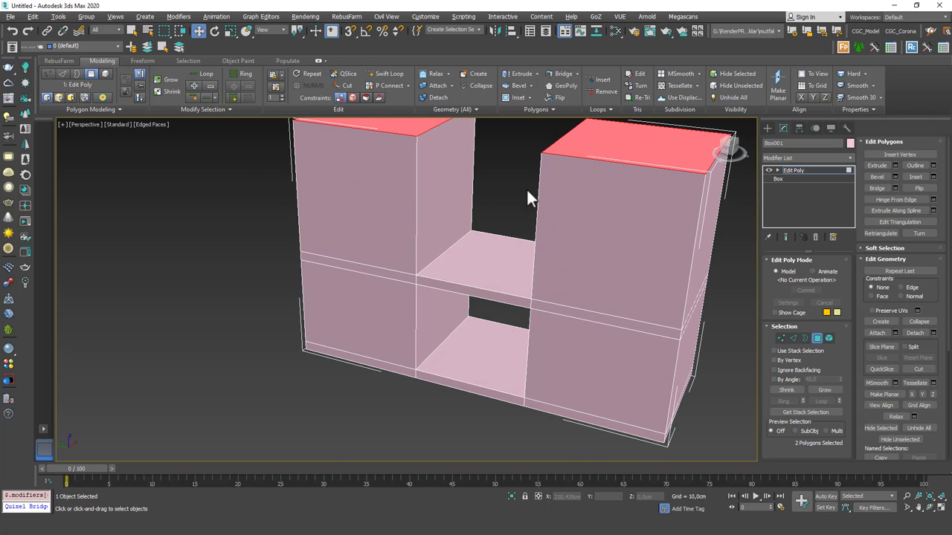
middle_drag(538, 199, 498, 237)
key(shift+e)
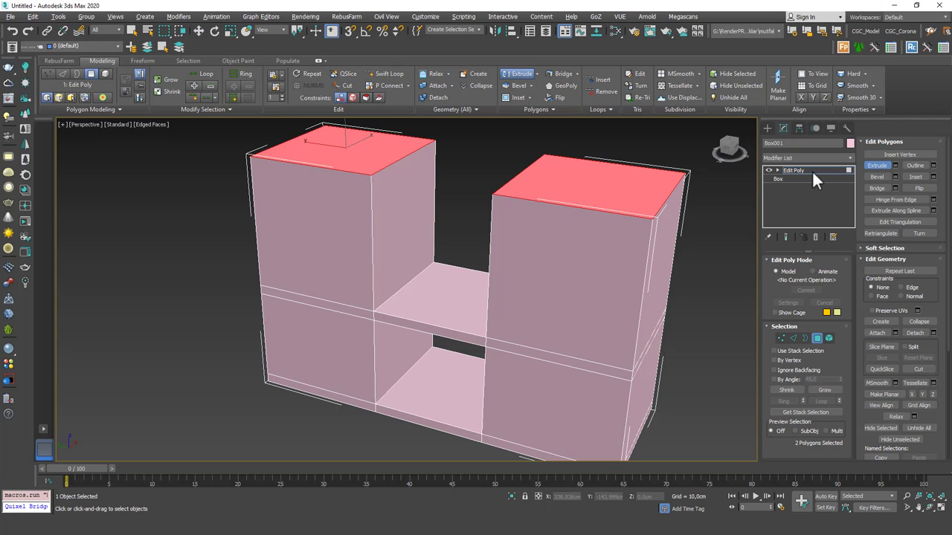
key(w)
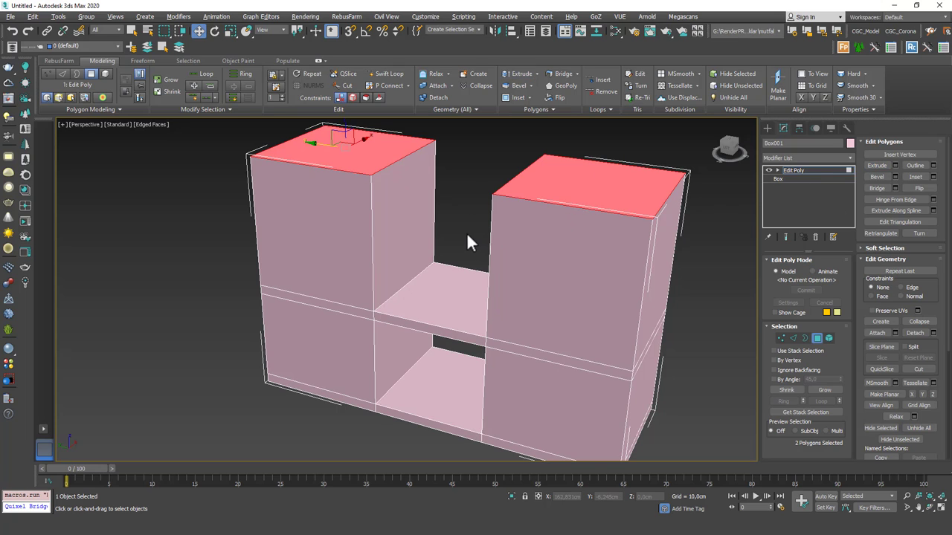
Connect the vertical edge rings around both upper blocks with 2 segments at a pinch of 79
alt+middle_drag(466, 243, 467, 221)
key(2)
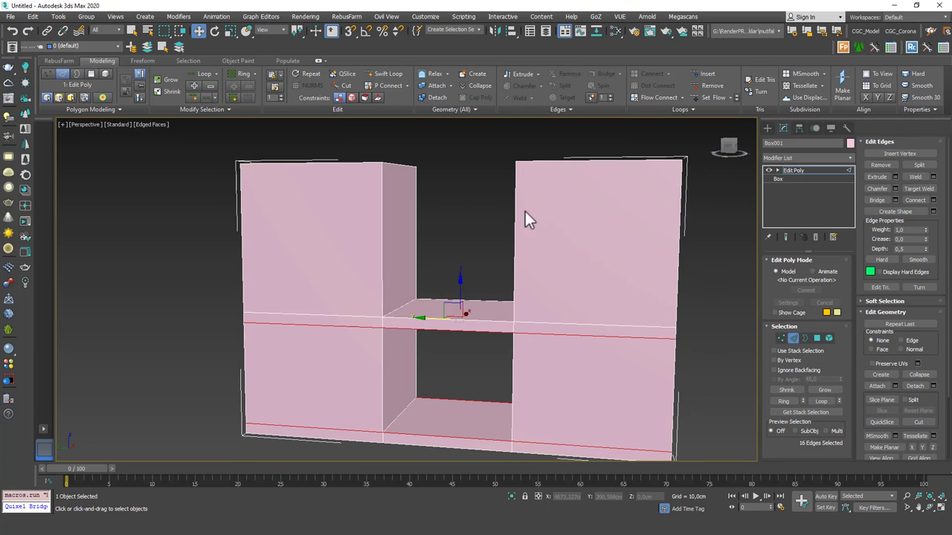
click(514, 213)
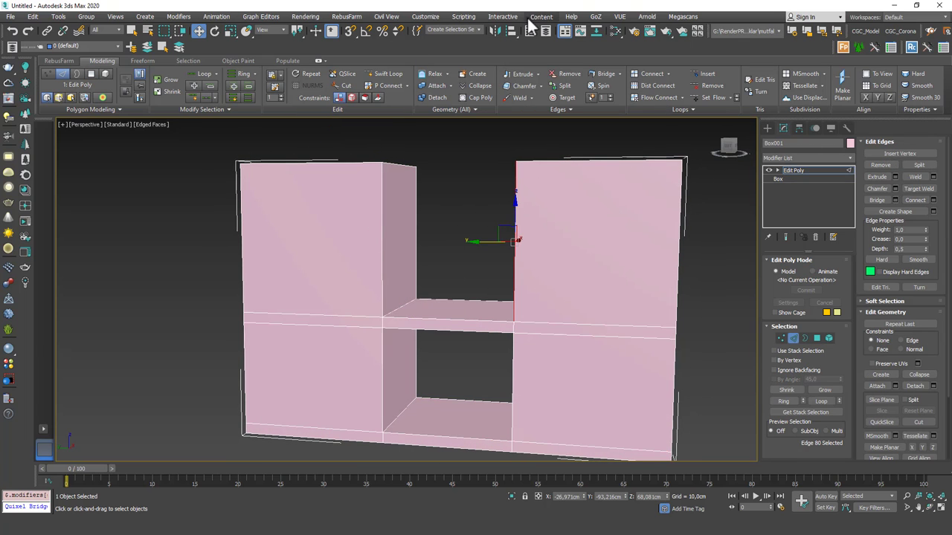
click(458, 215)
click(382, 244)
ctrl+click(513, 244)
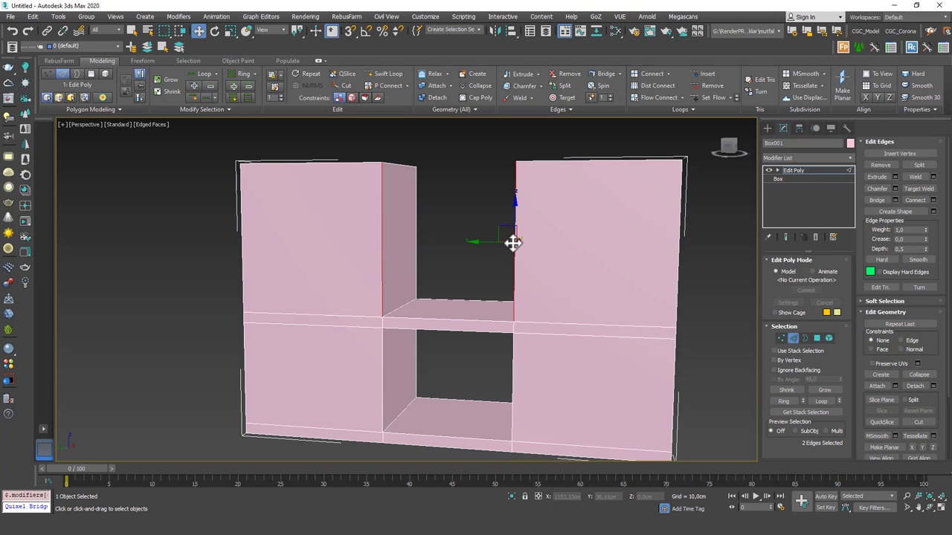
alt+middle_drag(512, 240, 463, 248)
key(alt+r)
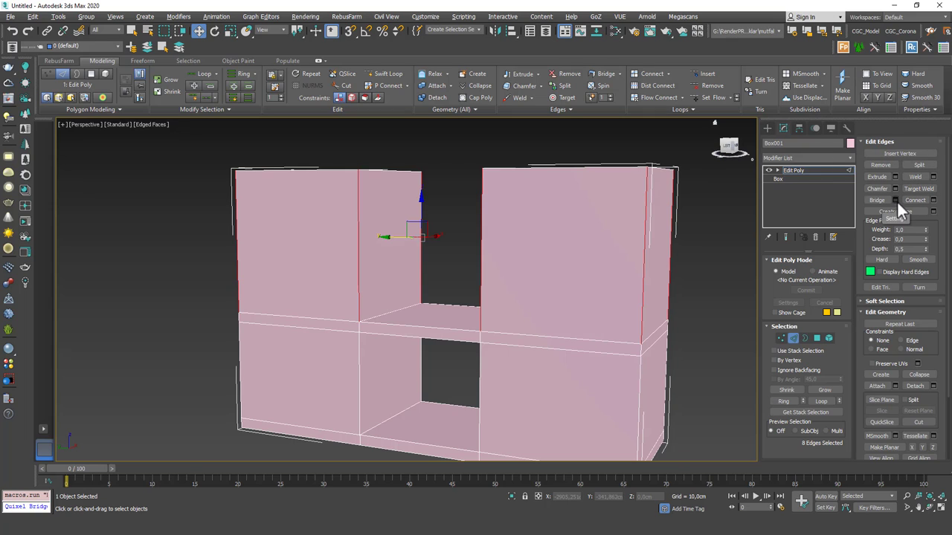
click(432, 212)
click(359, 231)
ctrl+click(480, 266)
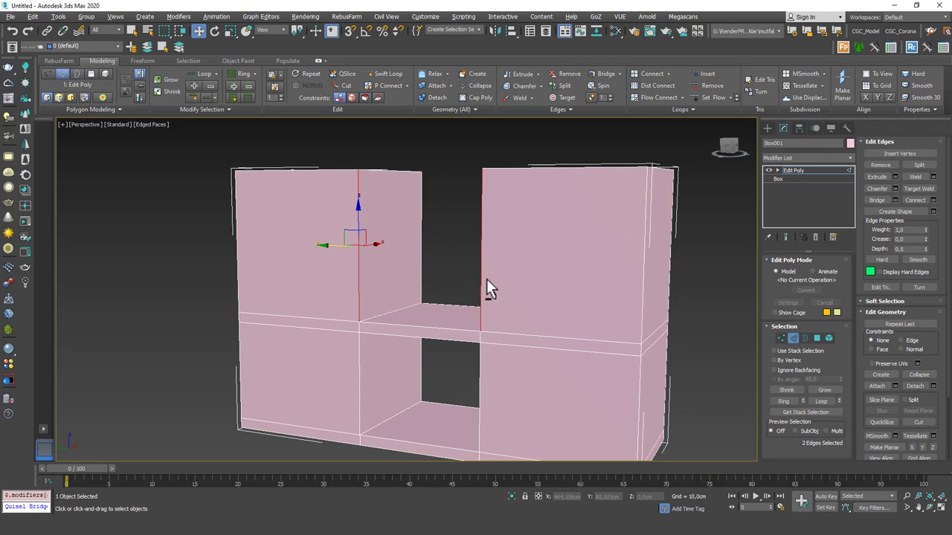
click(932, 200)
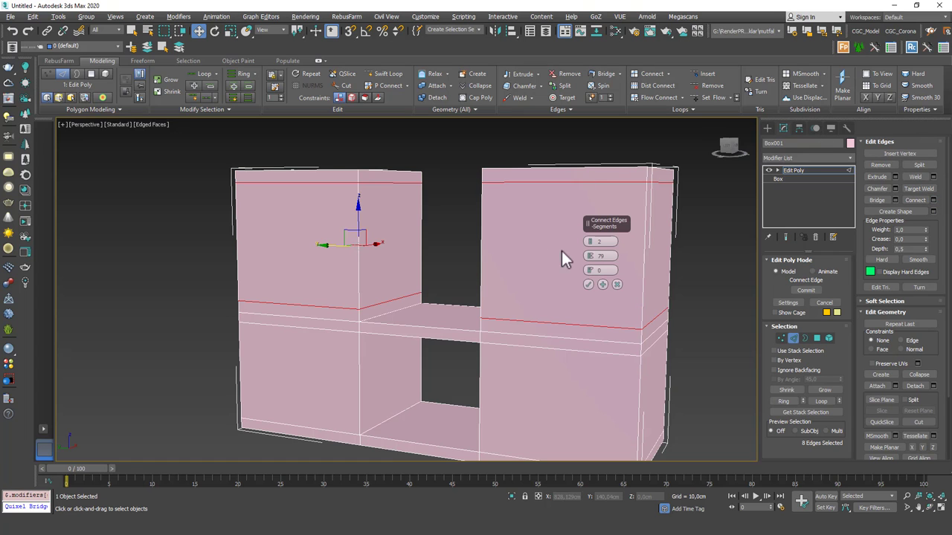
click(588, 285)
Select the large inner side polygons that face each other on the two upper blocks
key(4)
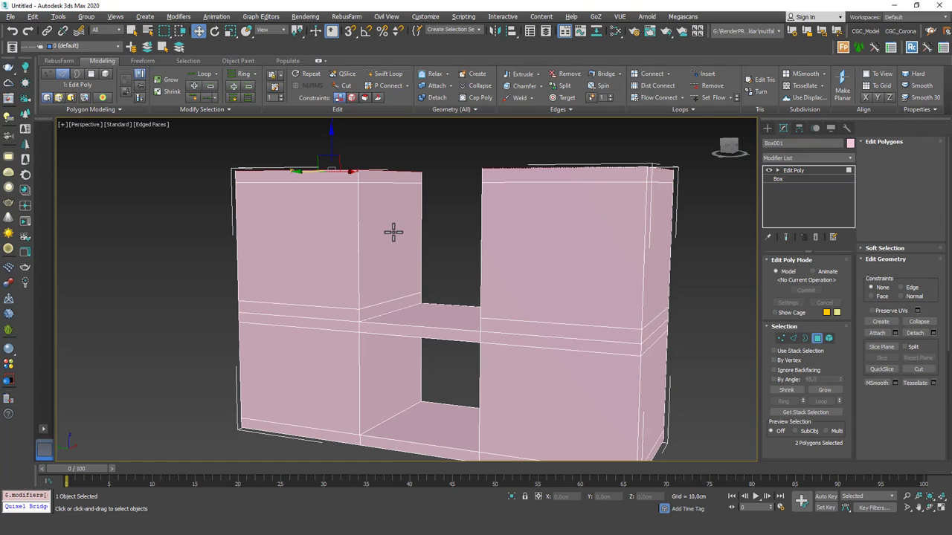
click(392, 234)
alt+middle_drag(392, 233, 479, 249)
ctrl+click(513, 240)
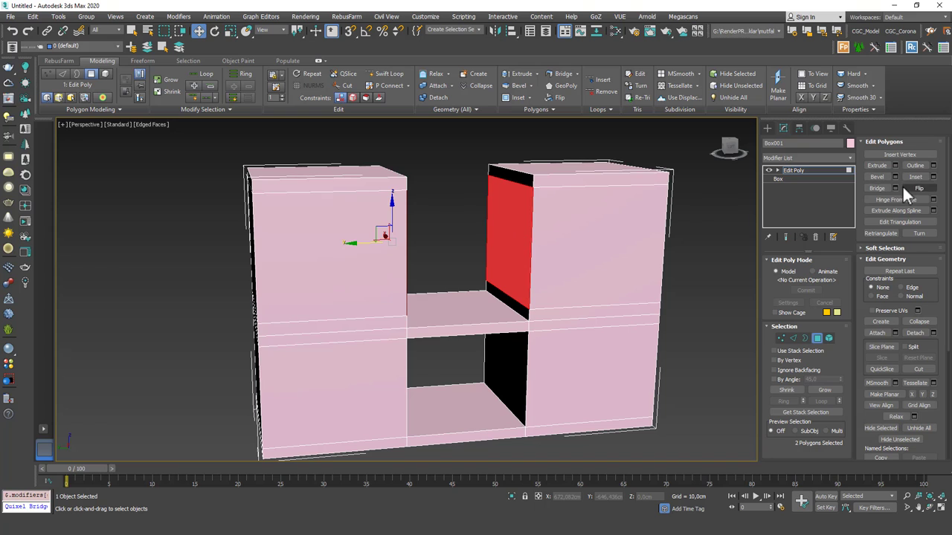
Bridge the two selected facing polygons across the gap between the upper blocks
click(878, 189)
mouse_move(580, 189)
alt+middle_down()
mouse_move(512, 196)
mouse_move(581, 199)
alt+middle_up()
click(579, 140)
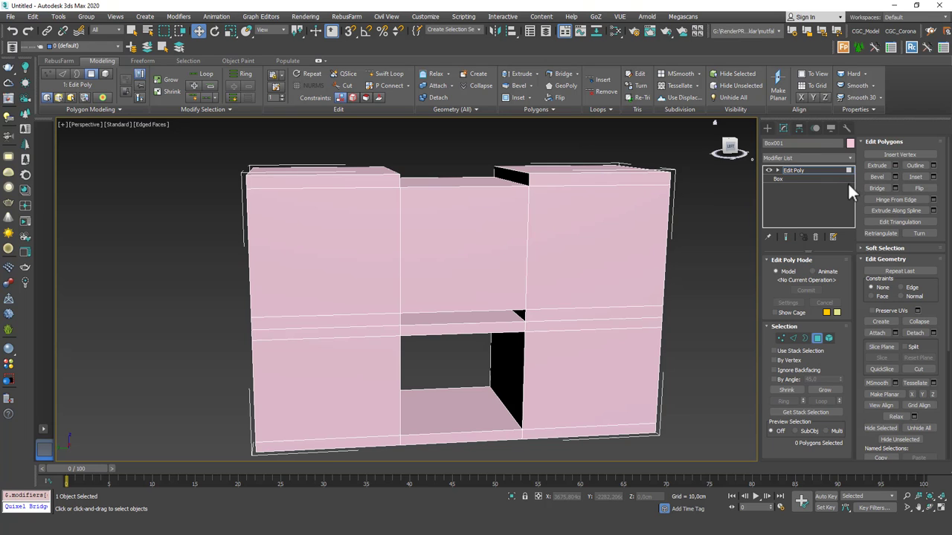
alt+middle_drag(557, 206, 484, 216)
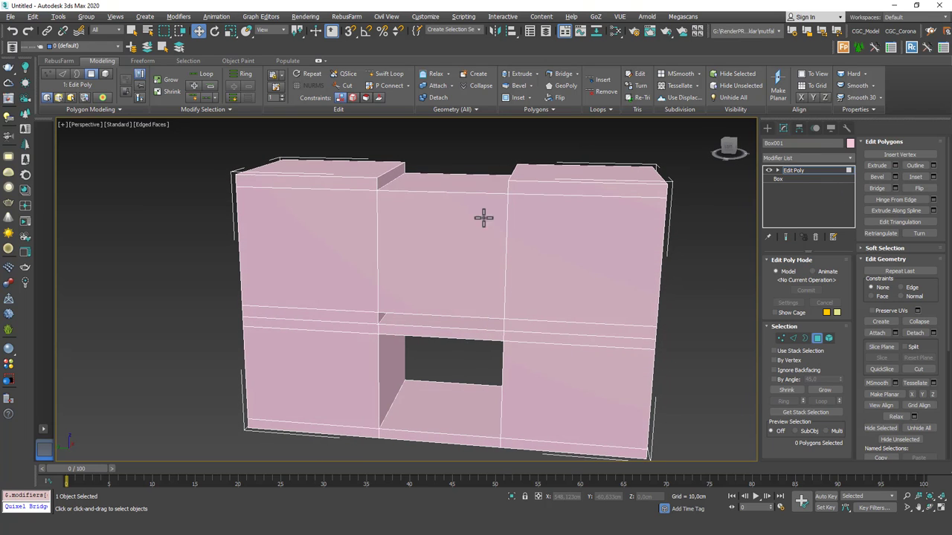
Undo the bridge between the two upper blocks
click(398, 240)
key(Delete)
click(393, 238)
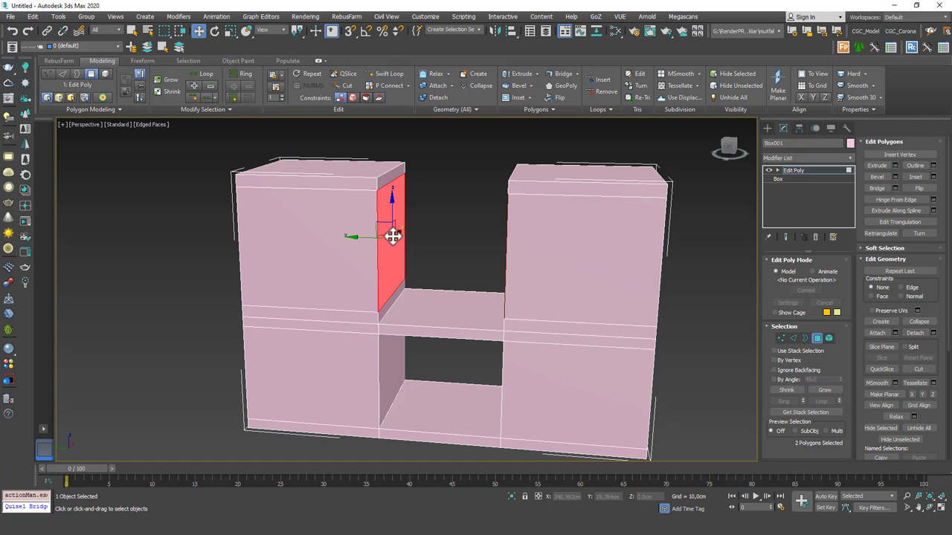
Bridge the narrow facing strips along the tops of the two upper blocks, undo the bridge, and reselect the strips
click(393, 174)
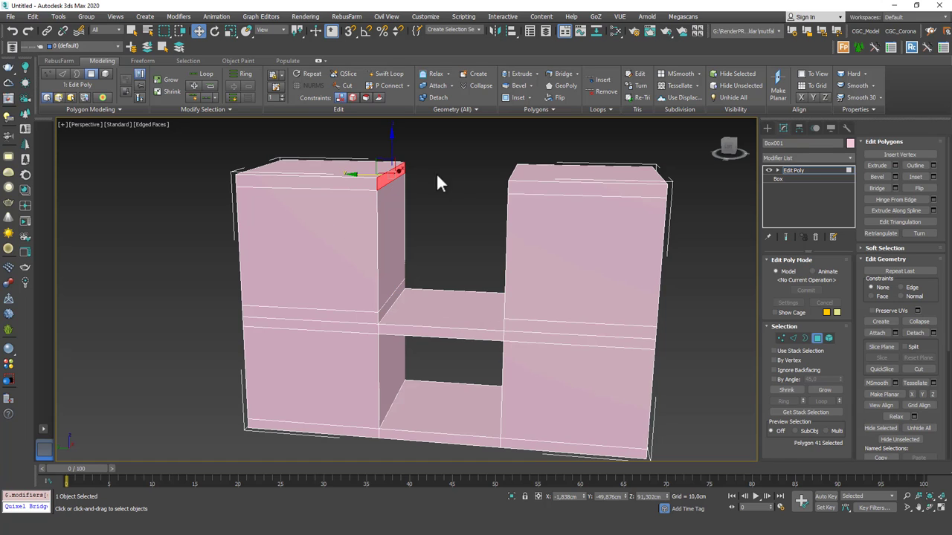
ctrl+click(584, 173)
click(878, 188)
mouse_move(631, 215)
alt+middle_down()
mouse_move(655, 199)
mouse_move(613, 209)
alt+middle_up()
key(ctrl+z)
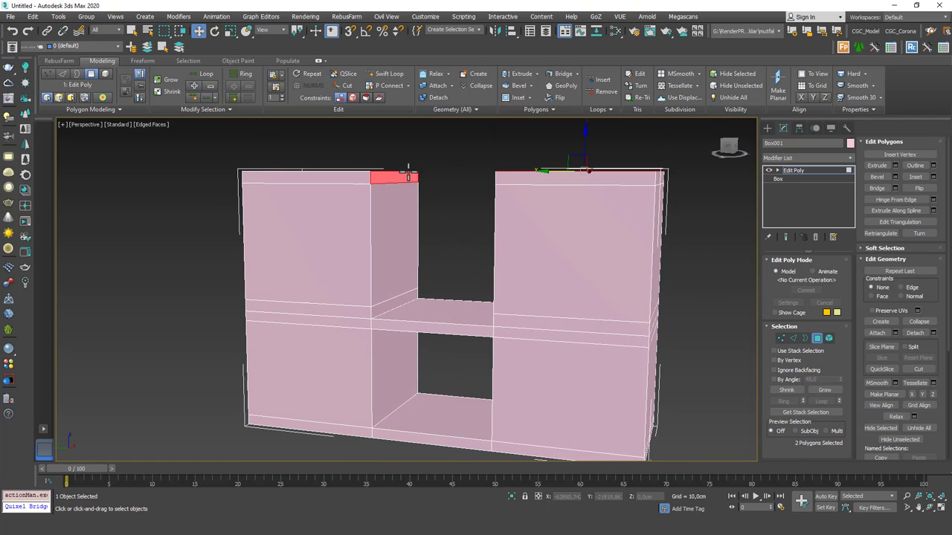
click(409, 172)
alt+middle_drag(462, 180, 412, 170)
ctrl+click(519, 179)
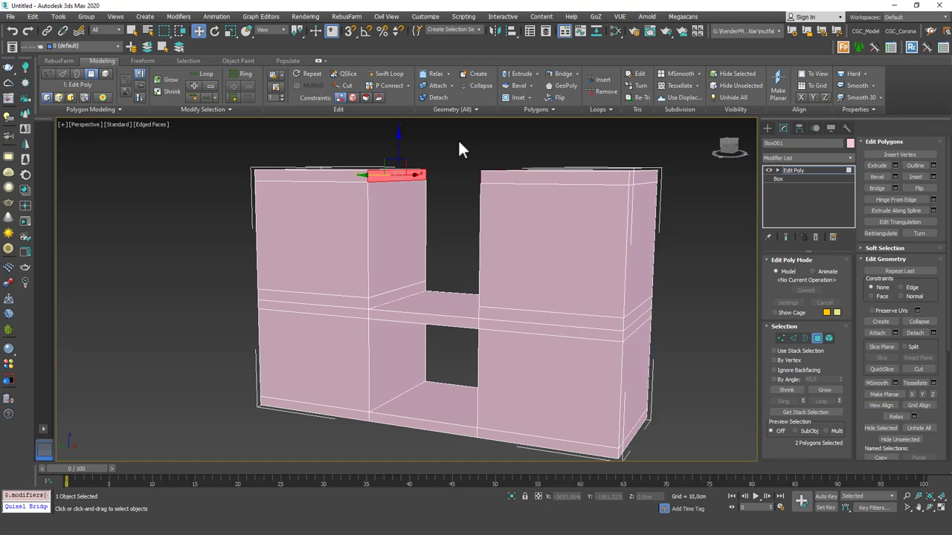
Bridge the large facing inner polygons of the two upper blocks with 10 segments and a taper of -1.0
click(393, 238)
alt+middle_drag(393, 238, 510, 242)
ctrl+click(510, 242)
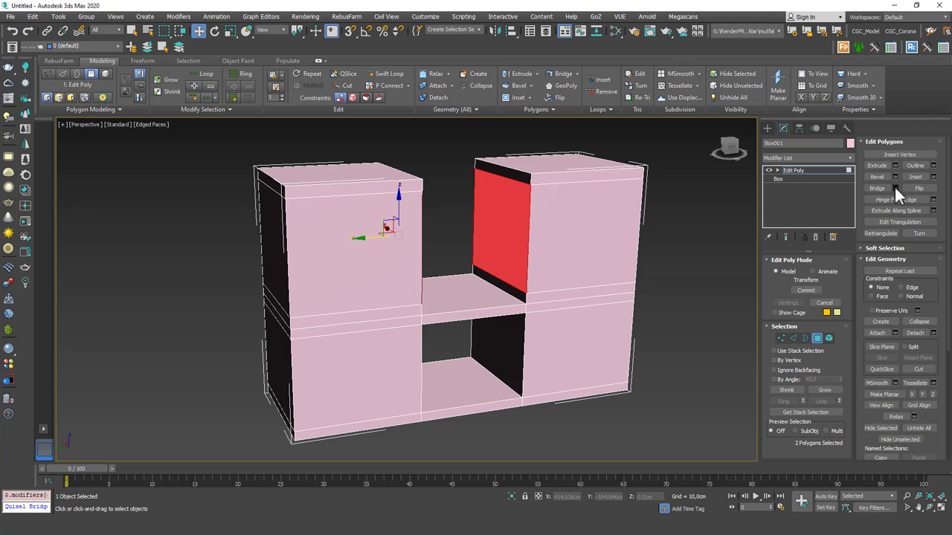
click(895, 188)
scroll(588, 223, up, 5)
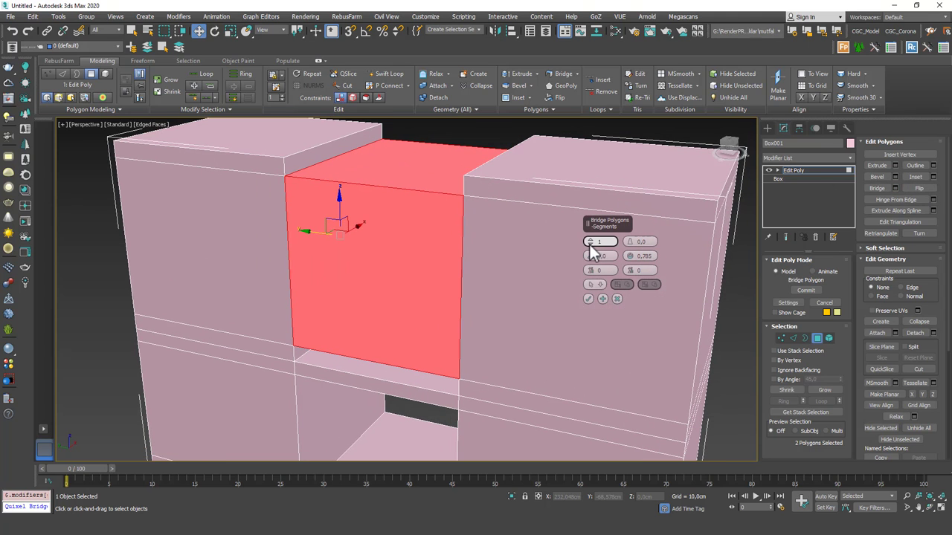
scroll(592, 240, up, 9)
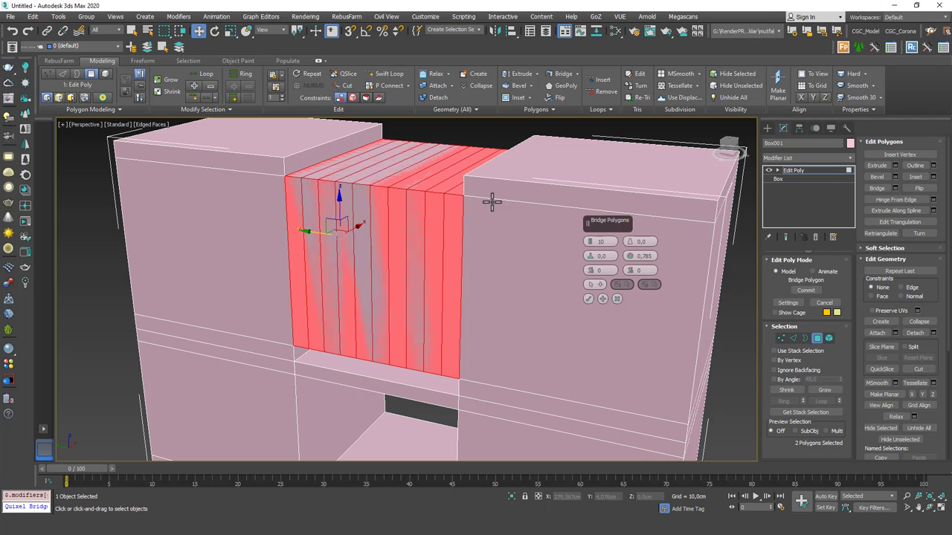
mouse_move(630, 243)
mouse_down()
mouse_move(629, 226)
mouse_move(630, 244)
mouse_up()
scroll(630, 243, down, 5)
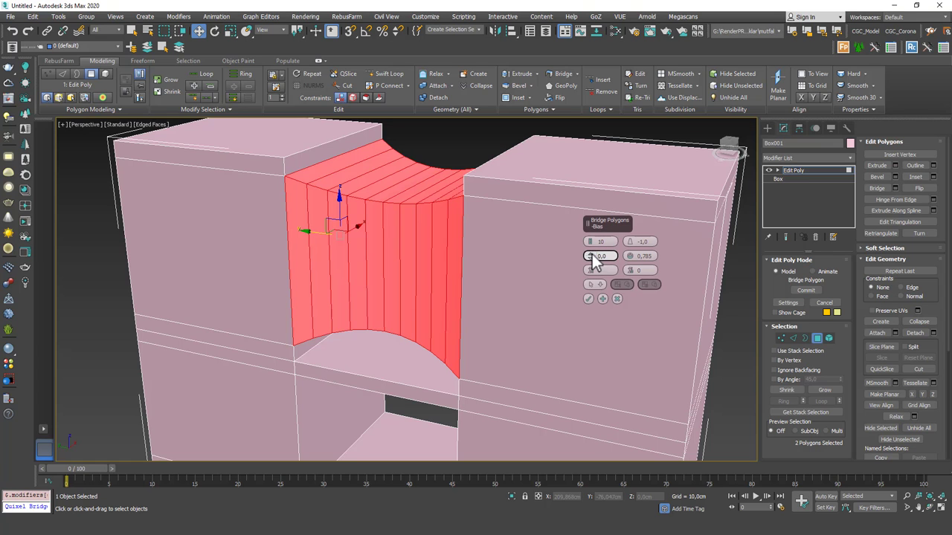
Try different bias values on the bridge, such as 35.5 and 15.0, and reset the bias to 0.0
drag(594, 255, 594, 181)
drag(590, 238, 600, 167)
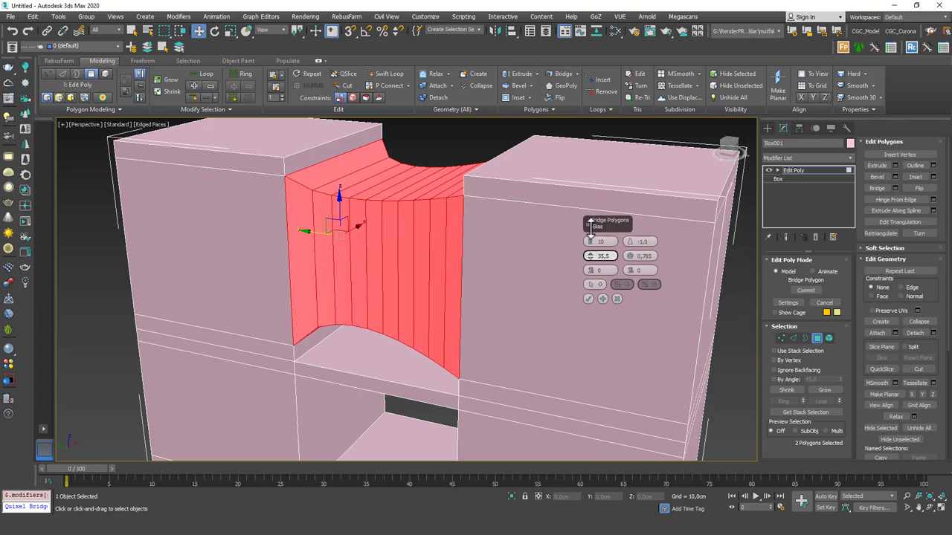
drag(591, 226, 601, 192)
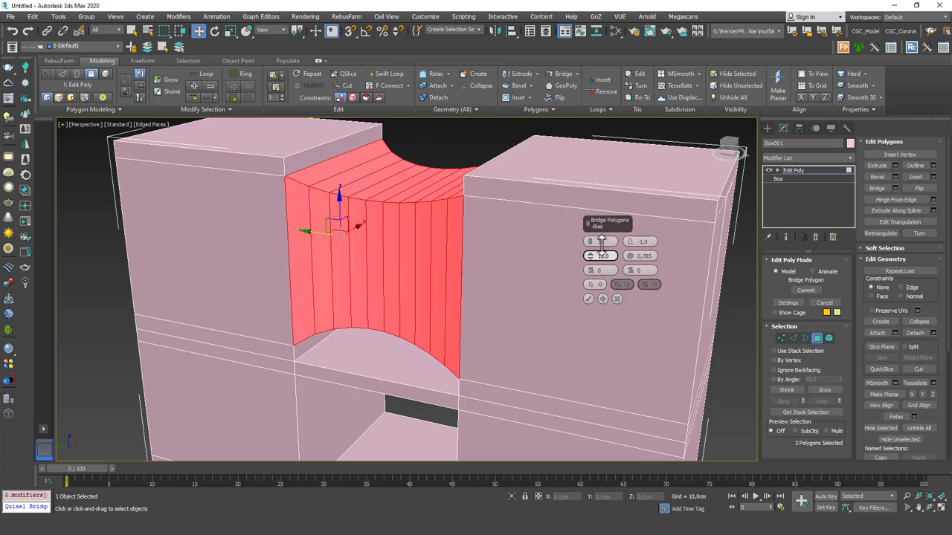
drag(604, 273, 592, 258)
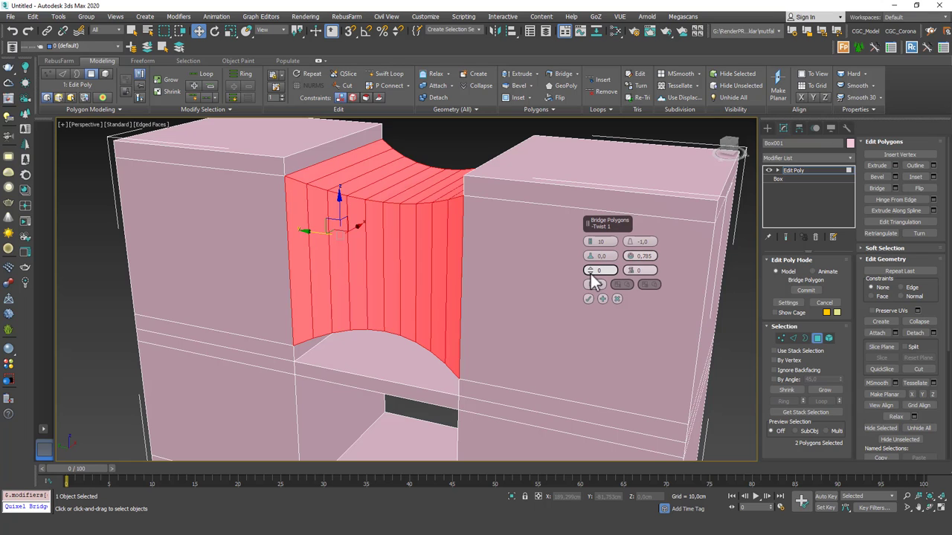
Test the bridge's Twist 1 and Twist 2 settings, restore the untwisted shape, and commit the bridge
drag(591, 271, 629, 270)
click(632, 268)
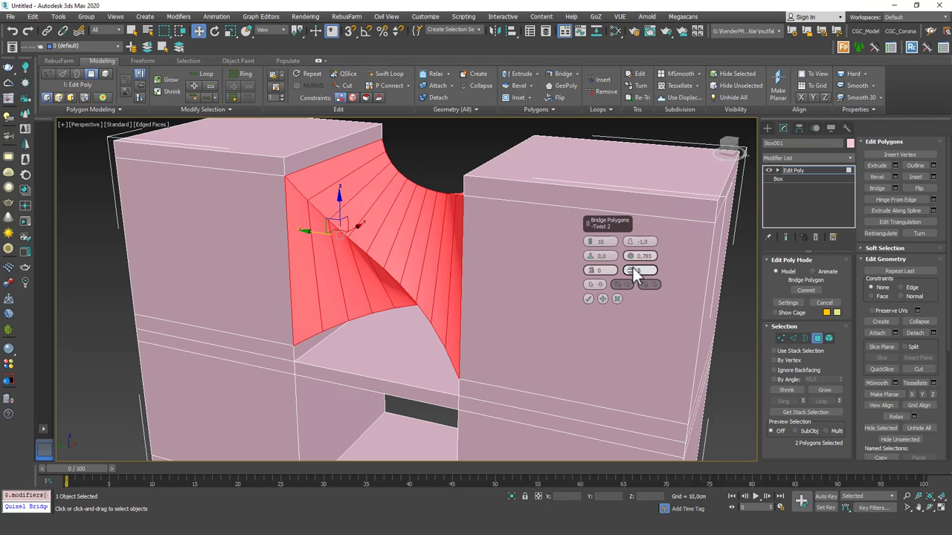
click(591, 268)
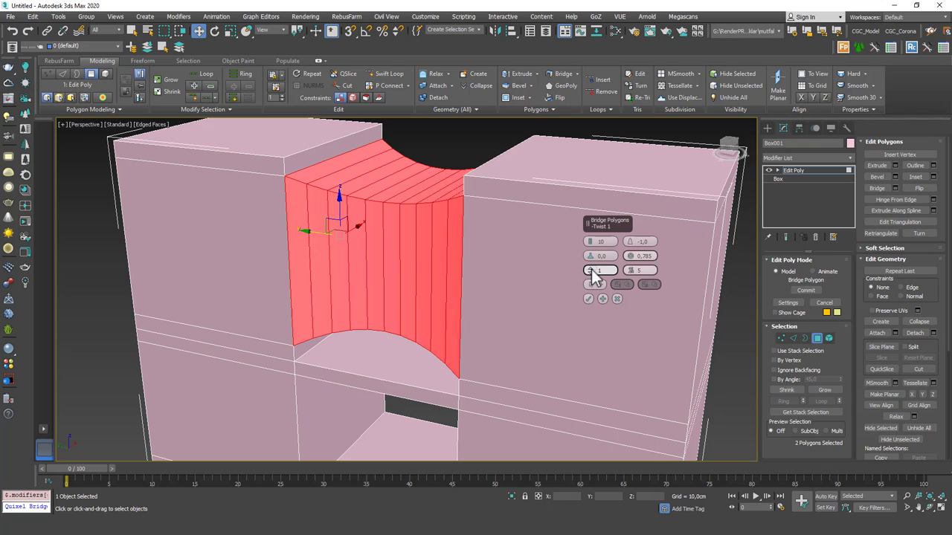
drag(591, 269, 629, 277)
click(589, 299)
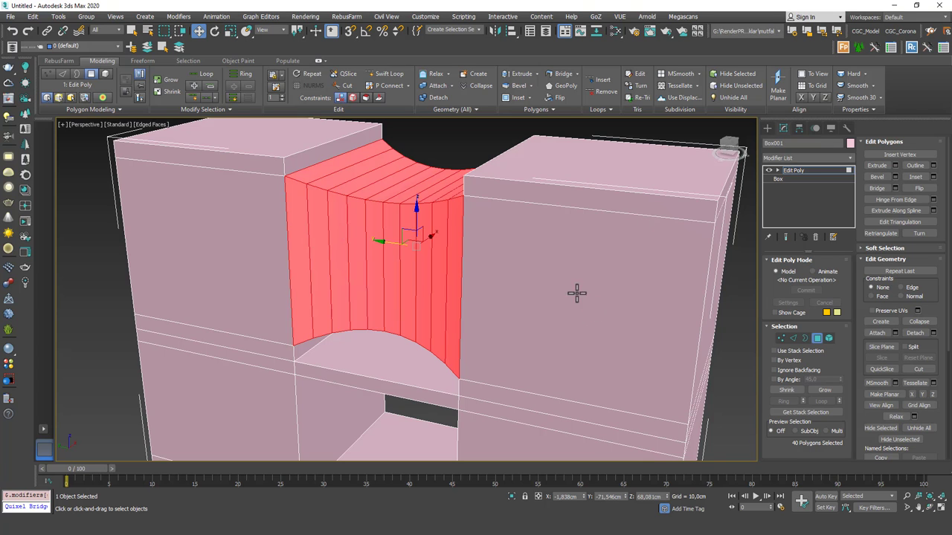
Clear the polygon selection, turn off the edged faces display, and inspect the curved bridge from several sides
scroll(426, 286, down, 4)
mouse_move(427, 286)
alt+middle_down()
mouse_move(461, 319)
mouse_move(478, 295)
mouse_move(507, 287)
mouse_move(495, 335)
mouse_move(546, 329)
mouse_move(559, 309)
alt+middle_up()
click(655, 266)
key(F4)
scroll(495, 335, down, 2)
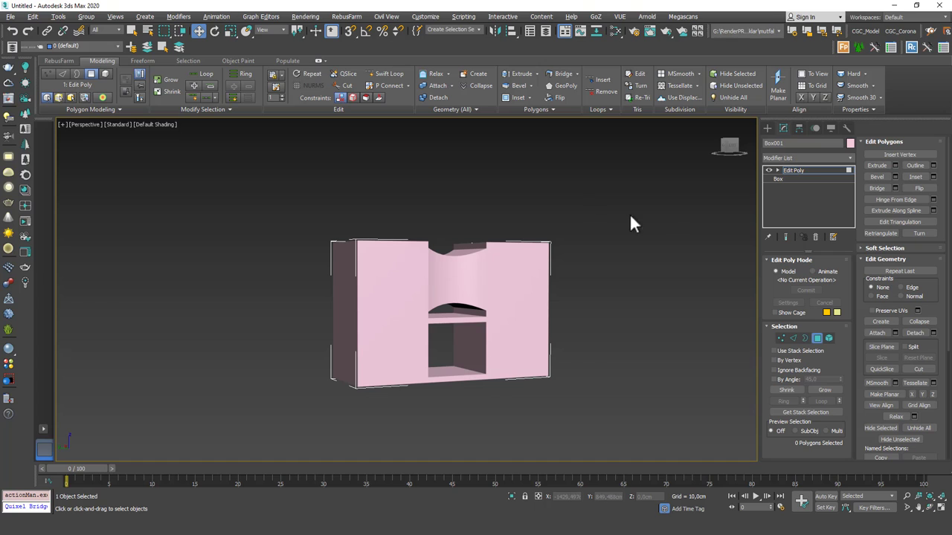
middle_drag(513, 289, 493, 290)
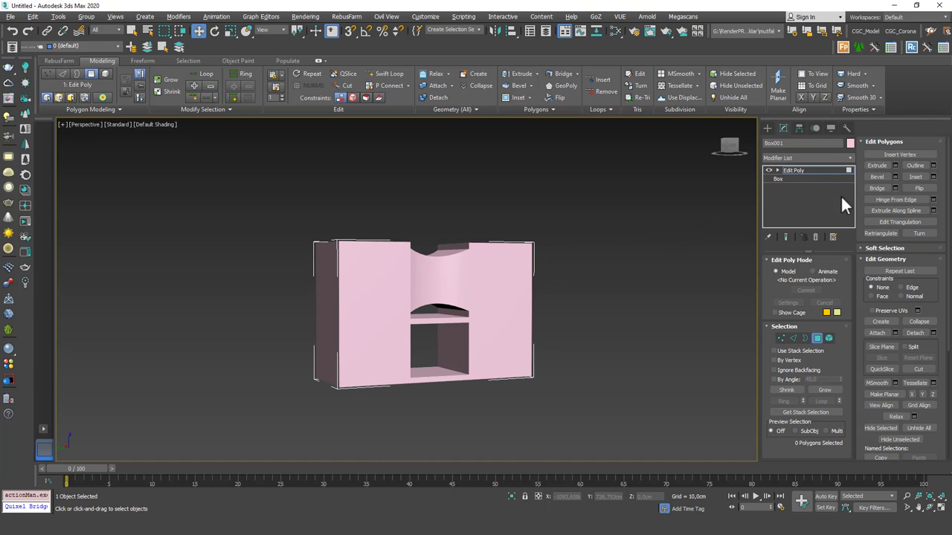
alt+middle_drag(604, 245, 472, 287)
scroll(419, 270, up, 5)
alt+middle_drag(419, 270, 434, 262)
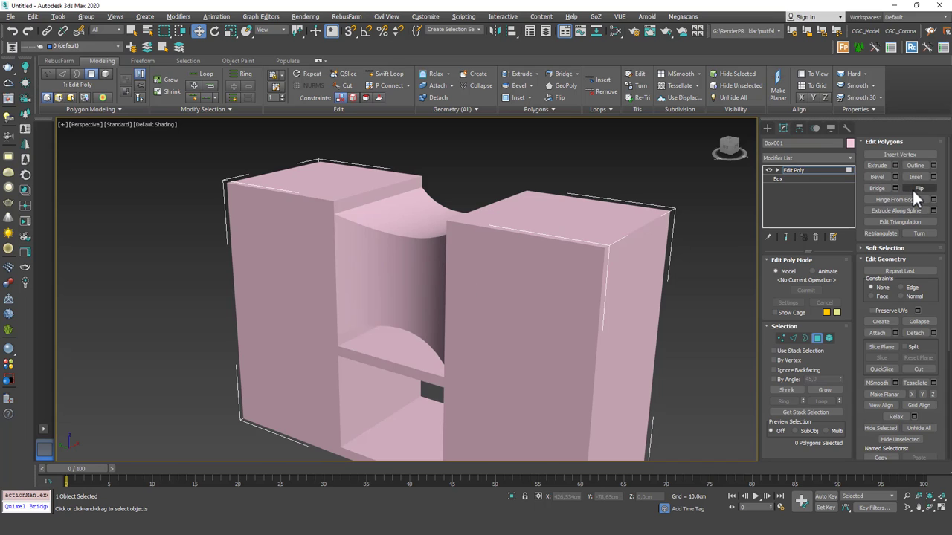
Delete the large front polygon of the right-hand upper block to open its interior
click(555, 282)
scroll(585, 302, down, 5)
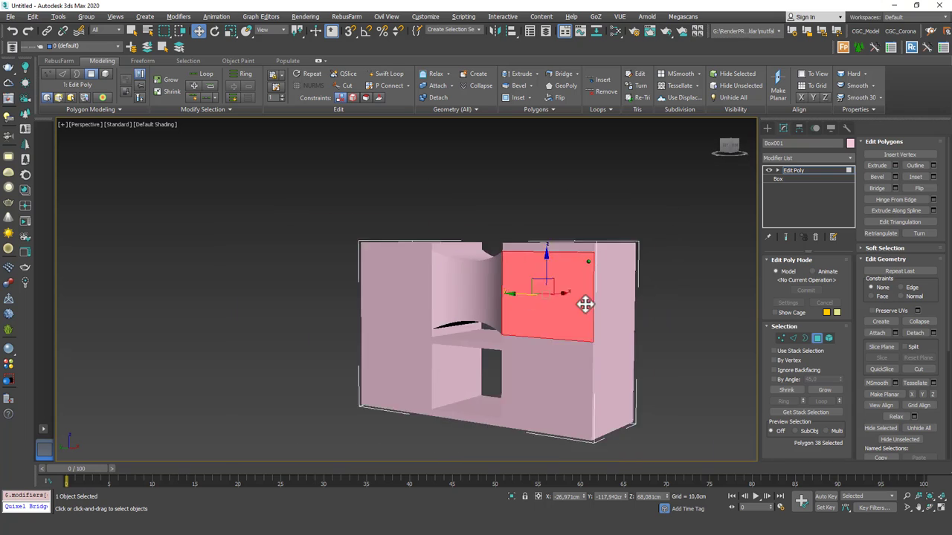
alt+middle_drag(598, 306, 579, 298)
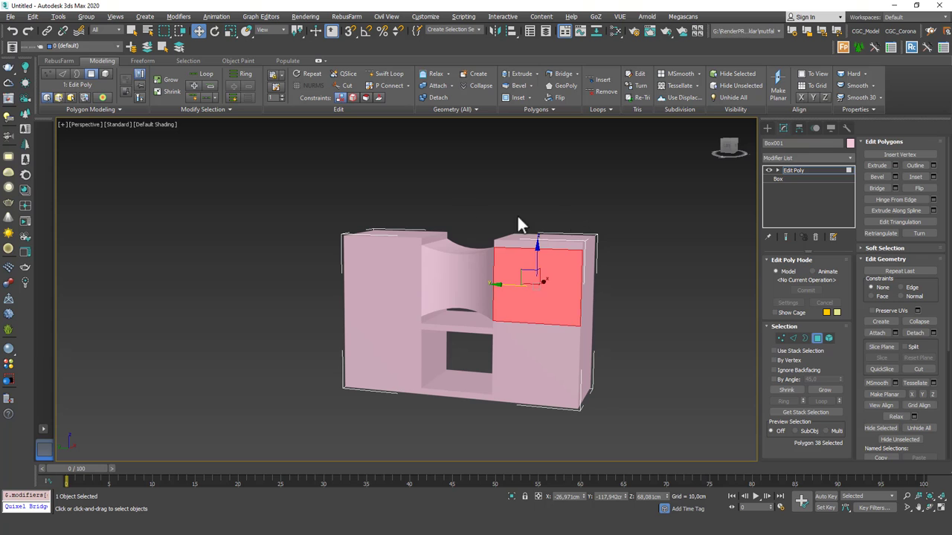
key(Delete)
Select the back wall polygon through the opening and examine its inner side
alt+middle_drag(557, 283, 532, 257)
click(529, 253)
scroll(528, 248, up, 4)
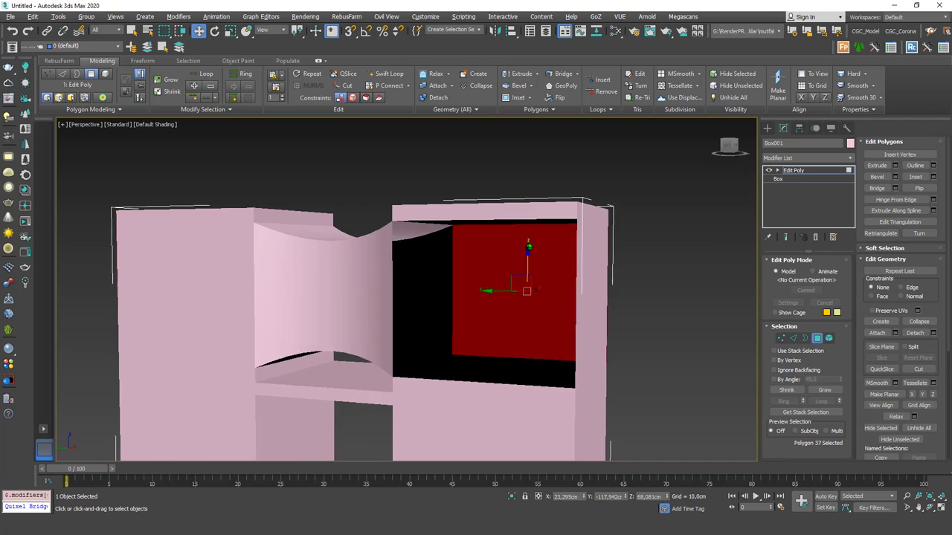
scroll(526, 246, up, 3)
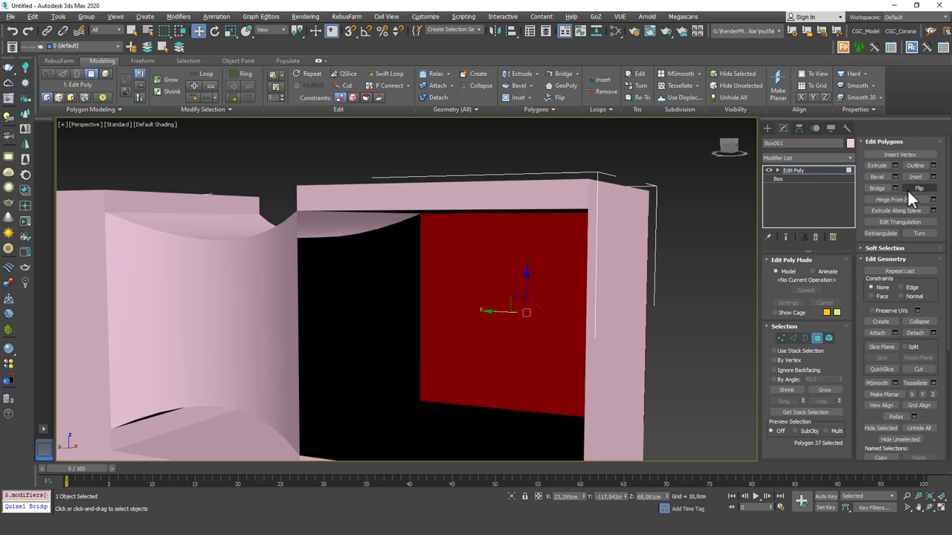
Flip the whole model's normals at element level, flip them back, and clear the selection
key(5)
scroll(596, 238, down, 3)
scroll(597, 238, down, 2)
drag(659, 187, 544, 285)
alt+middle_drag(534, 264, 515, 246)
scroll(515, 246, up, 6)
middle_drag(669, 250, 565, 223)
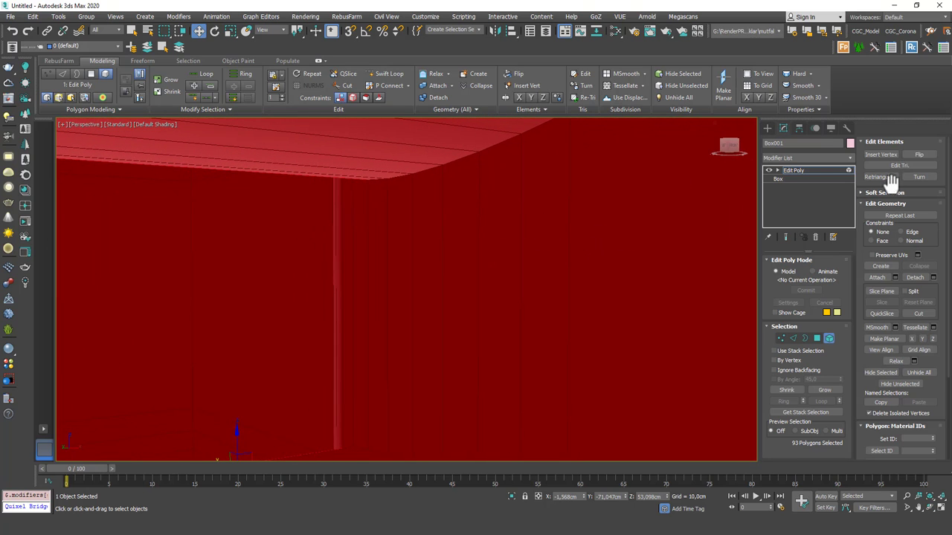
click(919, 154)
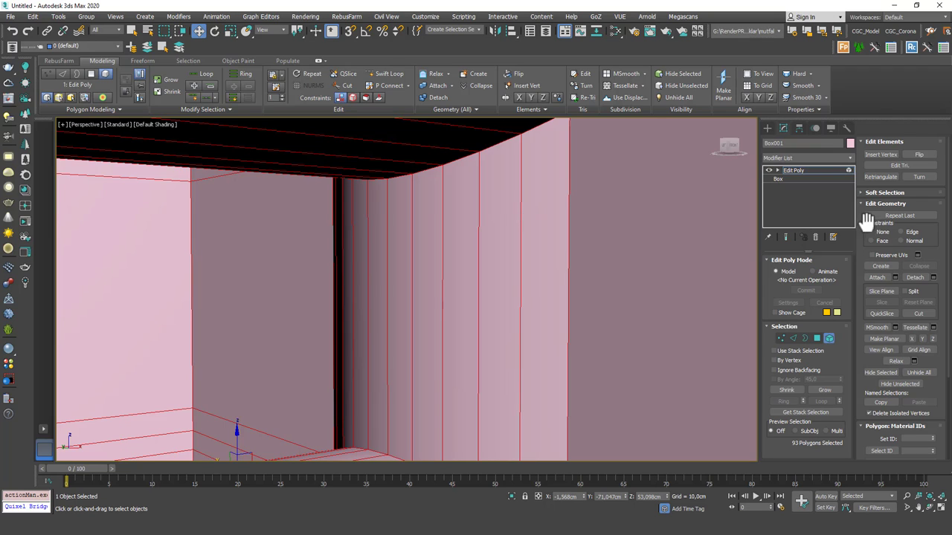
click(920, 156)
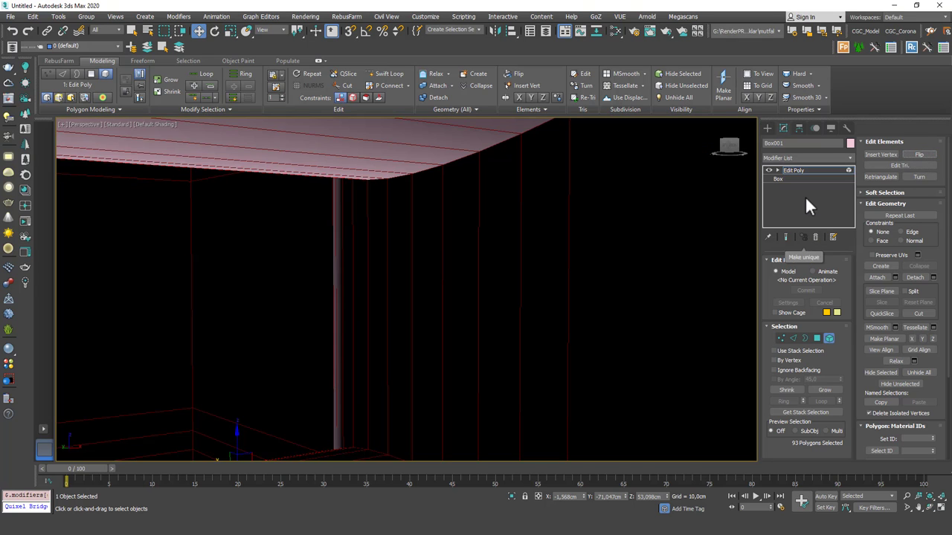
scroll(516, 255, down, 6)
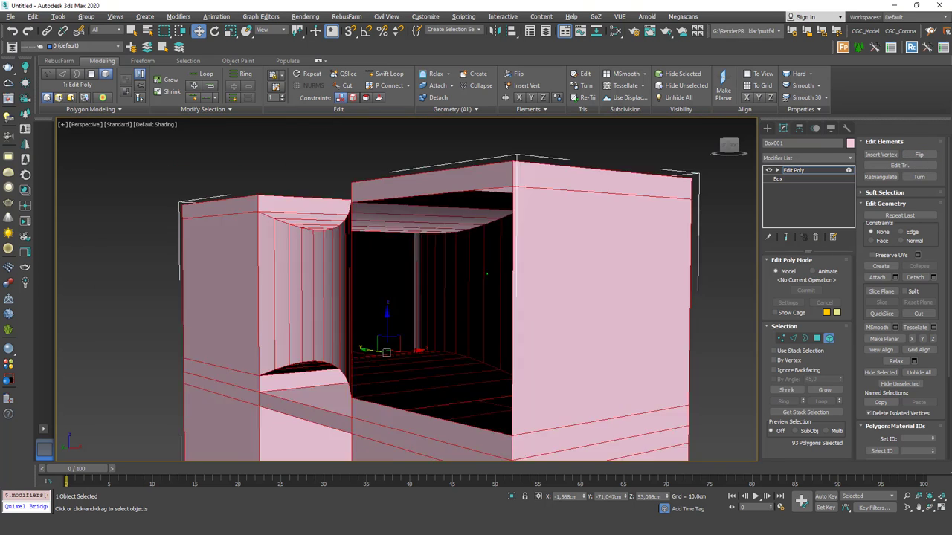
scroll(484, 305, up, 2)
middle_drag(485, 305, 484, 293)
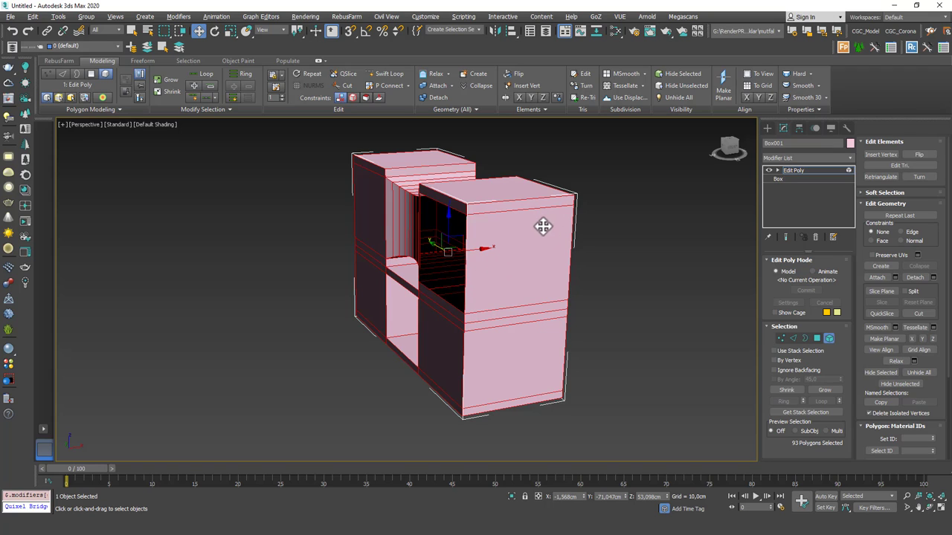
click(597, 238)
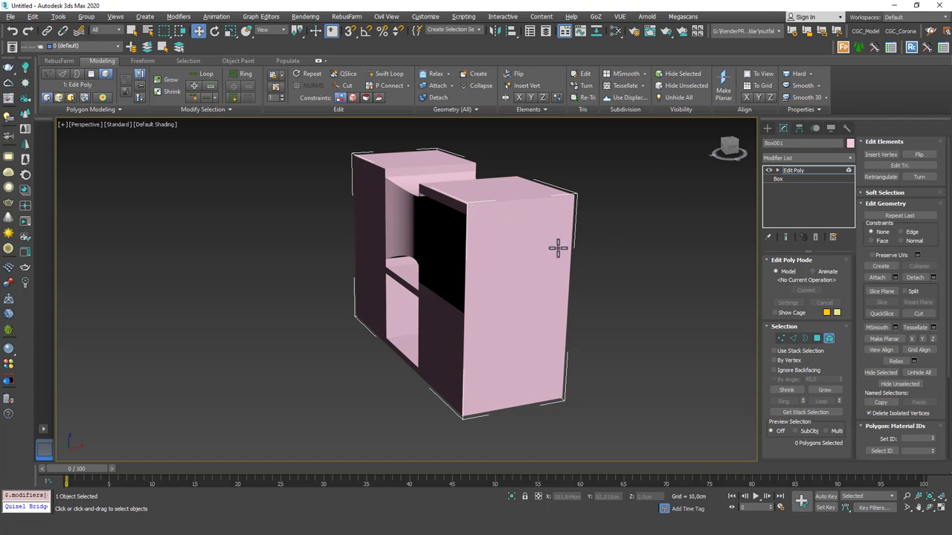
Flip the two large polygons and the two narrow strips between them on the outer end of the open block
key(4)
click(513, 311)
ctrl+click(514, 332)
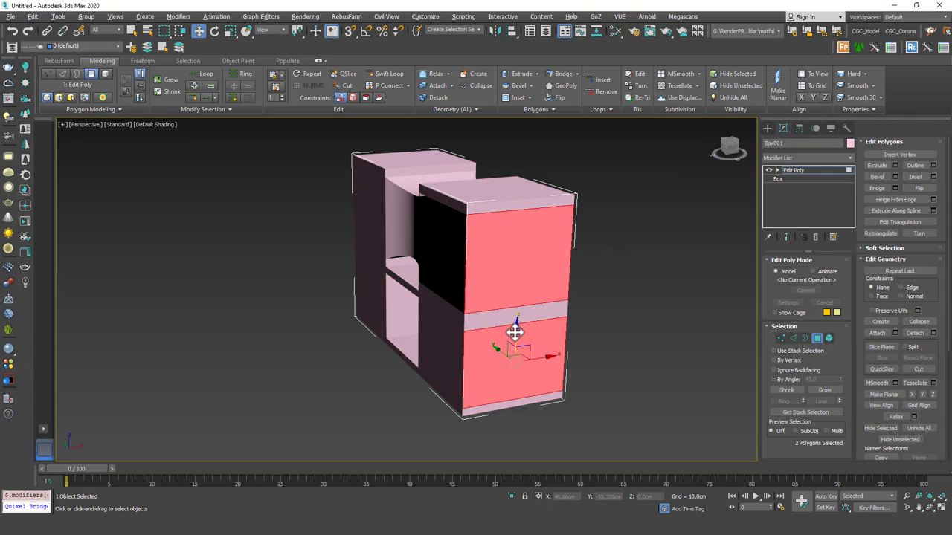
ctrl+click(514, 317)
ctrl+click(503, 324)
mouse_move(525, 285)
alt+middle_down()
mouse_move(564, 281)
mouse_move(516, 297)
alt+middle_up()
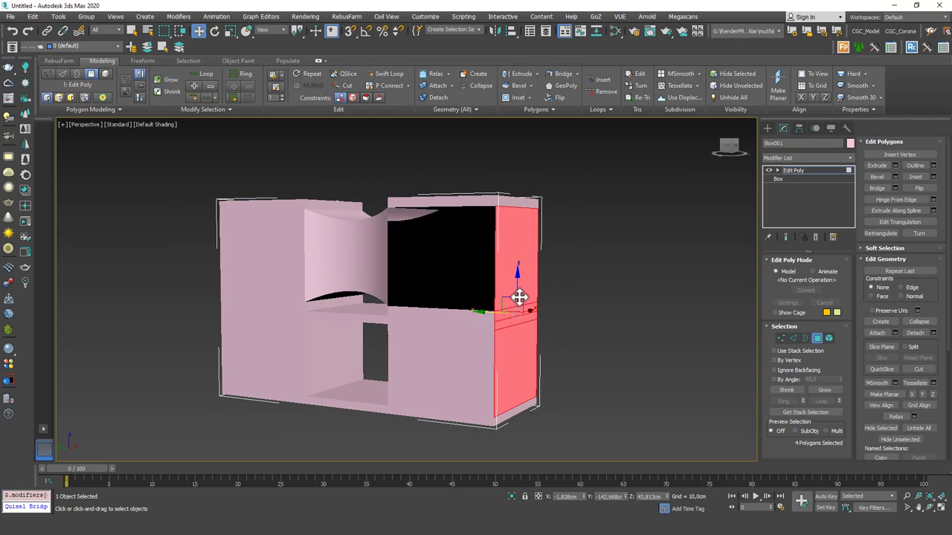
click(917, 191)
Check the flipped end by selecting its top strip and upper polygon, undo the flip, and clear the selection
alt+middle_drag(525, 259, 523, 230)
click(546, 239)
click(496, 195)
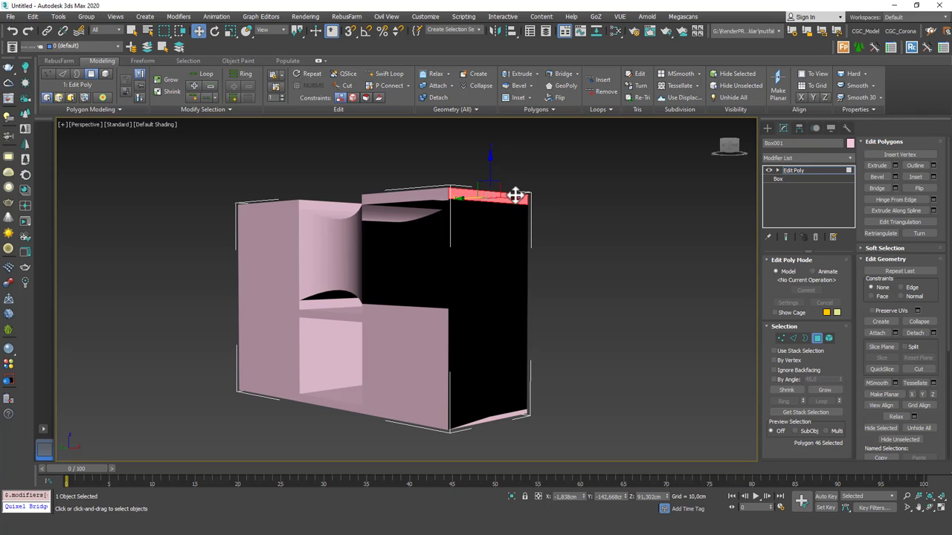
click(505, 247)
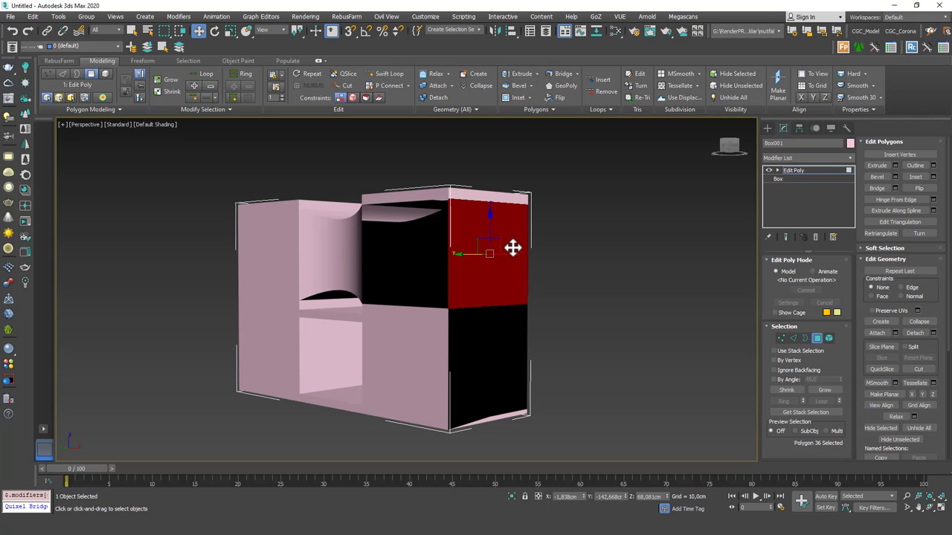
key(ctrl+z)
key(ctrl+z)
key(ctrl+z)
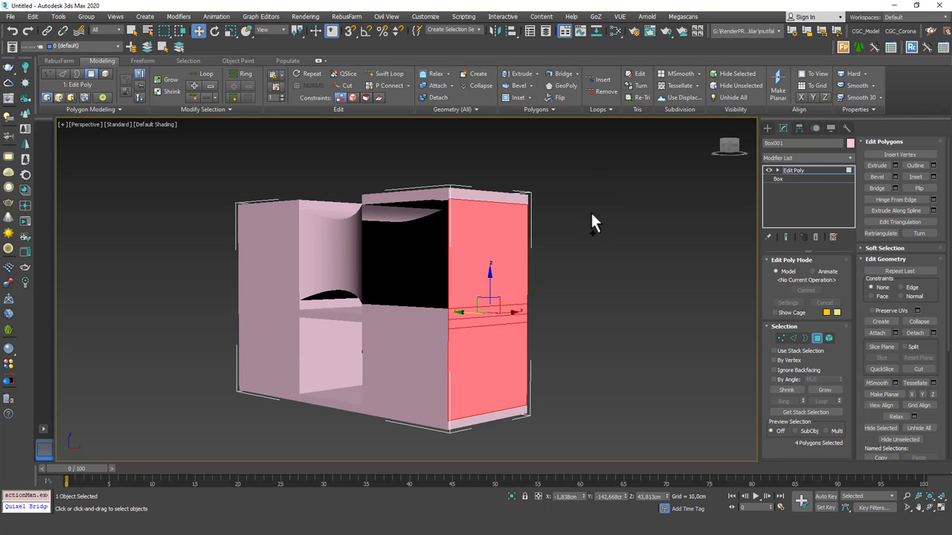
click(593, 213)
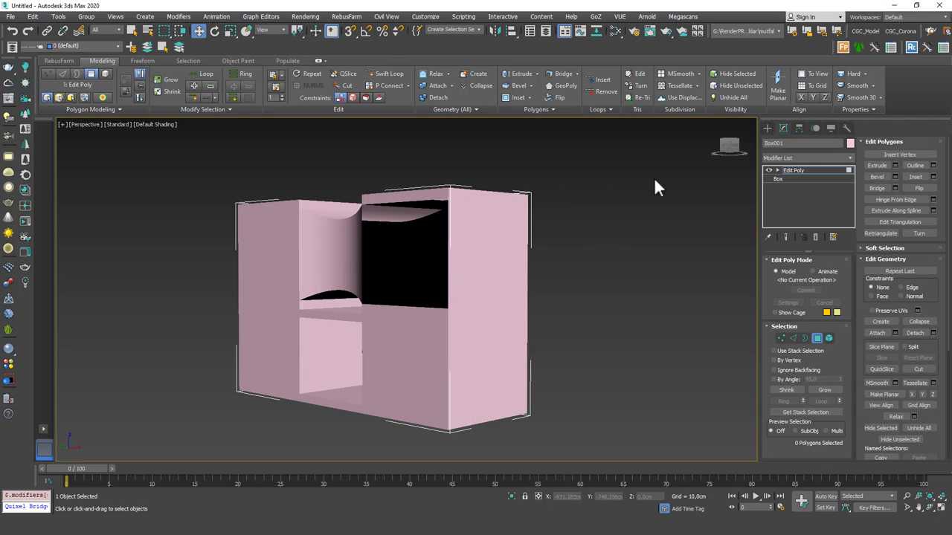
Select the upper polygon on the block's outer end and preview Hinge From Edge with an angle of 11
click(510, 260)
scroll(510, 236, up, 4)
scroll(510, 229, down, 4)
alt+middle_drag(510, 229, 491, 253)
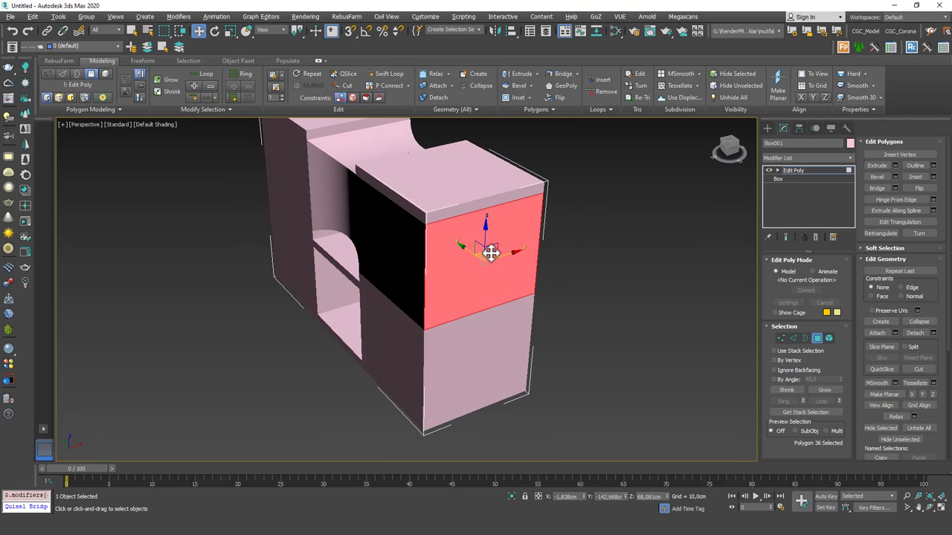
scroll(491, 253, up, 3)
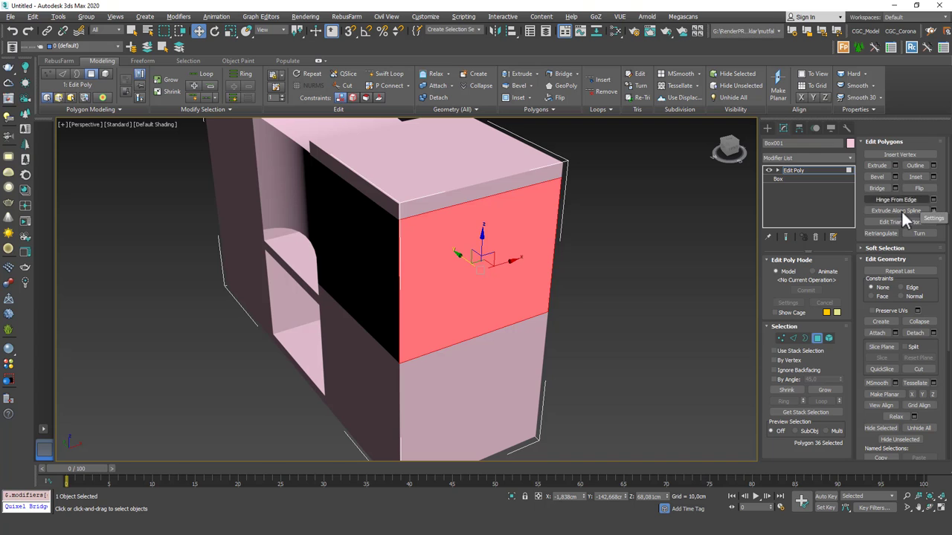
click(933, 200)
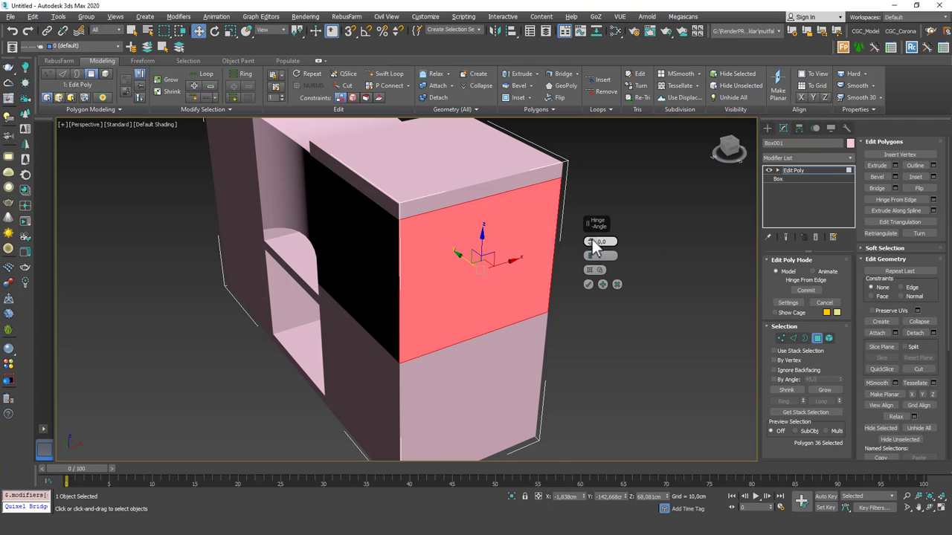
mouse_move(590, 241)
mouse_down()
mouse_move(592, 230)
mouse_move(585, 245)
mouse_up()
alt+middle_drag(480, 284, 533, 261)
scroll(520, 257, down, 3)
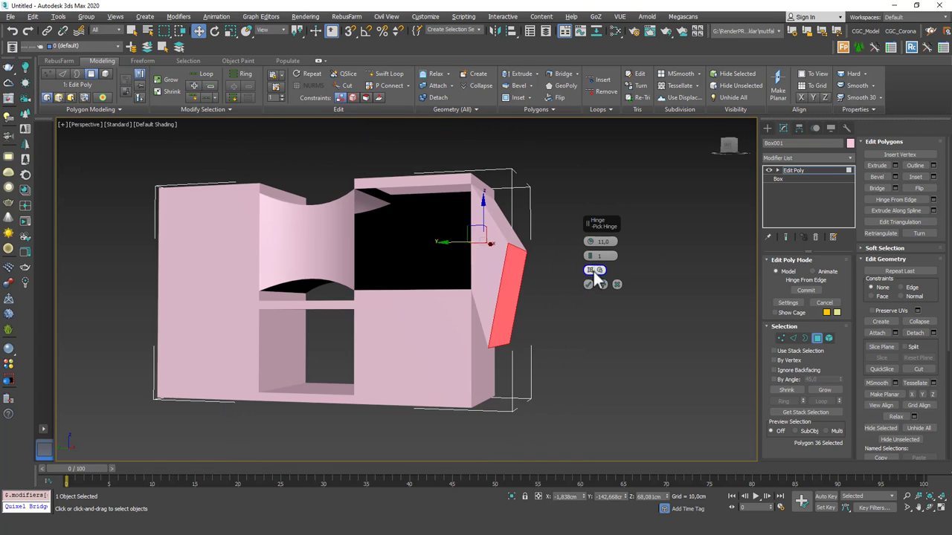
Pick the polygon's lower edge as the hinge and set the hinge angle to 41
click(593, 272)
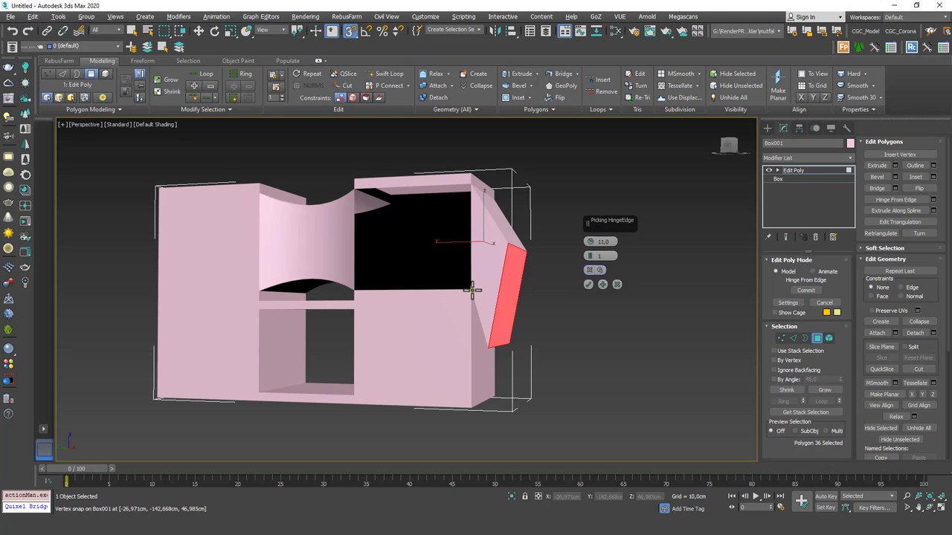
click(475, 287)
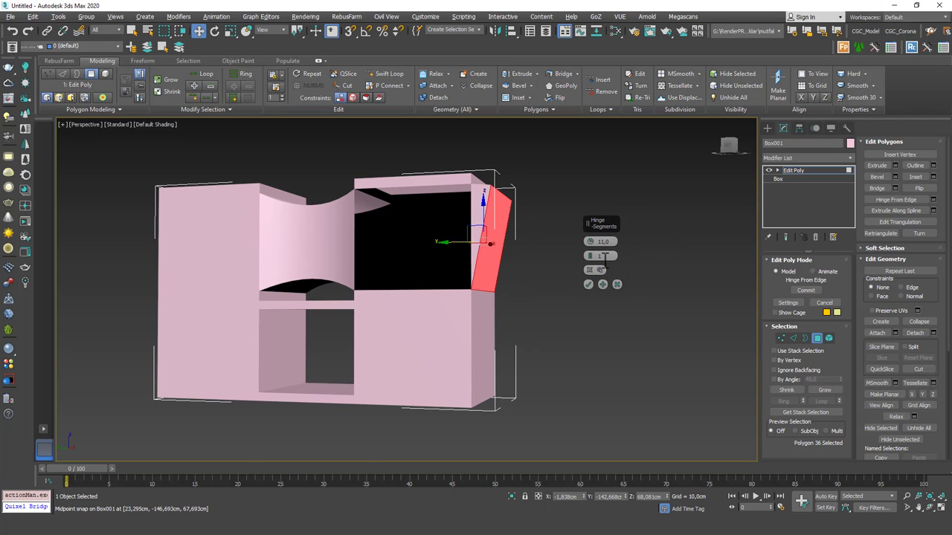
drag(591, 244, 599, 218)
alt+middle_drag(491, 260, 467, 225)
scroll(460, 217, up, 3)
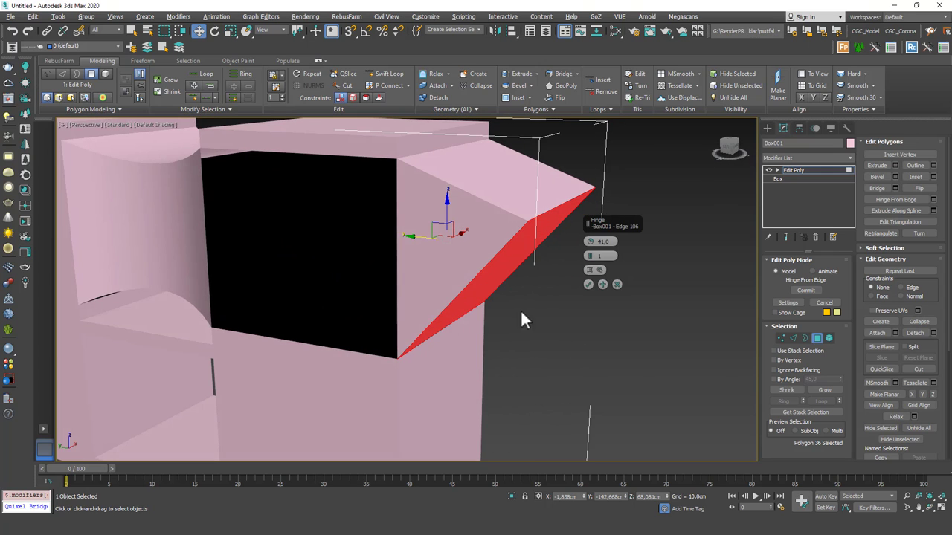
alt+middle_drag(442, 302, 441, 250)
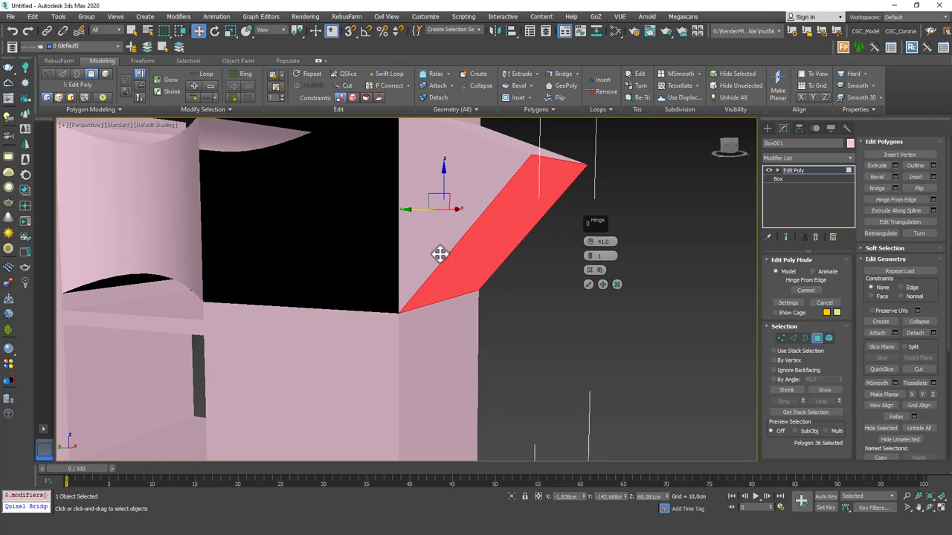
scroll(444, 273, down, 3)
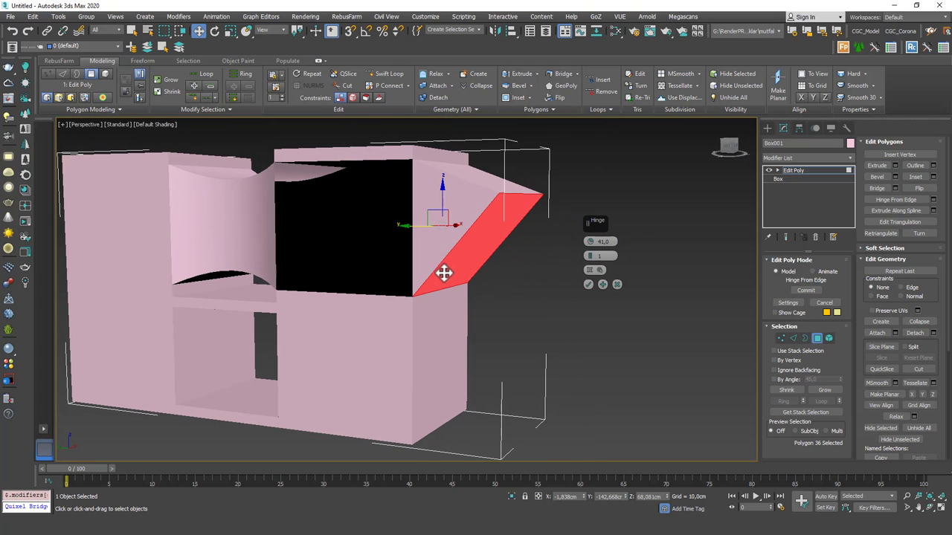
Pick the vertical side edge as the hinge, try an angle of -37, and cancel the hinge operation
click(600, 271)
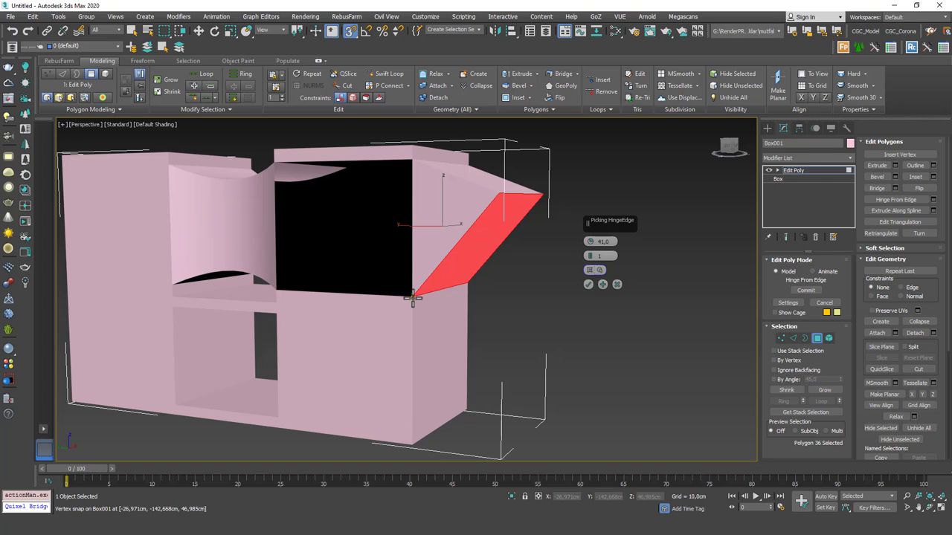
click(413, 298)
alt+middle_drag(424, 350, 369, 214)
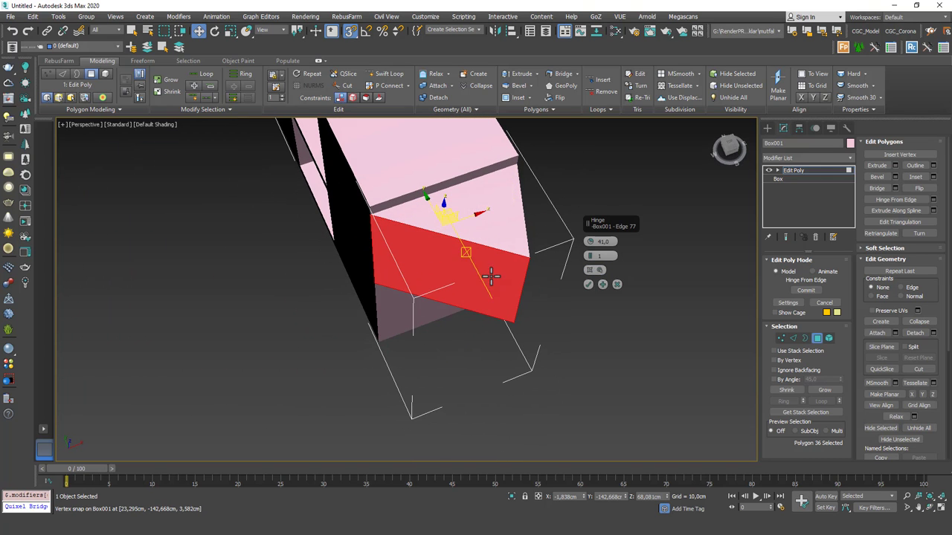
drag(590, 242, 586, 319)
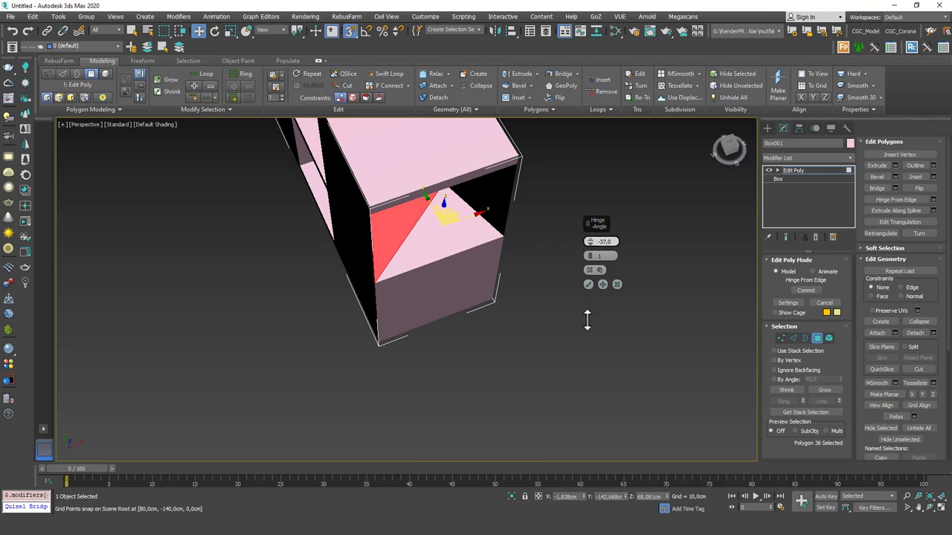
alt+middle_drag(557, 304, 478, 248)
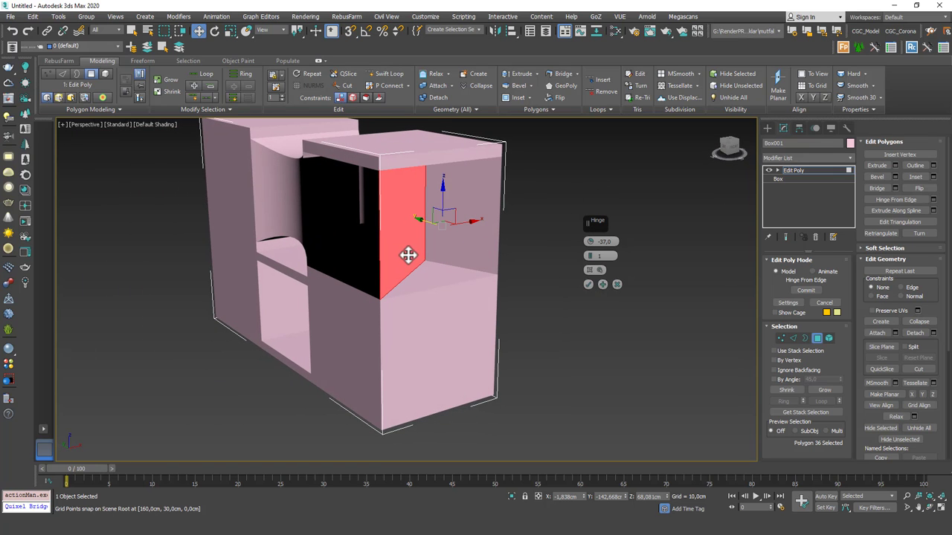
click(618, 283)
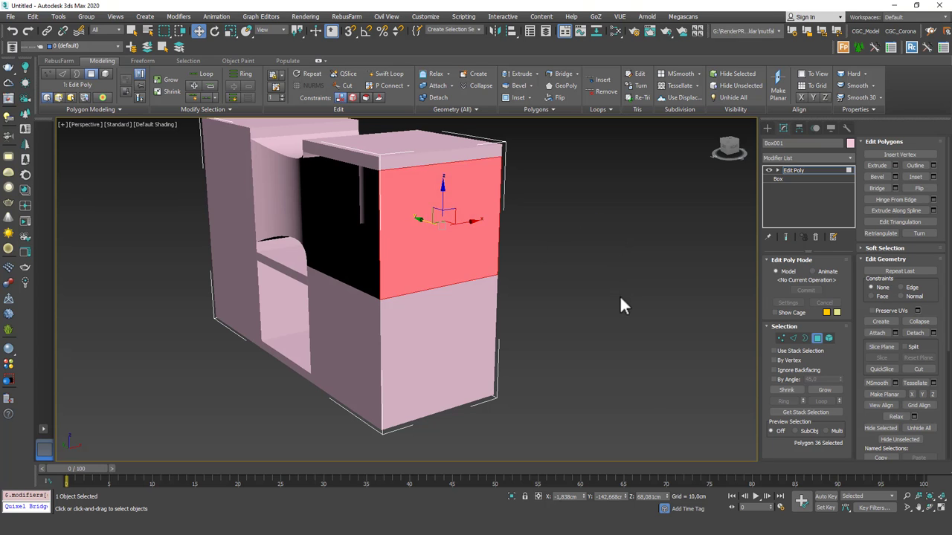
Clear the selection and delete the lower polygon on the block's outer end
click(619, 296)
click(449, 344)
key(Delete)
Extend the lower opening's vertical border edge into the block, about 25 cm along X and 18 cm along Y
middle_drag(479, 334, 495, 298)
scroll(483, 279, up, 2)
key(2)
key(F3)
click(500, 274)
key(F3)
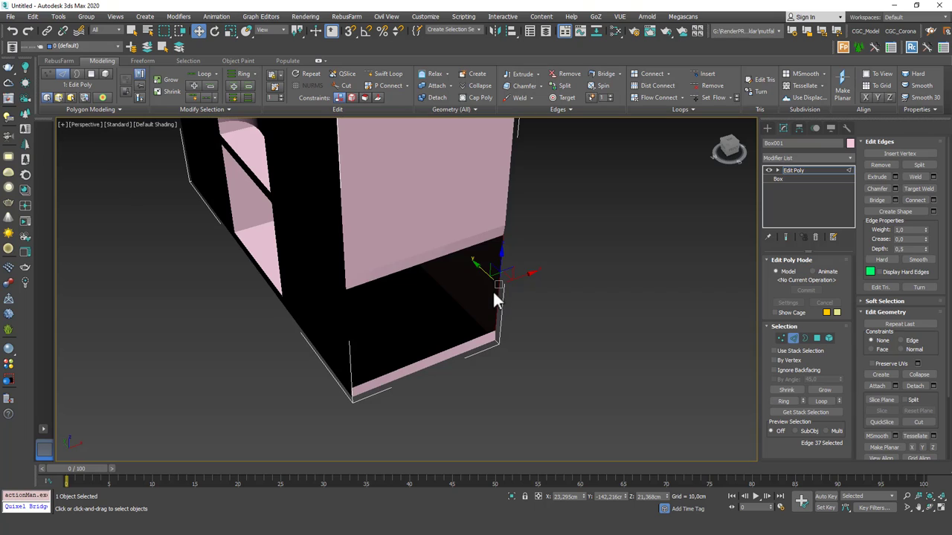
shift+drag(506, 276, 401, 276)
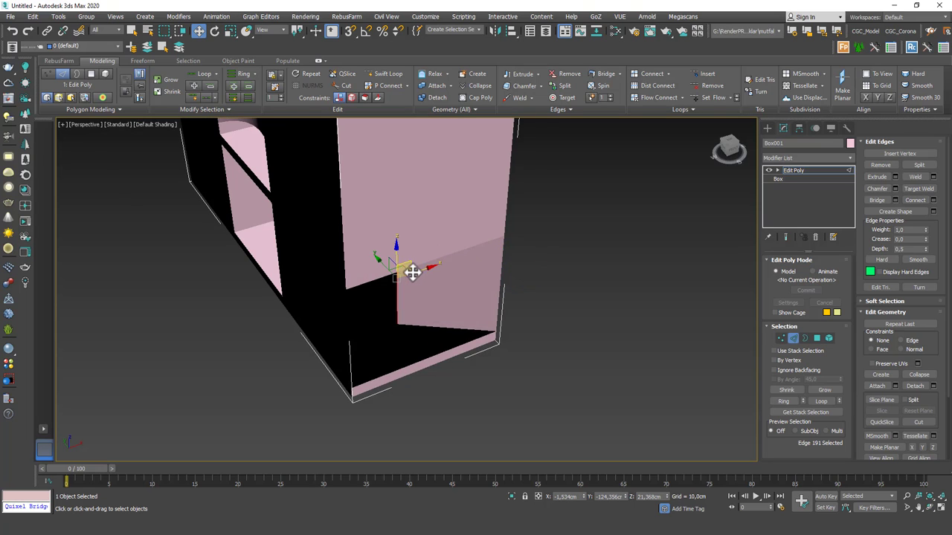
Bridge the extended inner edge with the vertical border edge on the opposite side of the opening
alt+middle_drag(394, 319, 347, 311)
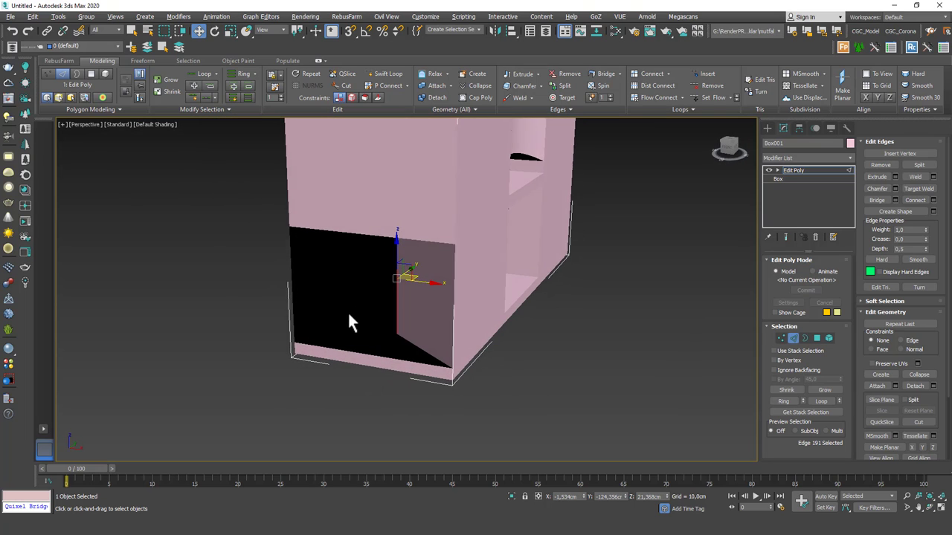
ctrl+click(292, 299)
click(875, 201)
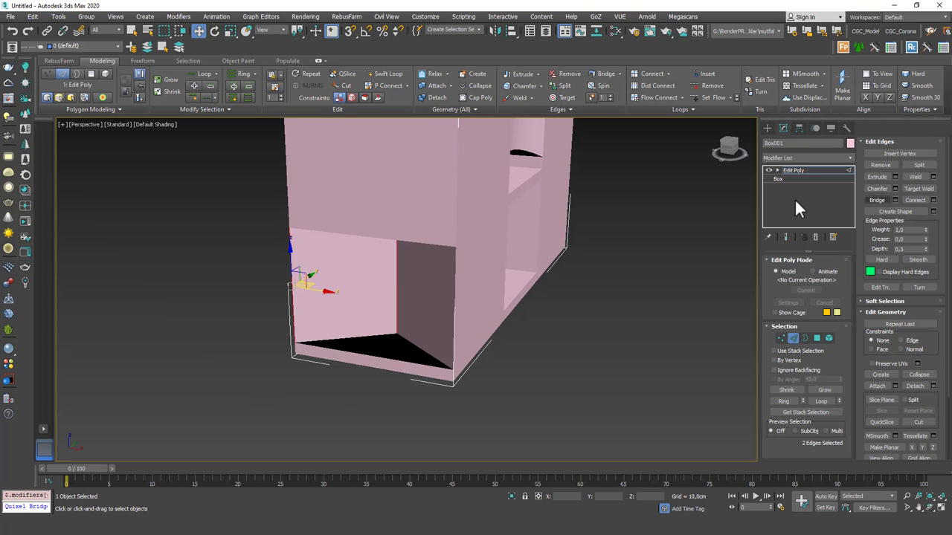
Select the open border around the wedge-shaped recess and cap it
alt+middle_drag(395, 289, 390, 342)
key(3)
ctrl+click(397, 323)
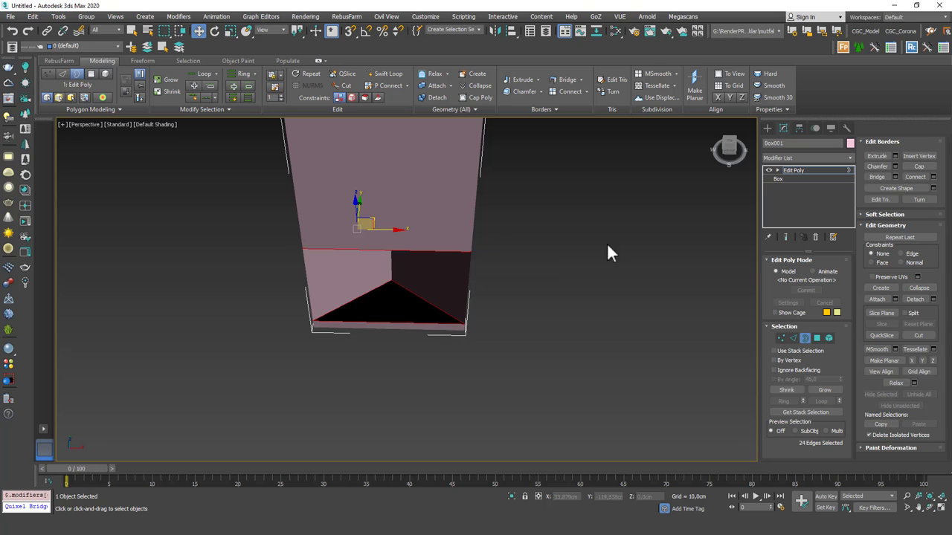
click(916, 166)
Select the recess's inner vertical edge and move it about 12.3 cm along X
alt+middle_drag(461, 312, 434, 263)
key(2)
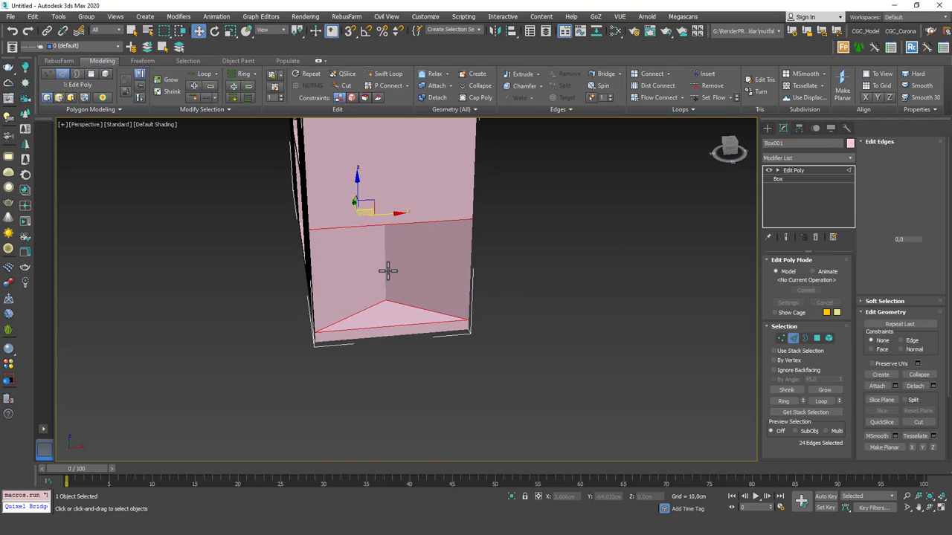
click(385, 270)
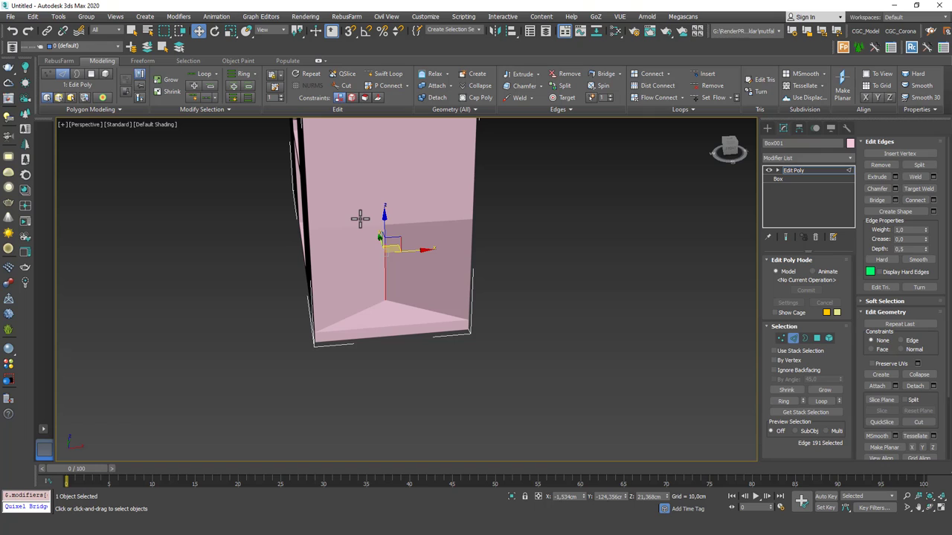
alt+middle_drag(372, 278, 412, 285)
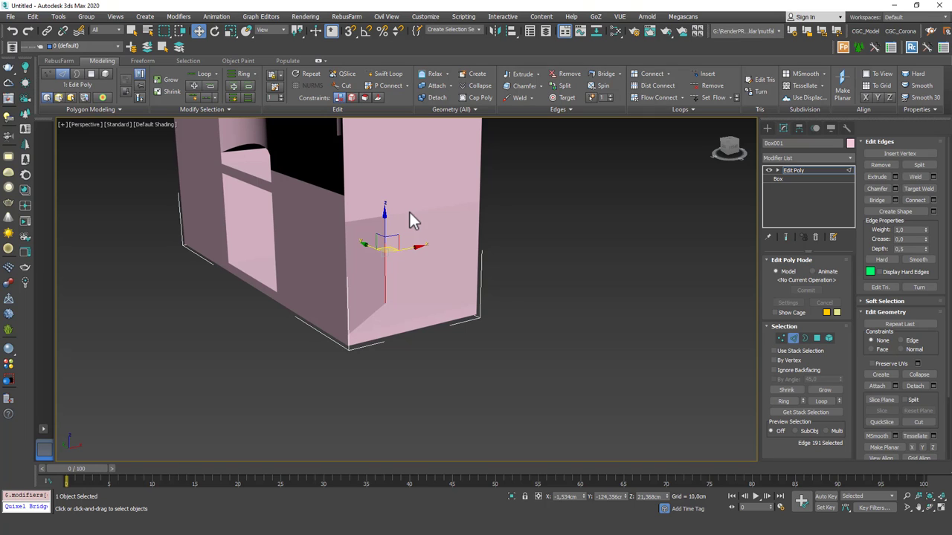
alt+middle_drag(399, 292, 389, 267)
scroll(412, 225, up, 4)
drag(389, 267, 442, 255)
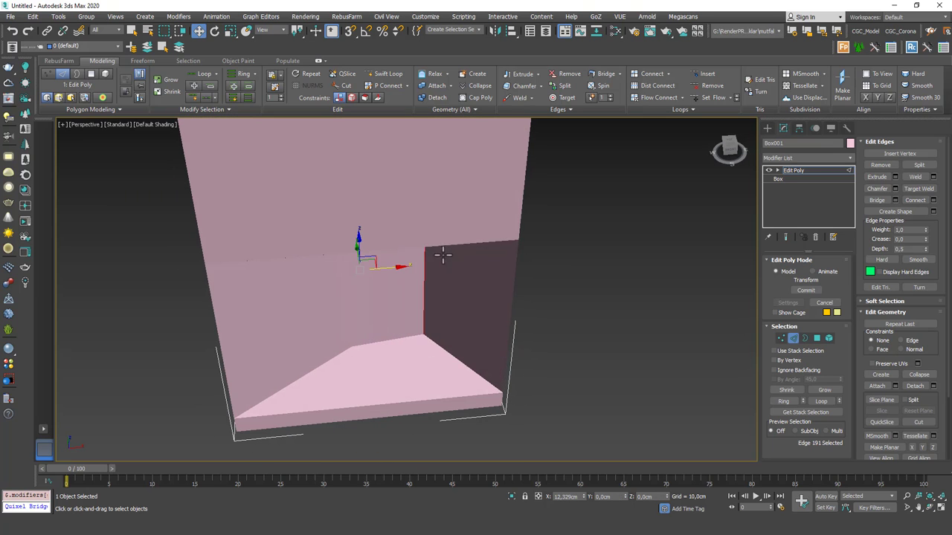
Select the extra vertical edges along the recess's side wall in wireframe display and remove them
key(F3)
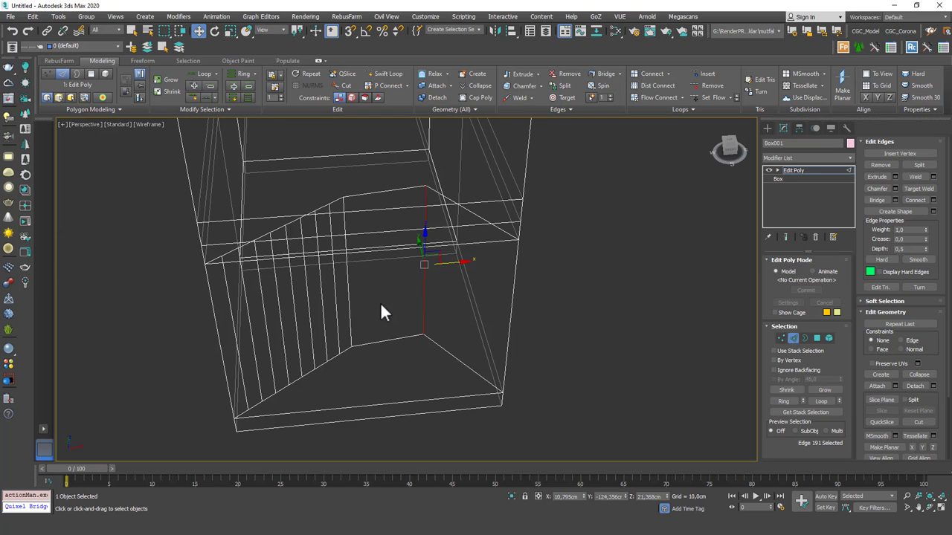
click(332, 321)
ctrl+click(318, 336)
ctrl+click(311, 332)
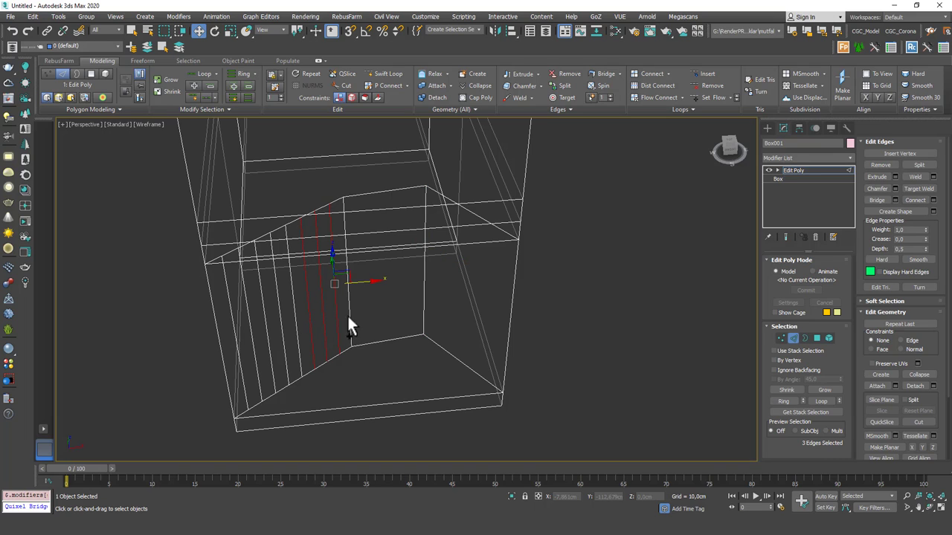
ctrl+click(350, 320)
ctrl+click(305, 346)
ctrl+click(279, 348)
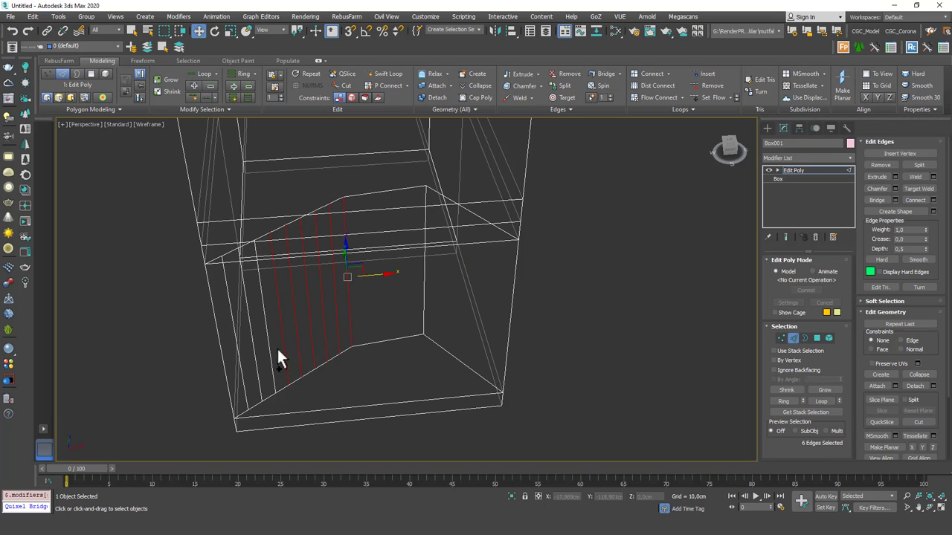
ctrl+click(269, 358)
ctrl+click(258, 369)
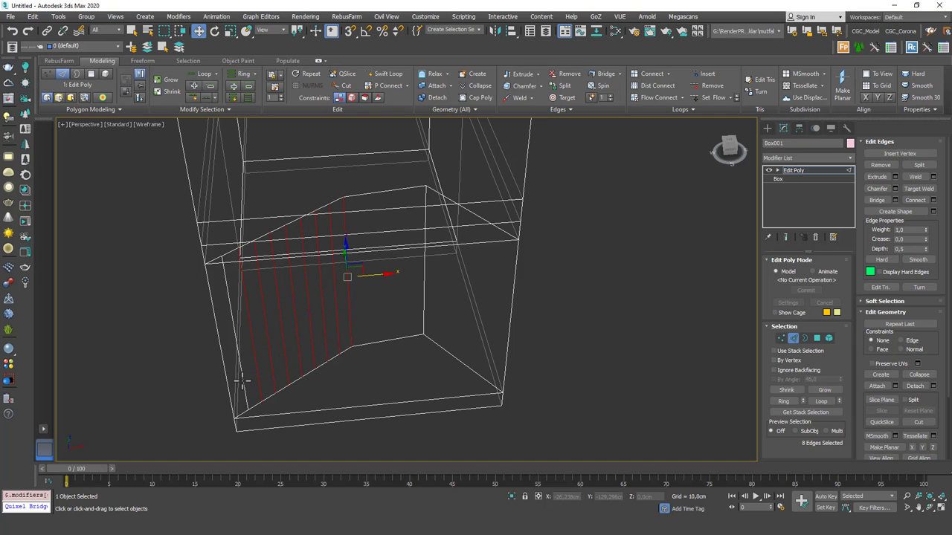
key(BackSpace)
key(F3)
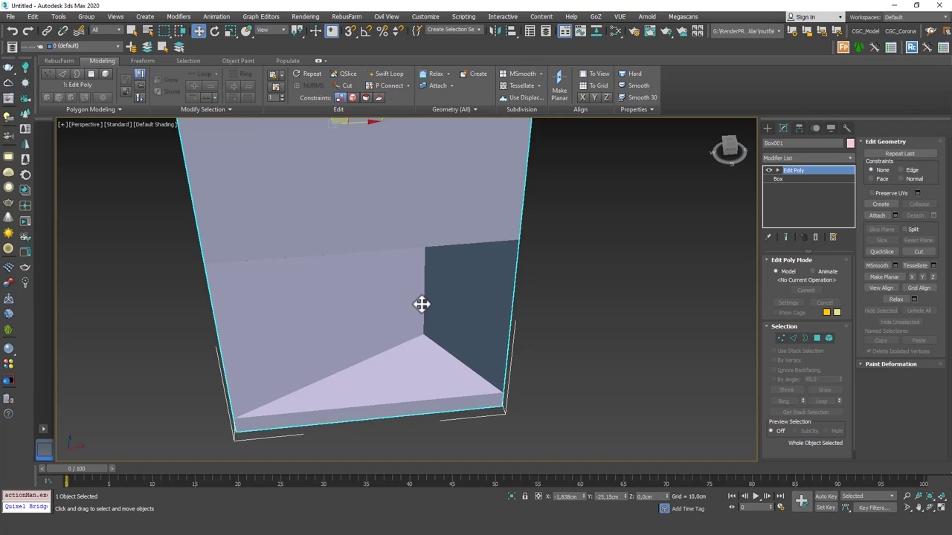
Reselect the recess's inner vertical edge and move it back to about X -5.3 cm
click(424, 301)
alt+middle_drag(425, 291, 451, 265)
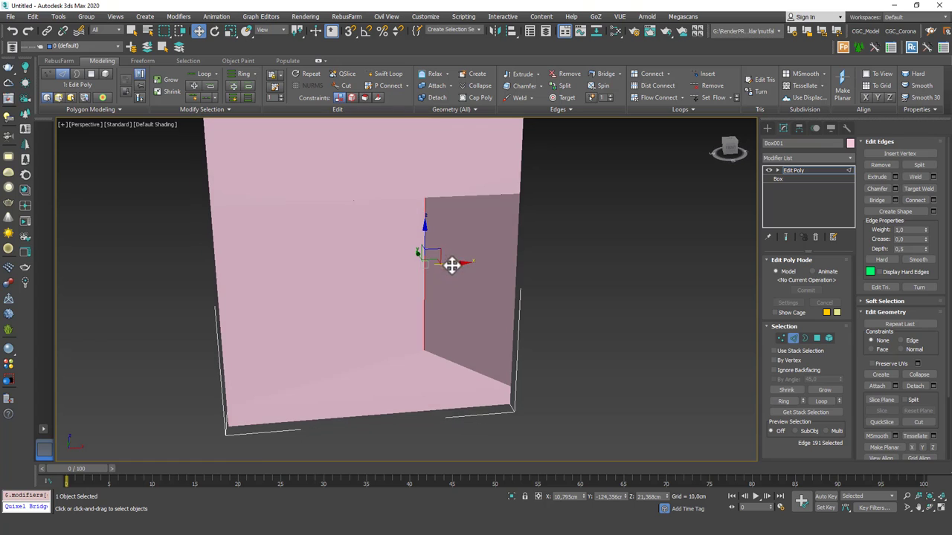
click(450, 266)
click(295, 304)
key(ctrl+z)
mouse_move(429, 292)
mouse_down()
mouse_move(431, 271)
mouse_move(333, 283)
mouse_move(449, 263)
mouse_move(372, 280)
mouse_up()
key(F3)
key(F3)
mouse_move(373, 279)
alt+middle_down()
mouse_move(380, 267)
mouse_move(406, 266)
mouse_move(359, 272)
alt+middle_up()
mouse_move(351, 263)
mouse_down()
mouse_move(377, 250)
mouse_move(291, 250)
mouse_move(350, 265)
mouse_up()
scroll(343, 291, down, 3)
alt+middle_drag(343, 290, 389, 295)
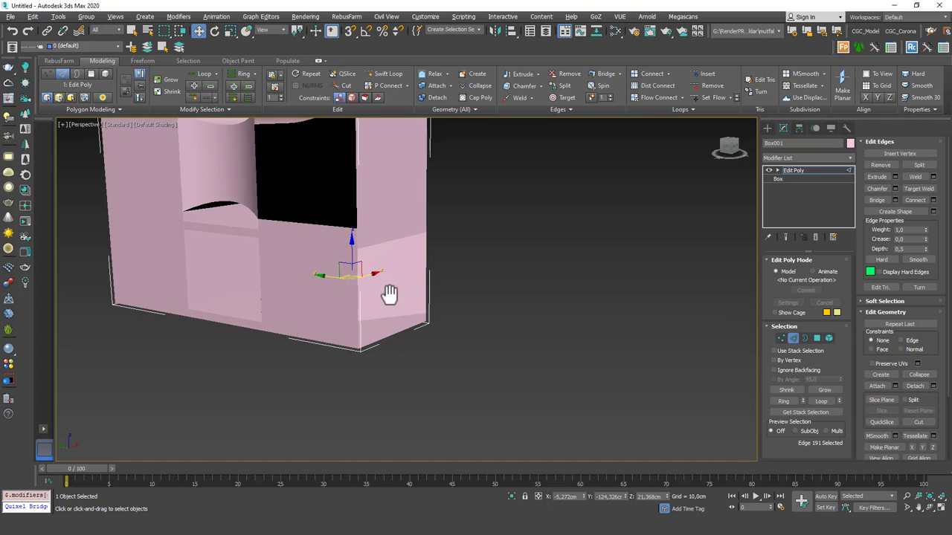
Draw an open four-point zigzag line in the Top view, starting at the corner of the box's end and leading away from it
key(4)
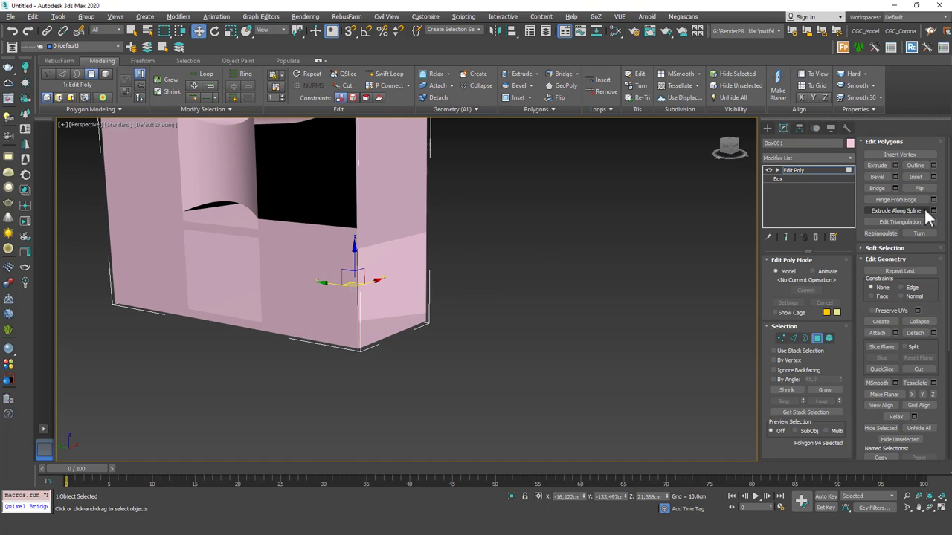
alt+middle_drag(535, 224, 715, 166)
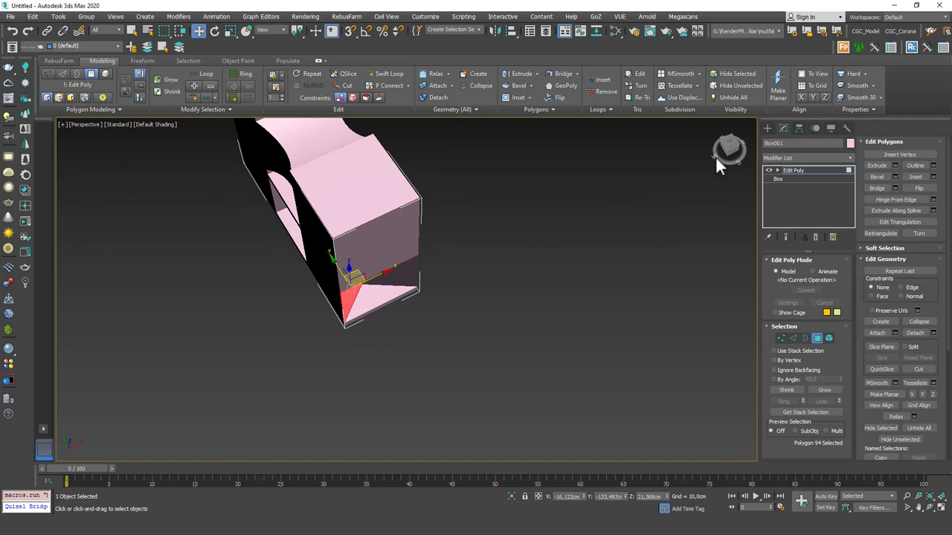
click(793, 171)
click(768, 128)
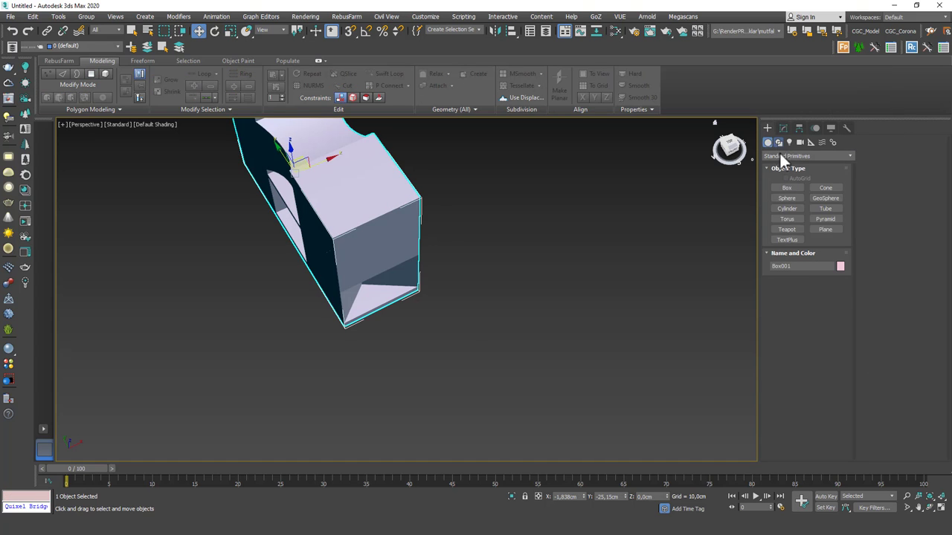
click(777, 142)
click(787, 195)
key(t)
scroll(449, 272, down, 3)
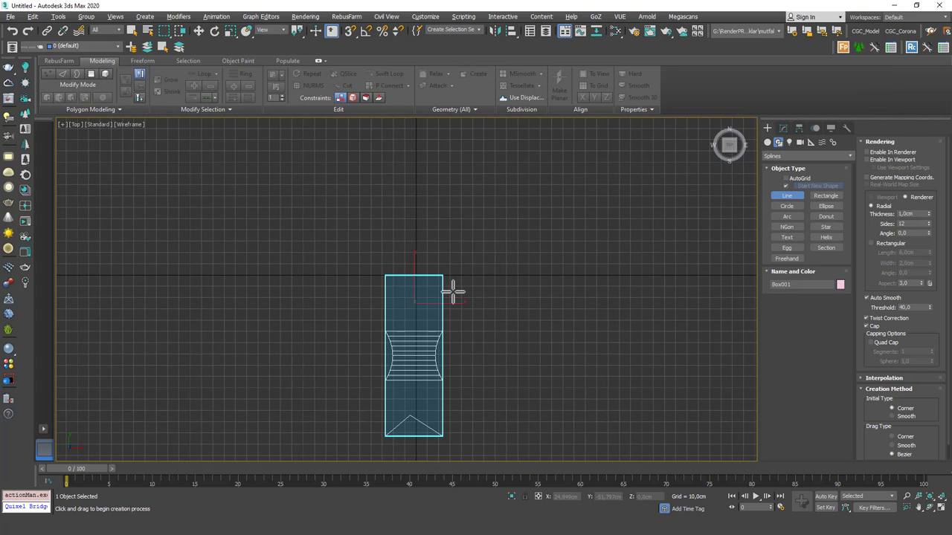
click(444, 275)
click(416, 186)
middle_drag(429, 202, 427, 327)
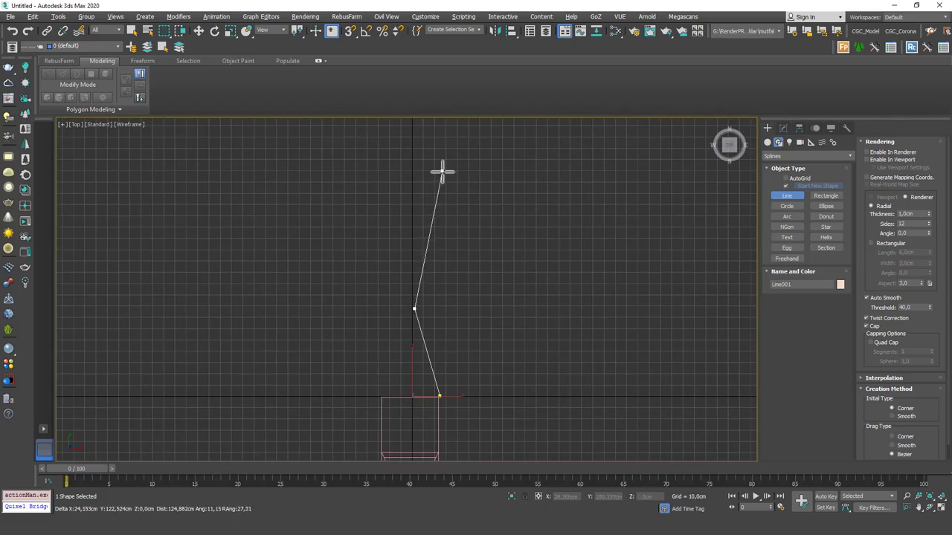
click(442, 171)
middle_drag(442, 169, 427, 287)
click(498, 179)
right_click(485, 181)
right_click(485, 181)
Display the scene shaded with edged faces in an angled view and select the box
mouse_move(457, 246)
alt+middle_down()
mouse_move(355, 295)
mouse_move(333, 269)
alt+middle_up()
key(F3)
middle_drag(332, 270, 399, 301)
scroll(396, 275, up, 4)
click(393, 312)
key(F4)
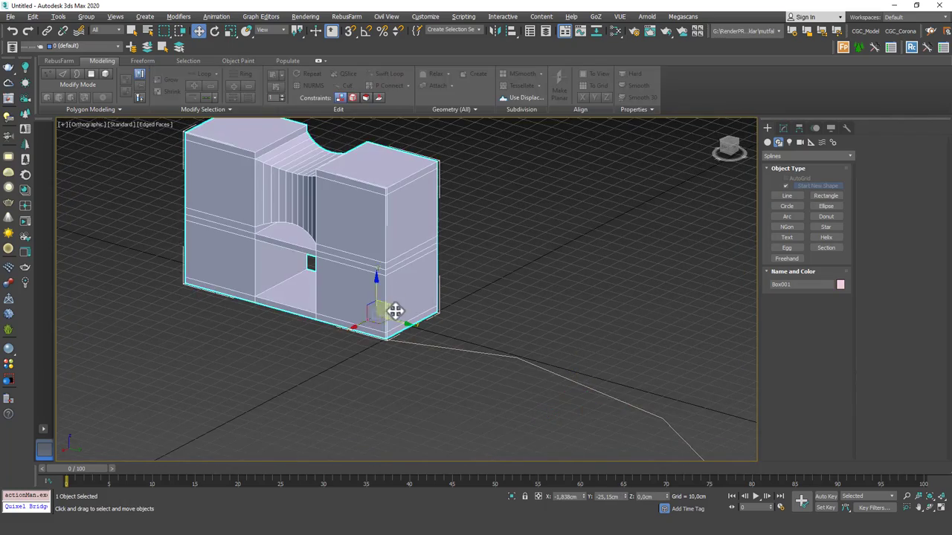
Try Extrude Along Spline with 6 segments on the lower polygon of the box's end face, picking the drawn line as the path
scroll(402, 265, up, 5)
key(4)
click(416, 280)
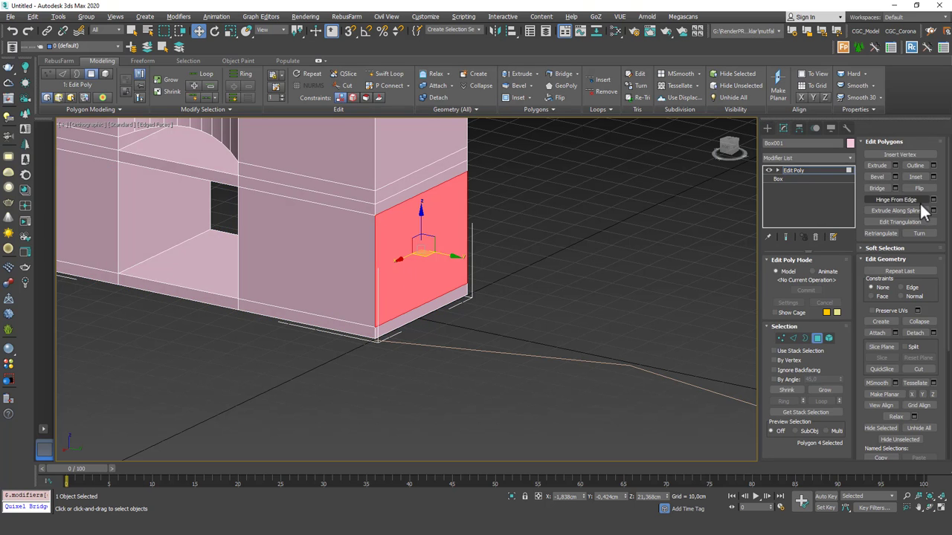
click(933, 211)
click(593, 284)
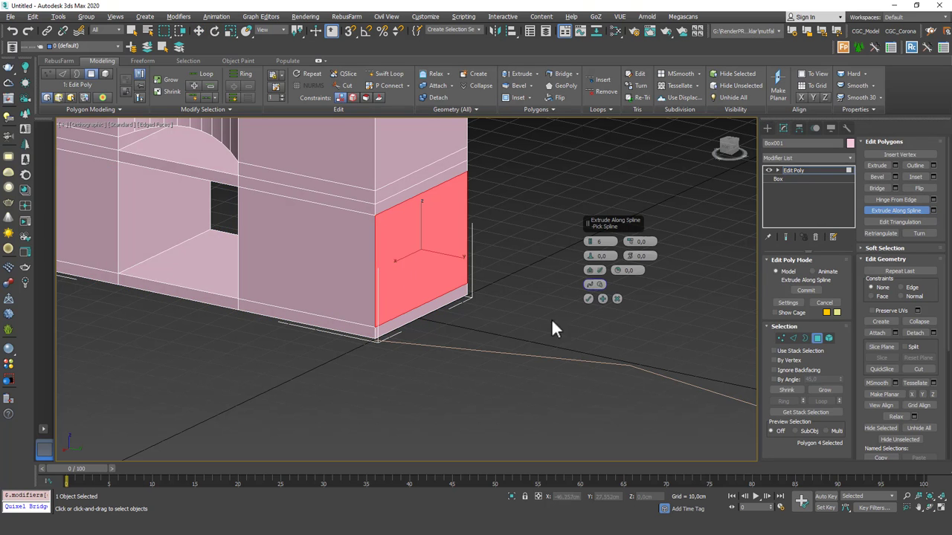
click(510, 355)
scroll(476, 346, down, 5)
alt+middle_drag(451, 365, 507, 299)
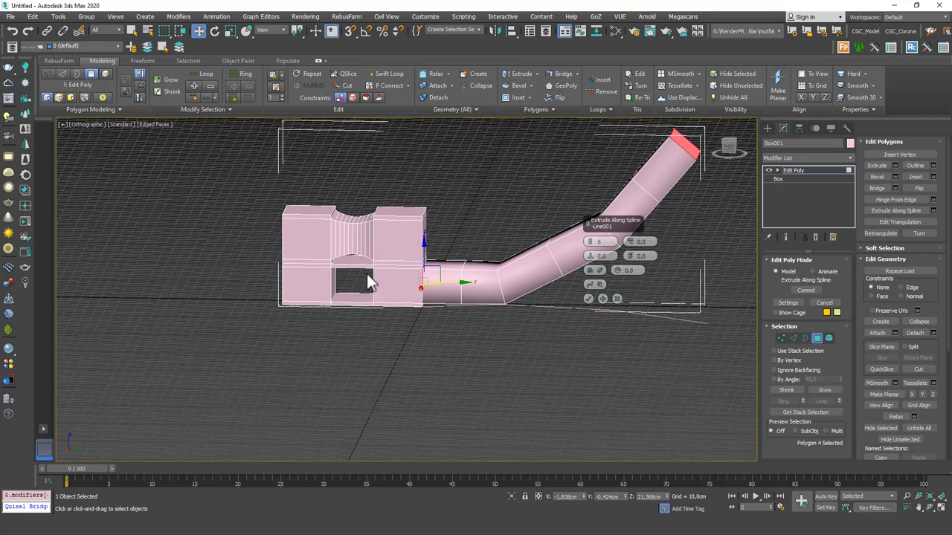
click(616, 299)
right_click(559, 319)
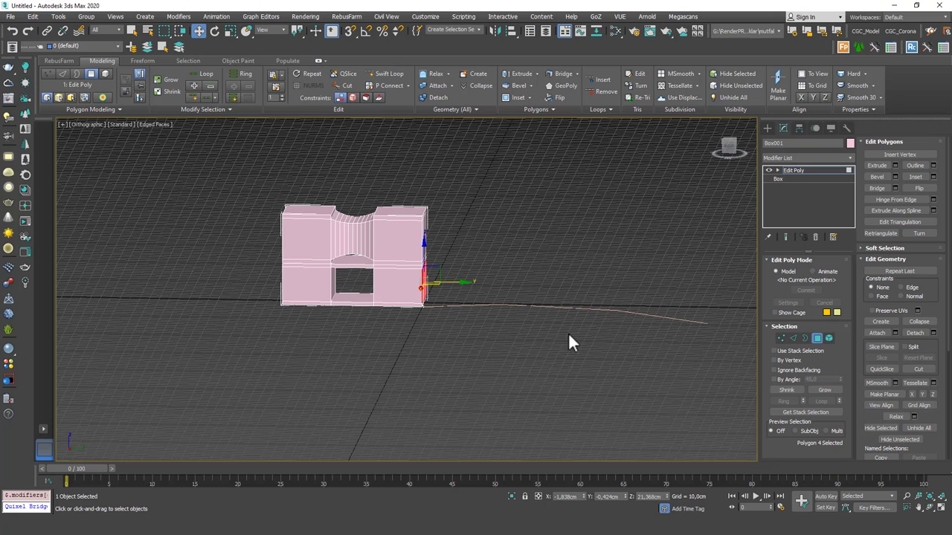
Leave polygon editing and delete the line drawn beside the box
click(569, 335)
click(794, 170)
drag(658, 246, 583, 223)
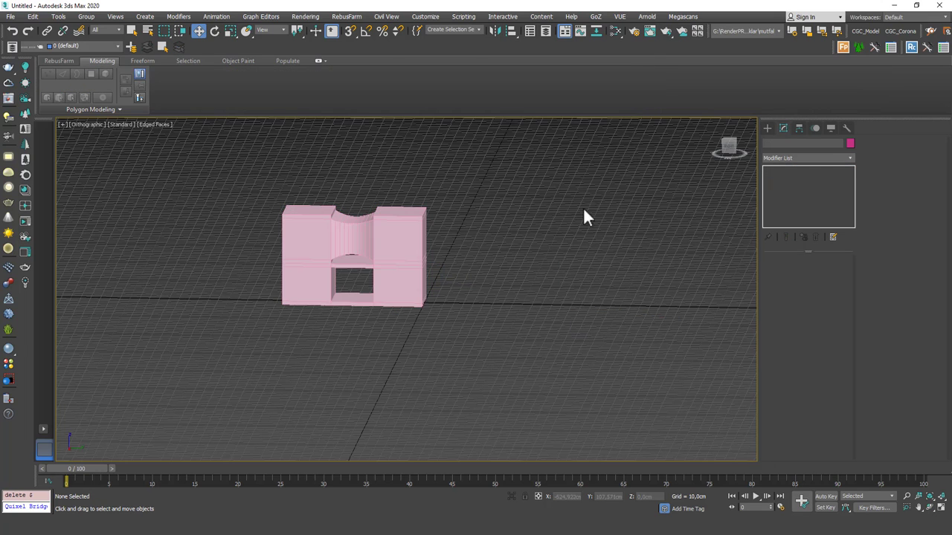
key(f)
key(z)
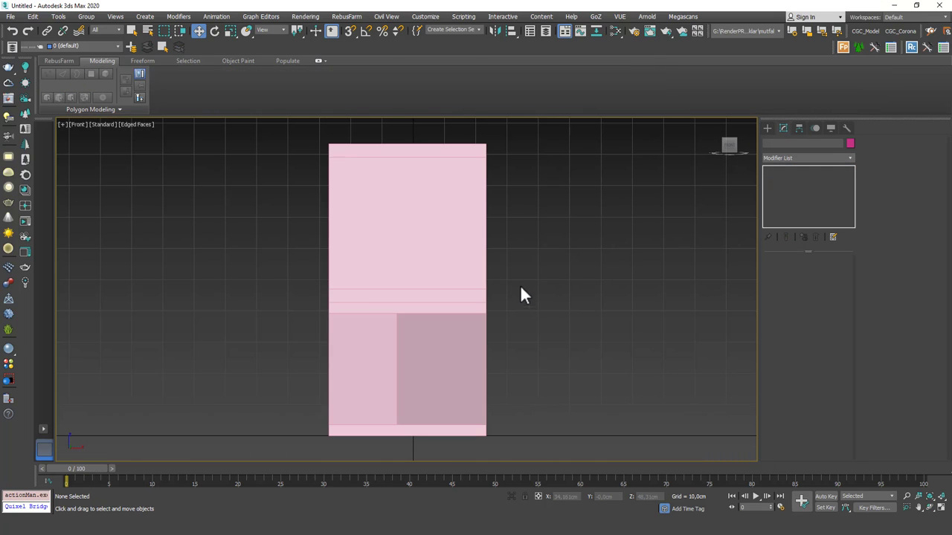
key(l)
key(F3)
scroll(519, 304, down, 5)
key(F3)
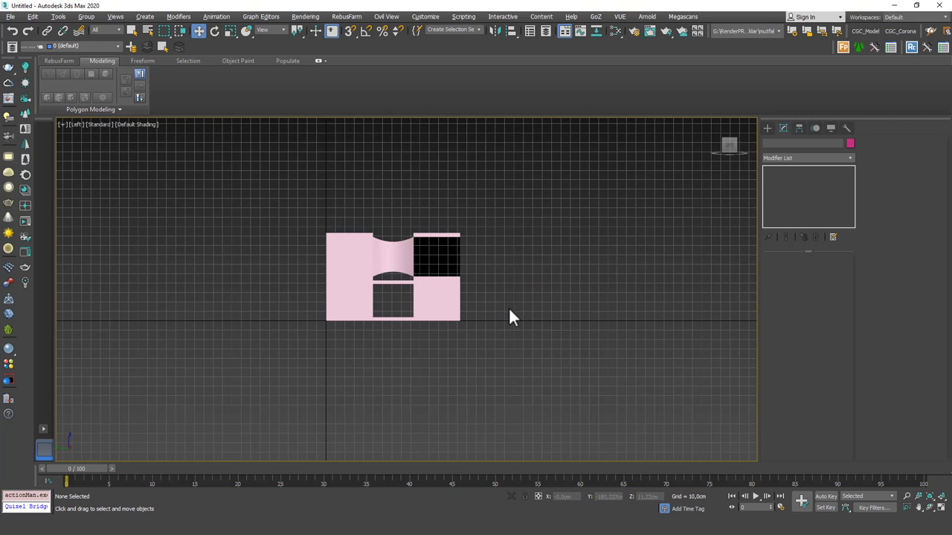
Draw an open four-point zigzag line in the Front view, starting at the box's side and leading away from it
key(f)
key(z)
click(767, 128)
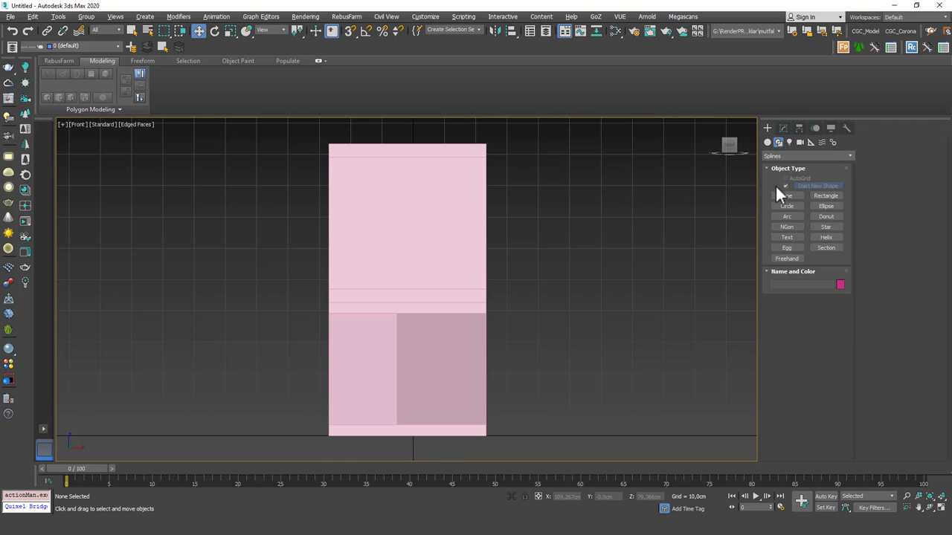
click(791, 196)
middle_drag(537, 265, 482, 268)
click(436, 302)
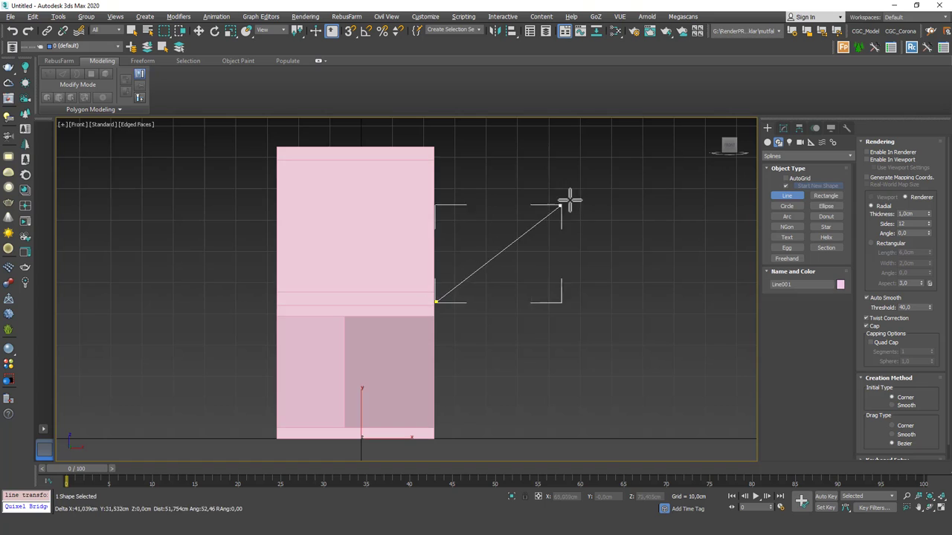
click(570, 200)
middle_drag(638, 222, 451, 268)
click(611, 285)
click(753, 202)
right_click(718, 202)
right_click(648, 204)
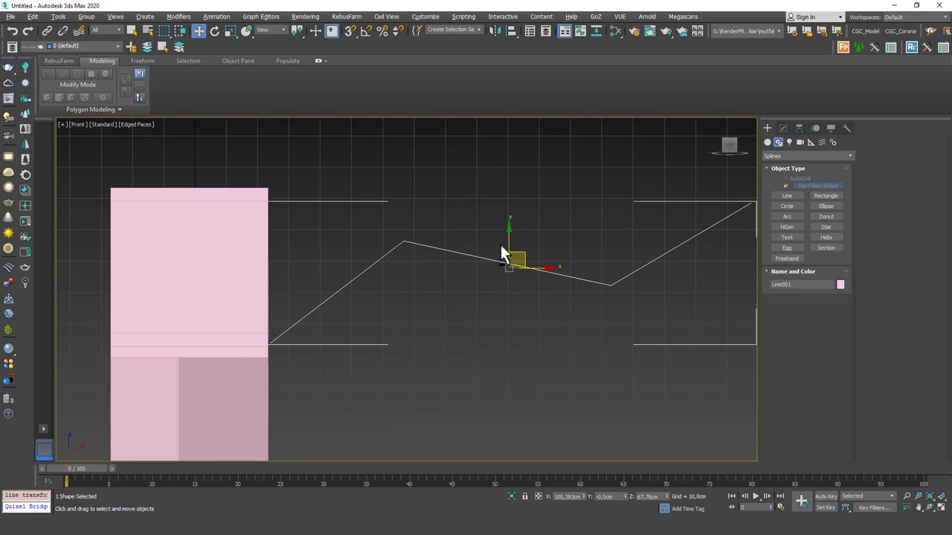
Try Extrude Along Spline with 6 segments on the upper side polygon beside the curved recess, picking the zigzag line as the path
mouse_move(501, 250)
alt+middle_down()
mouse_move(441, 284)
mouse_move(457, 322)
alt+middle_up()
key(F3)
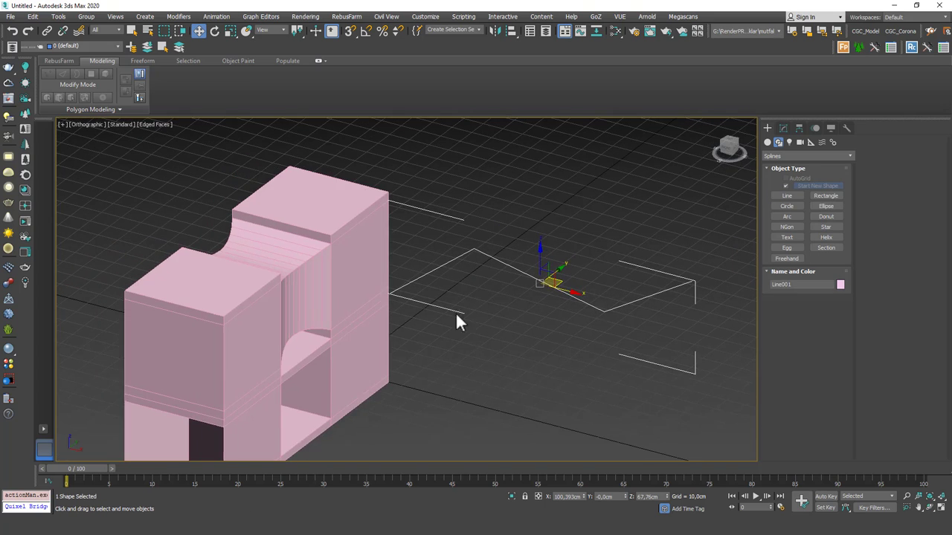
click(369, 261)
key(4)
click(369, 261)
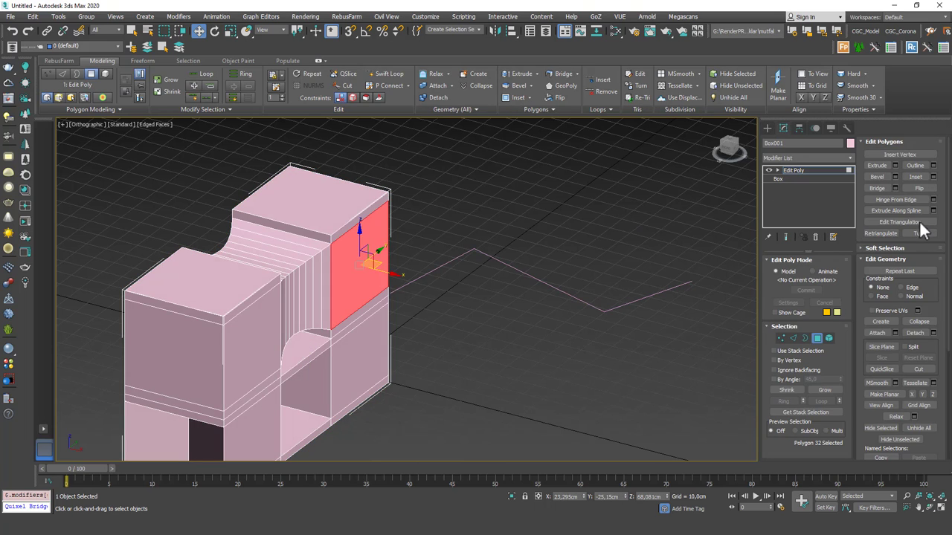
click(934, 211)
click(591, 284)
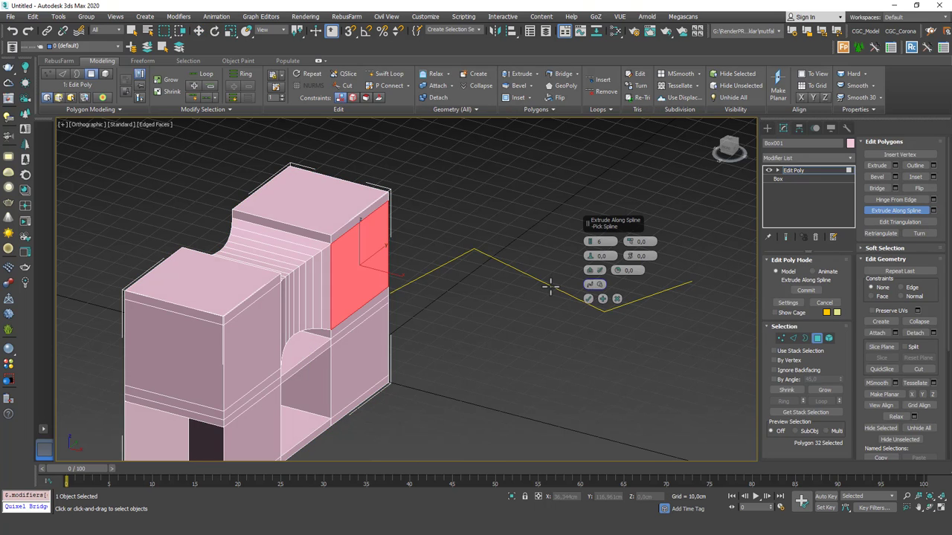
click(548, 283)
alt+middle_drag(470, 311, 565, 275)
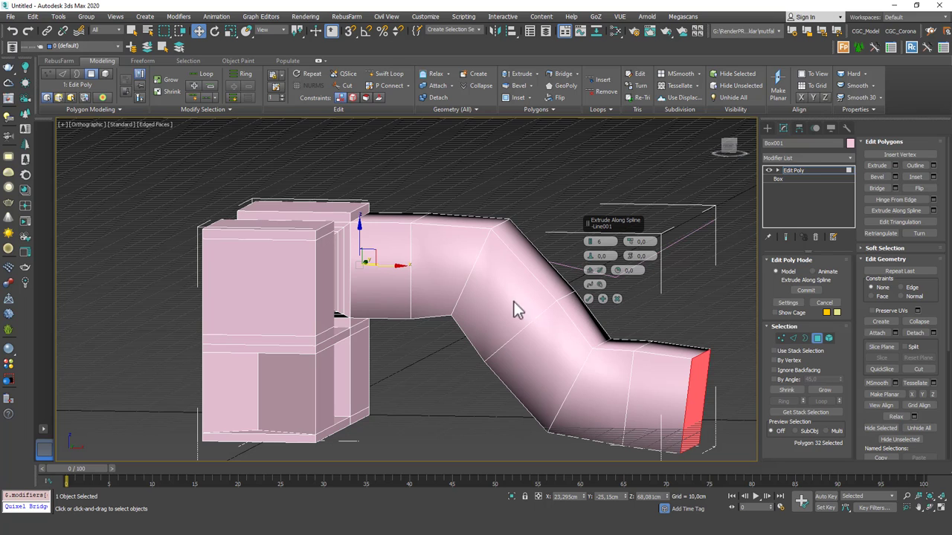
click(616, 298)
right_click(728, 197)
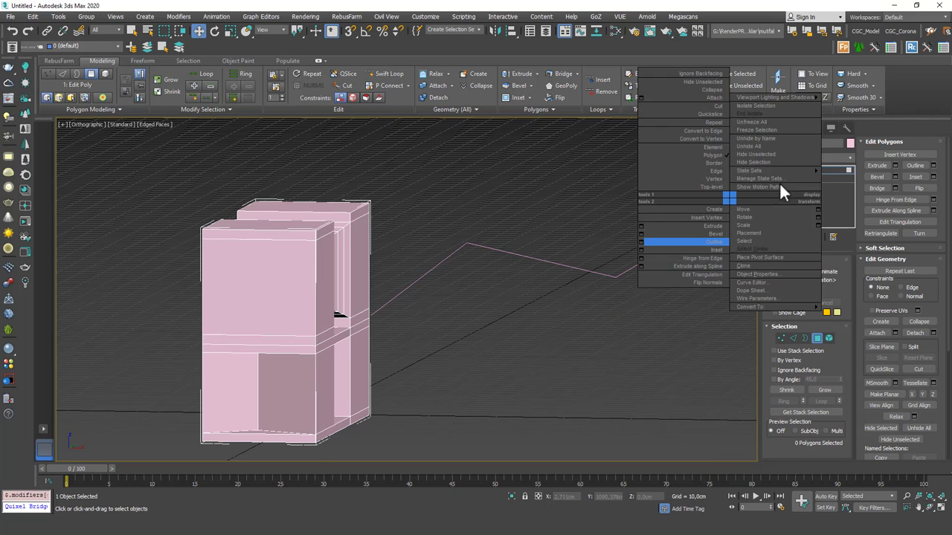
Lower the line's second vertex in the Front view so the first segment runs nearly level out of the box
click(833, 170)
click(595, 229)
click(555, 263)
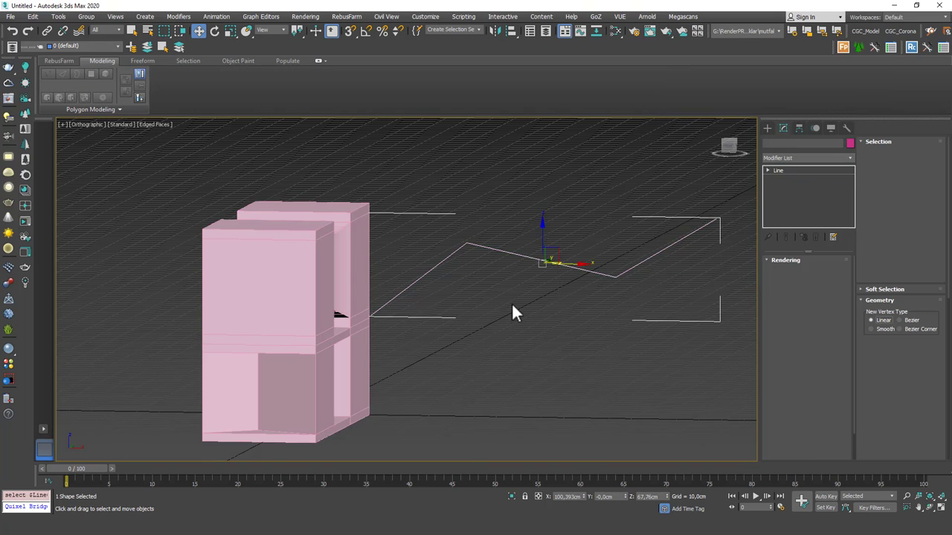
key(f)
key(z)
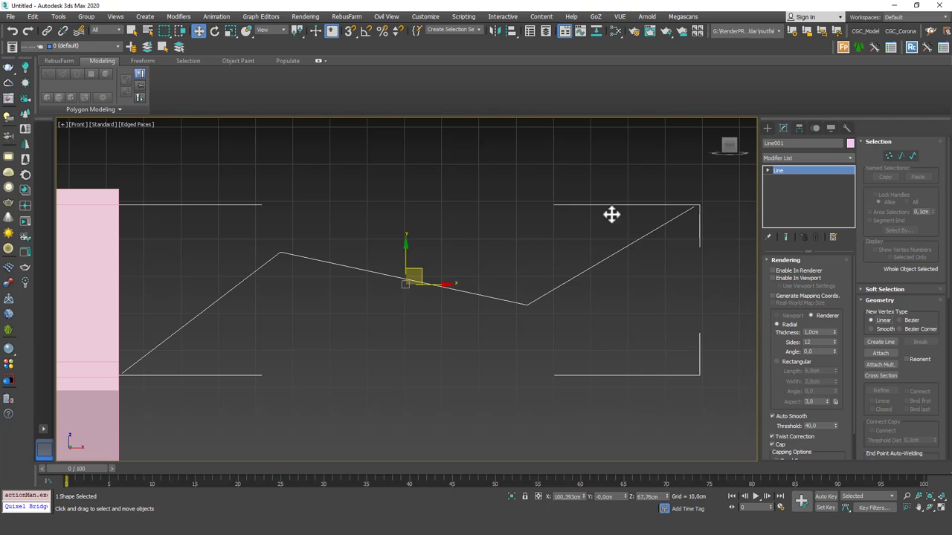
key(1)
middle_drag(528, 231, 623, 194)
click(374, 215)
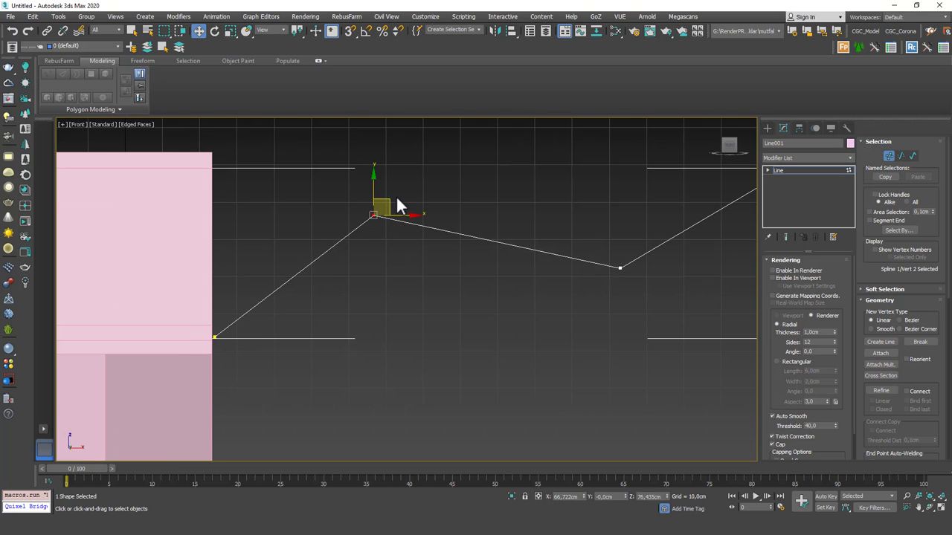
drag(397, 200, 378, 321)
key(1)
Try Extrude Along Spline with 6 segments again on the upper side polygon, picking the reshaped line as the path
alt+middle_drag(505, 271, 446, 291)
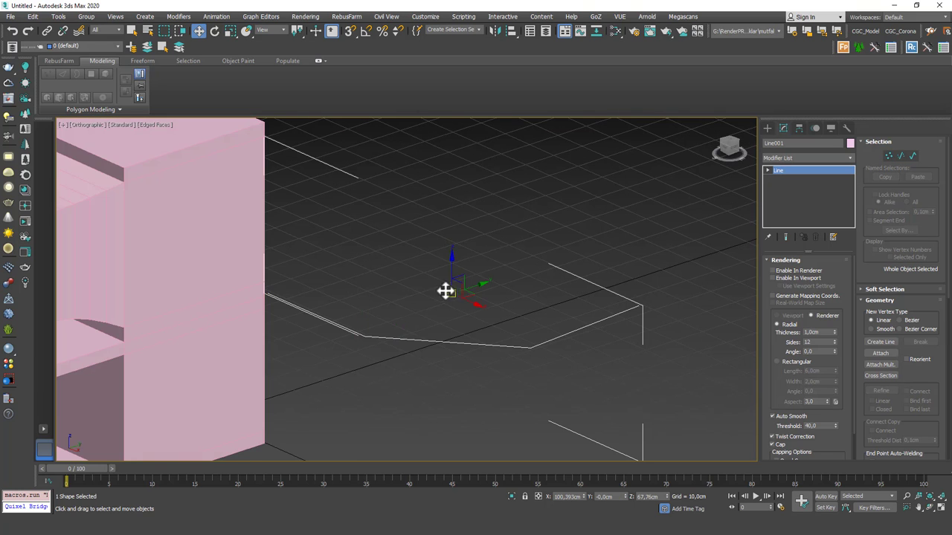
scroll(344, 290, down, 3)
middle_drag(334, 311, 362, 316)
key(F3)
click(307, 245)
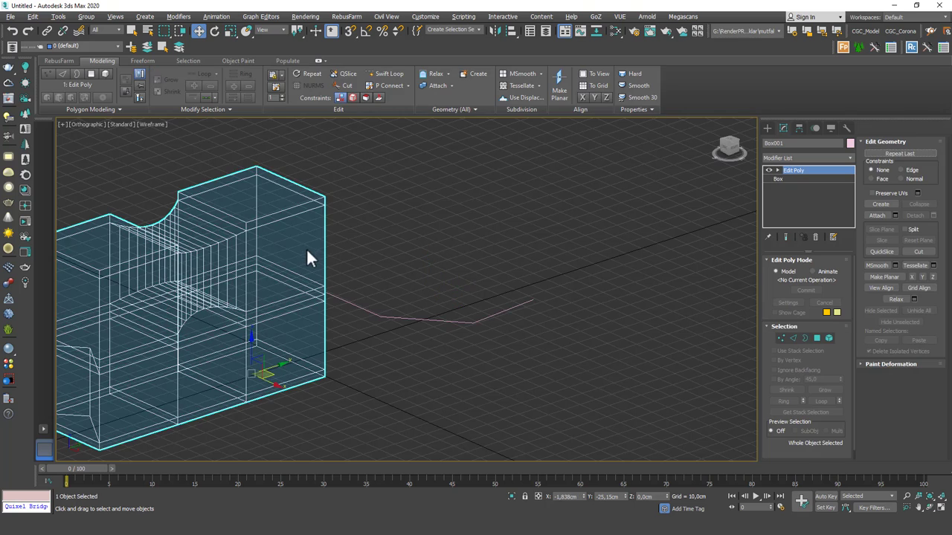
key(F3)
key(4)
click(308, 248)
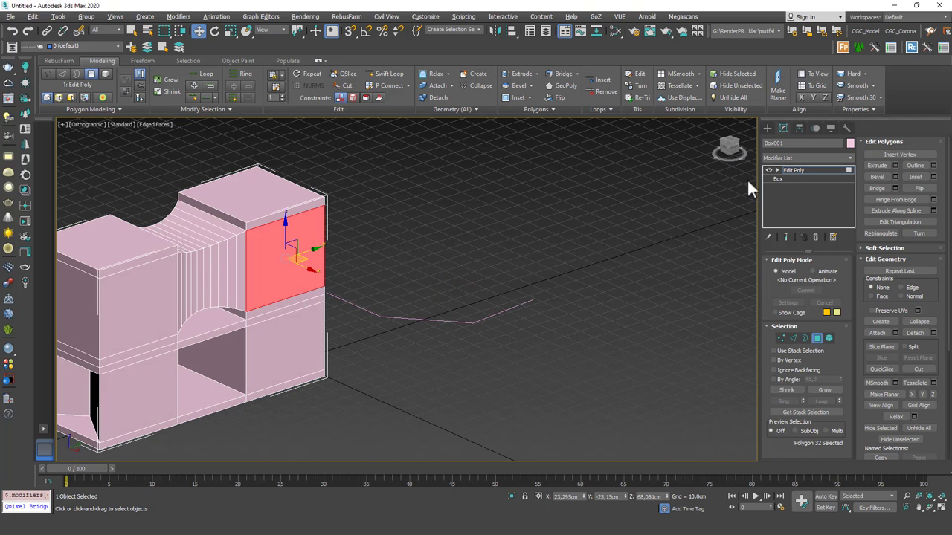
click(934, 210)
click(604, 221)
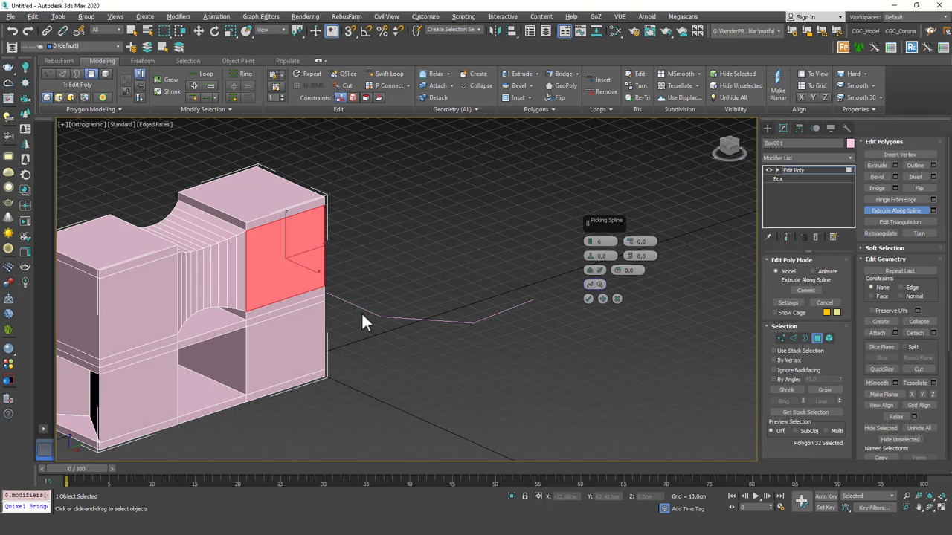
click(363, 312)
alt+middle_drag(363, 312, 389, 215)
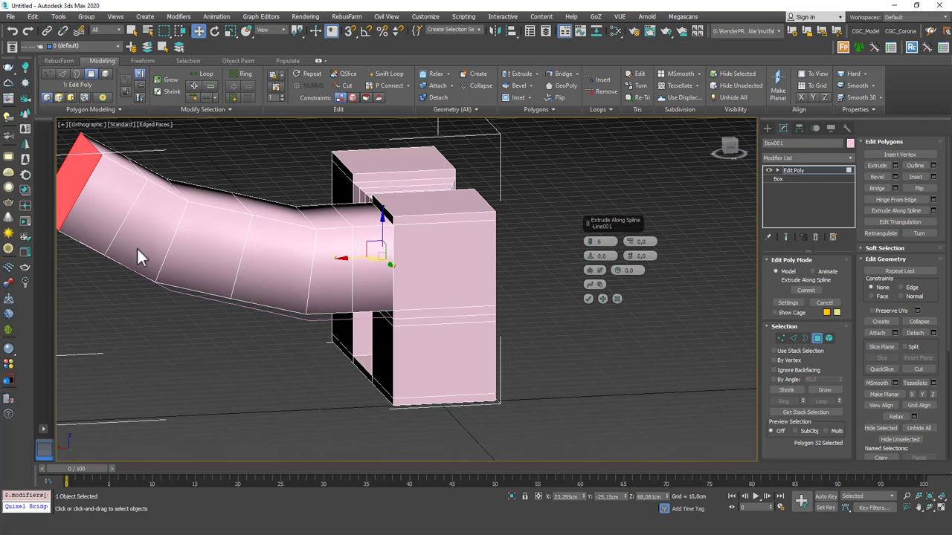
click(617, 298)
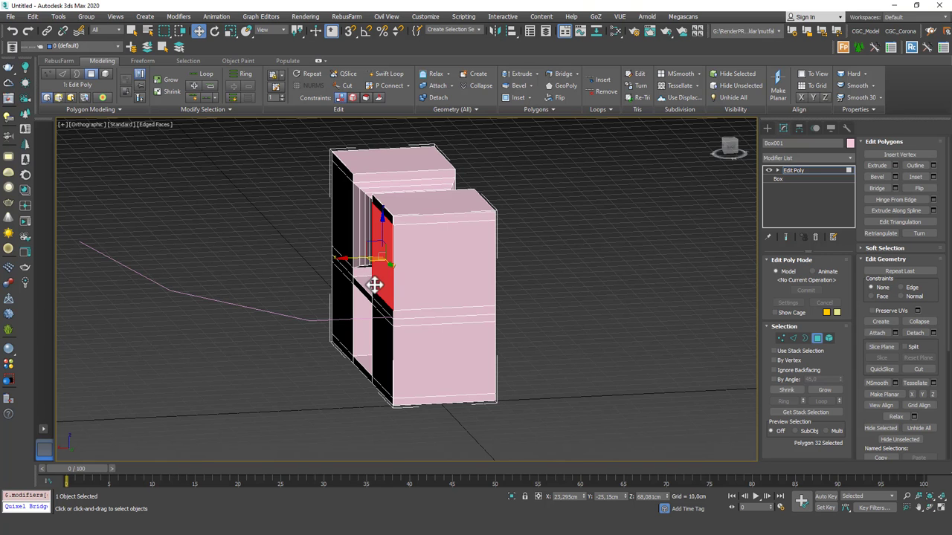
Delete the upper side polygon and extend its open border outward in three sections that follow the line
alt+middle_drag(345, 258, 326, 267)
key(Delete)
key(3)
click(398, 274)
shift+drag(350, 250, 113, 206)
middle_drag(112, 206, 203, 241)
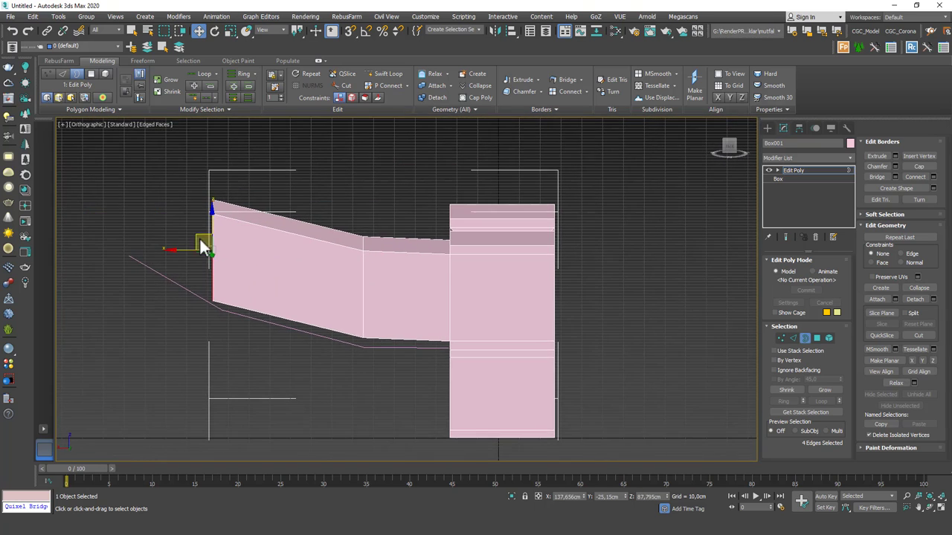
shift+drag(204, 240, 174, 177)
Rotate the edge loop at the arm's outer bend to match the bend's angle
key(e)
key(2)
double_click(212, 245)
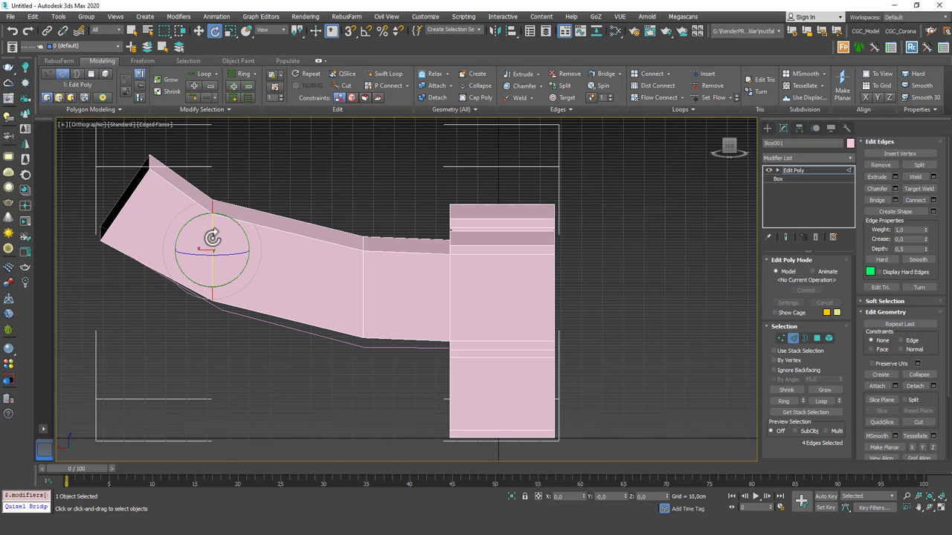
drag(230, 215, 236, 250)
Rotate the edge loop at the arm's bend nearest the box slightly to match the bend's angle
key(w)
double_click(362, 274)
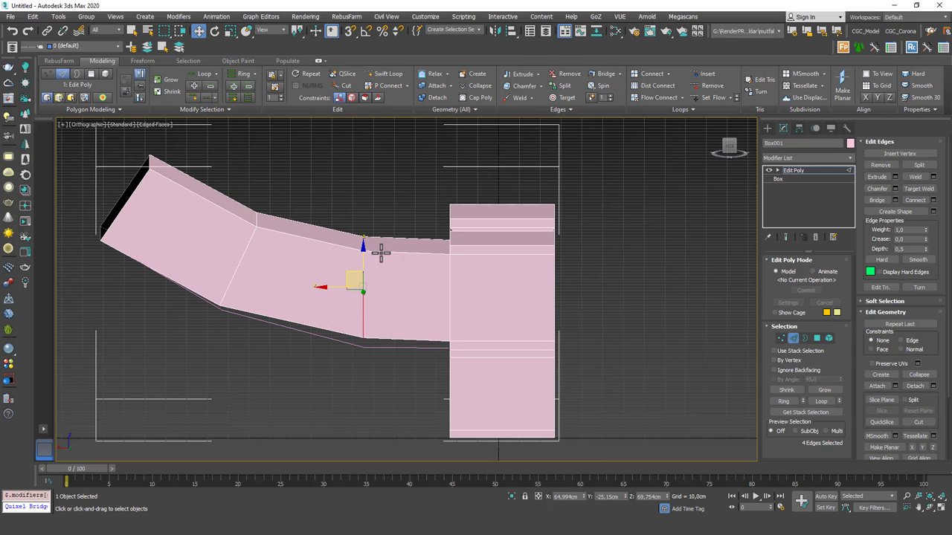
key(e)
drag(377, 251, 361, 282)
key(w)
alt+middle_drag(319, 304, 419, 319)
key(p)
key(F4)
key(z)
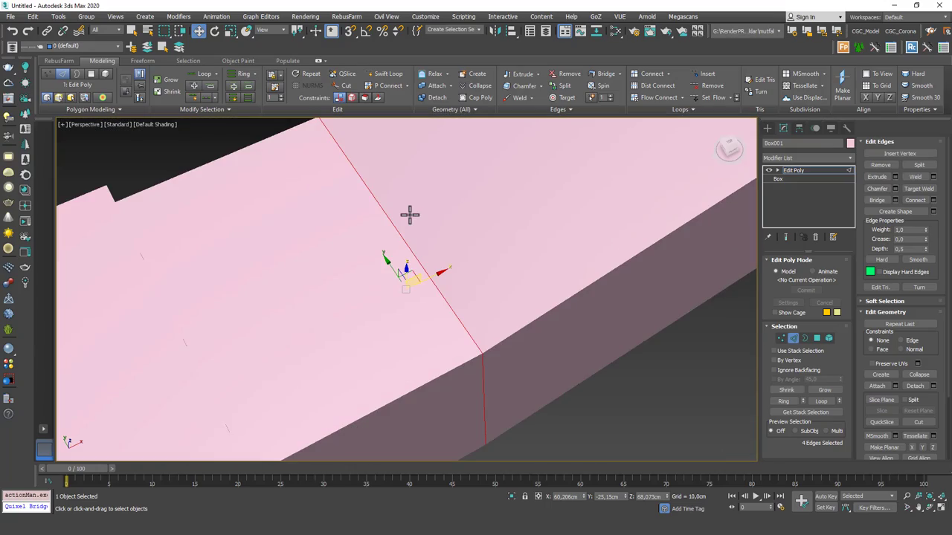
scroll(369, 282, down, 10)
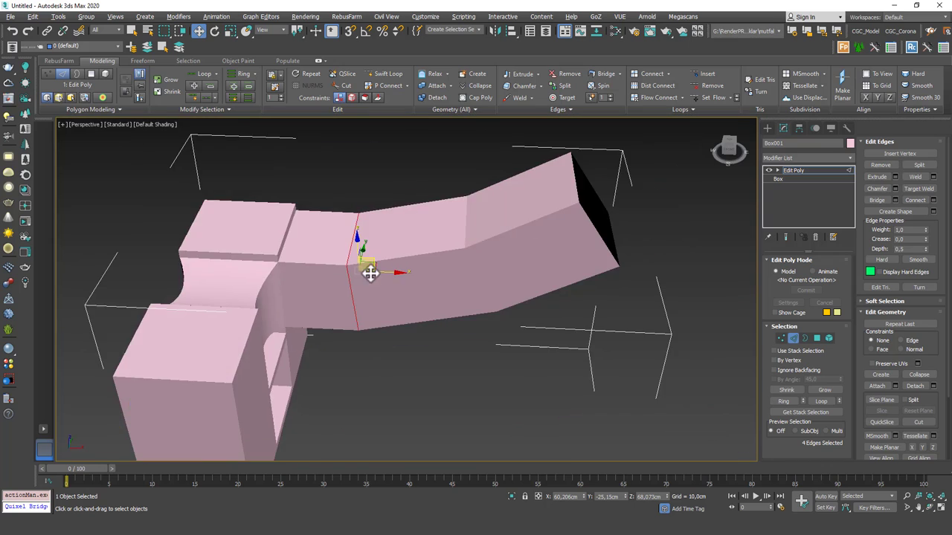
Leave edge editing on the extended box model and delete the whole object from the scene
click(411, 341)
alt+middle_drag(412, 313, 398, 372)
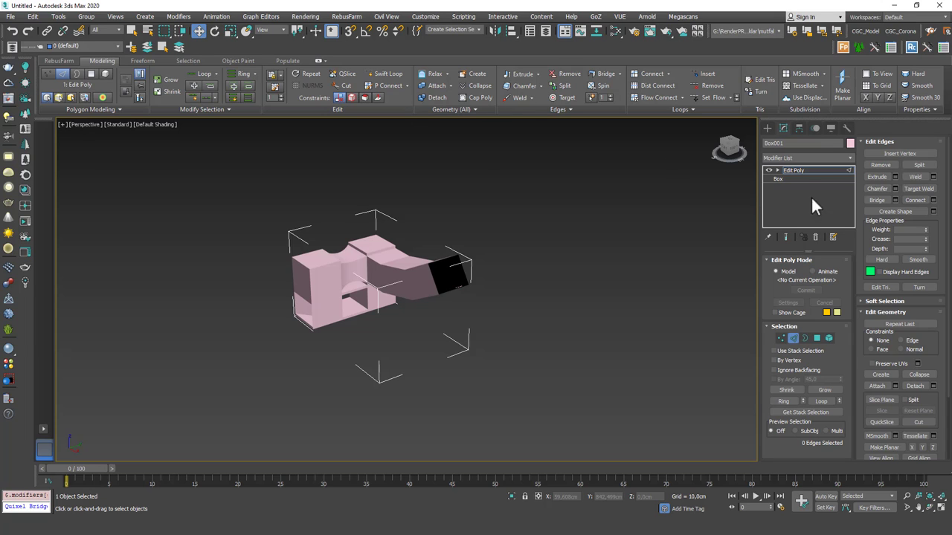
click(800, 170)
key(Delete)
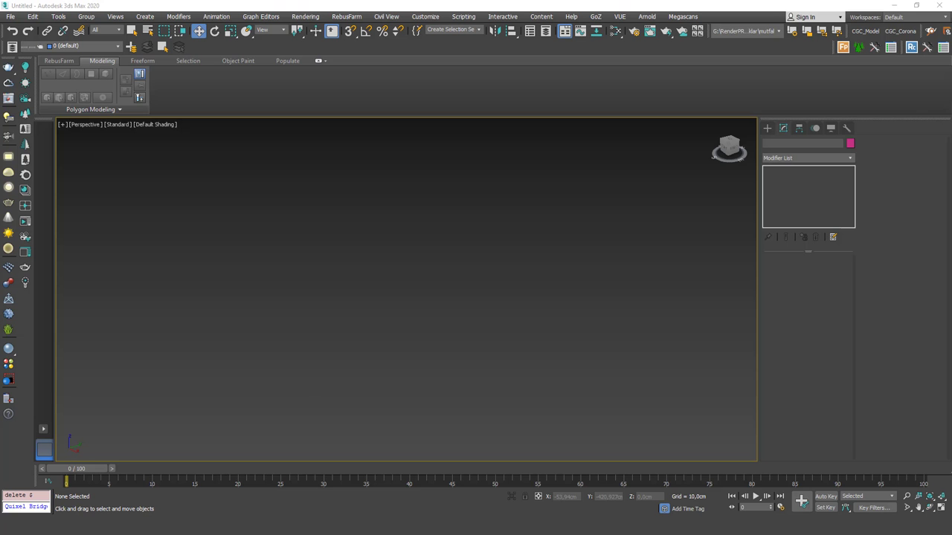
Place the wooden staircase reference photo over the viewport and frame its lowest steps for comparison
right_drag(332, 203, 144, 236)
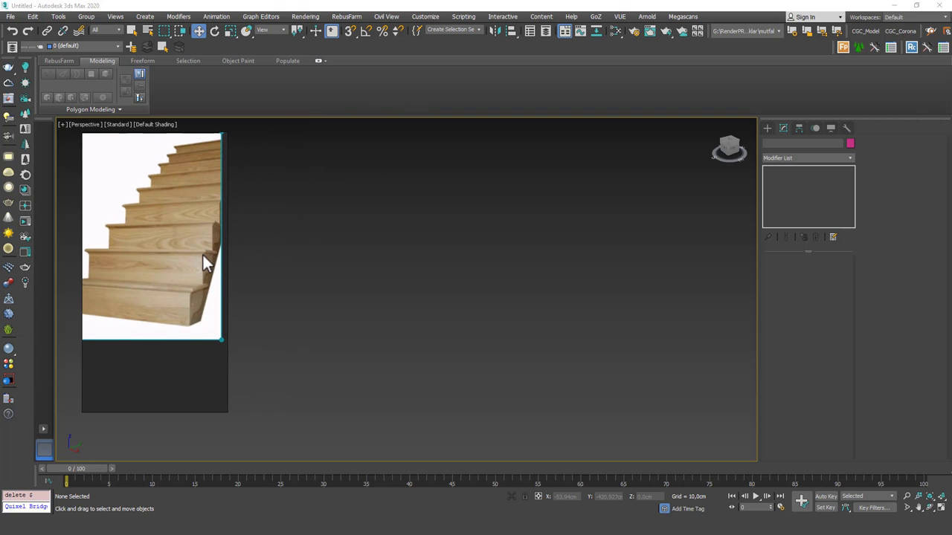
scroll(203, 255, up, 3)
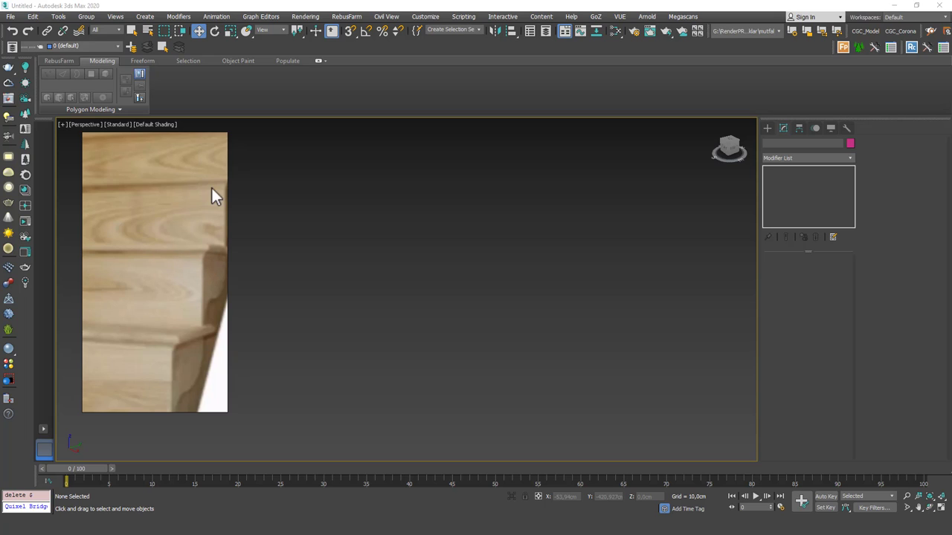
scroll(165, 253, down, 3)
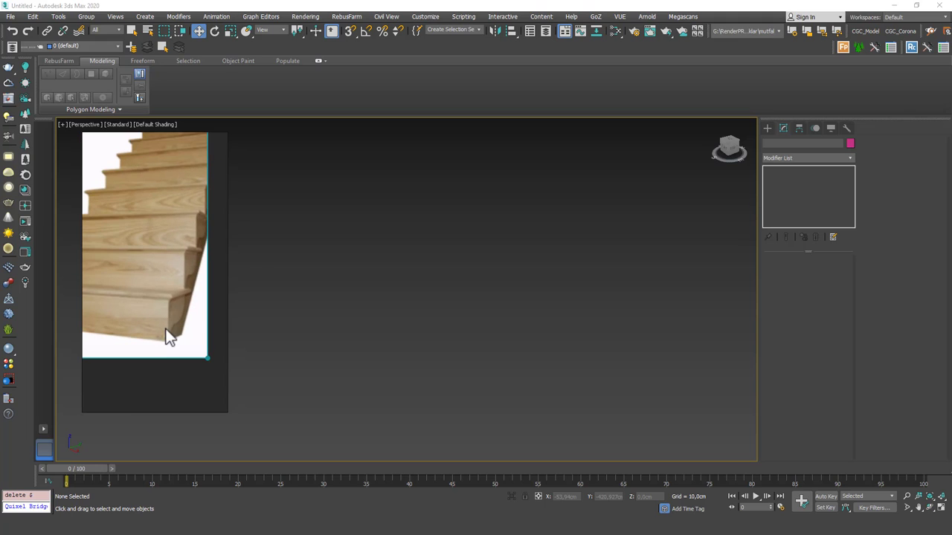
middle_drag(158, 283, 167, 287)
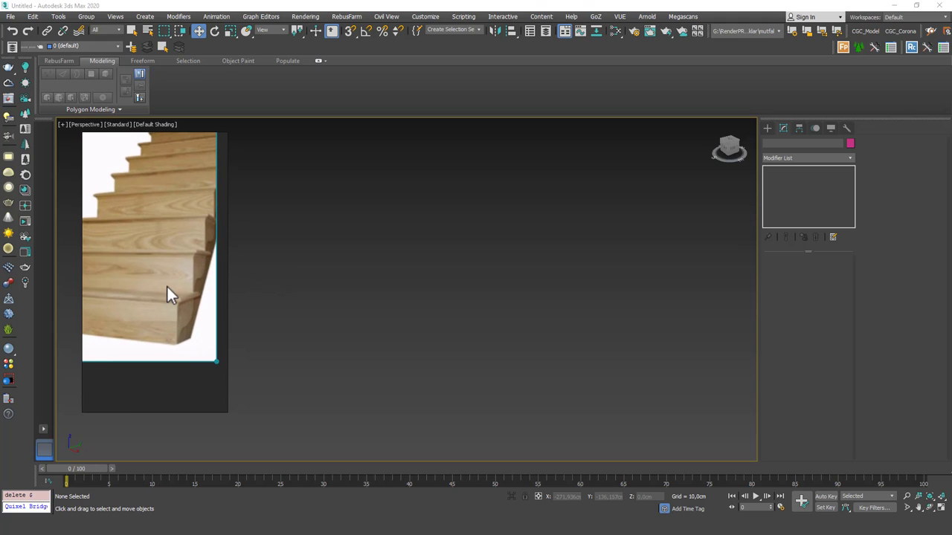
Create a box primitive about 110 cm long, 42.5 cm wide and 28.7 cm high on the grid
click(767, 128)
click(778, 142)
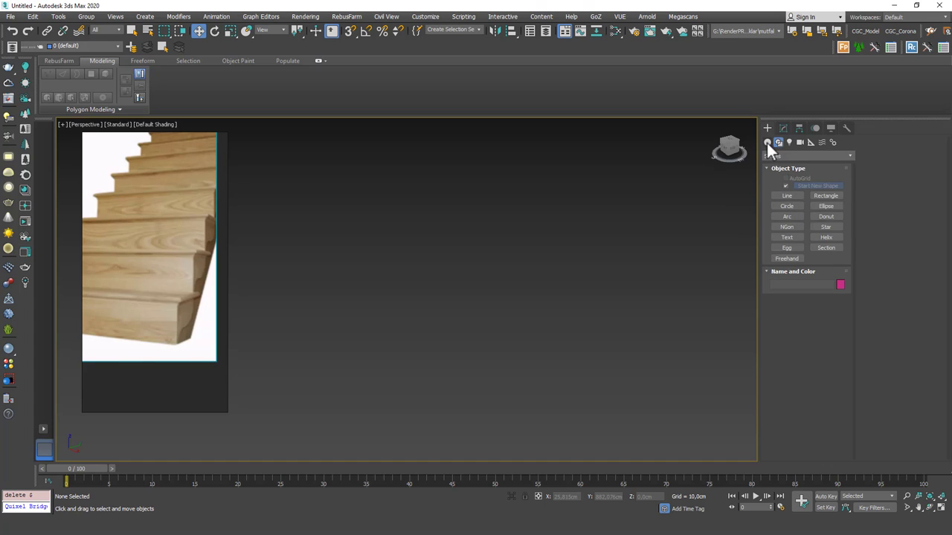
click(768, 142)
click(787, 188)
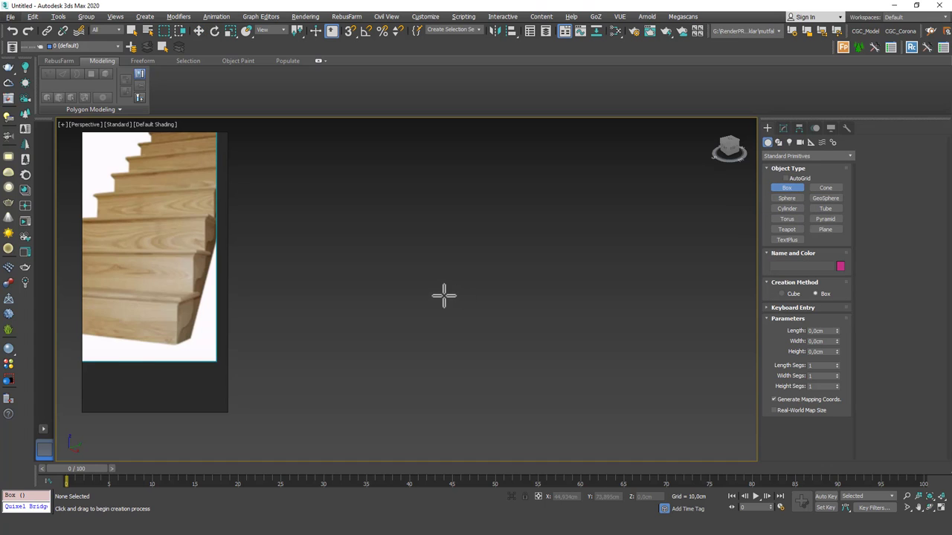
key(alt+g)
middle_drag(463, 221, 444, 242)
key(g)
scroll(438, 276, down, 3)
drag(421, 239, 499, 314)
click(538, 259)
Set the box's length to 120 cm, its width to 32 cm and its height to 18 cm
click(784, 128)
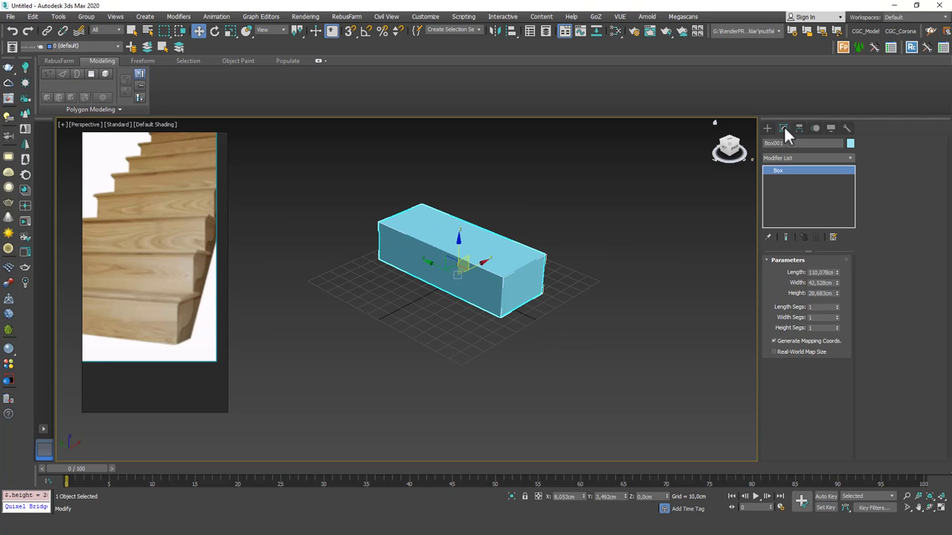
click(820, 273)
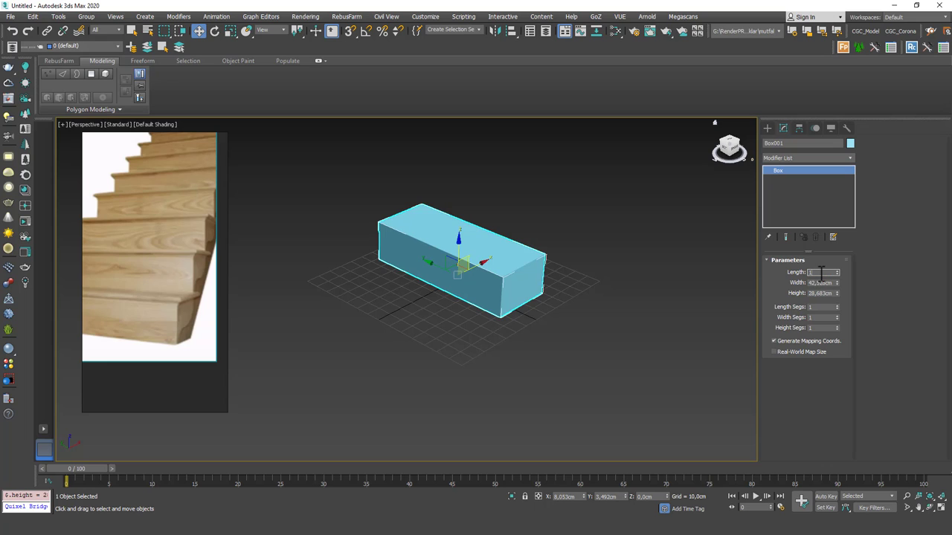
text(120)
key(Return)
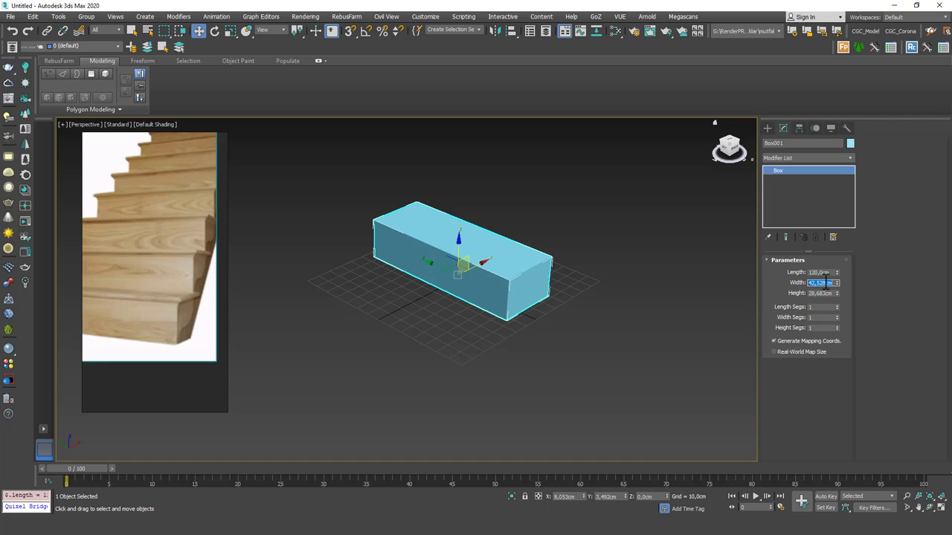
text(32)
key(Return)
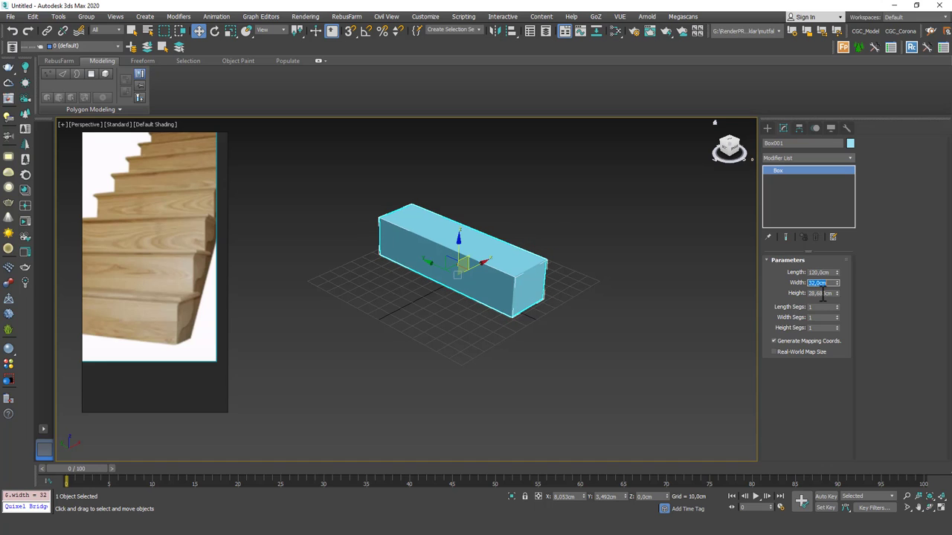
text(18)
key(Return)
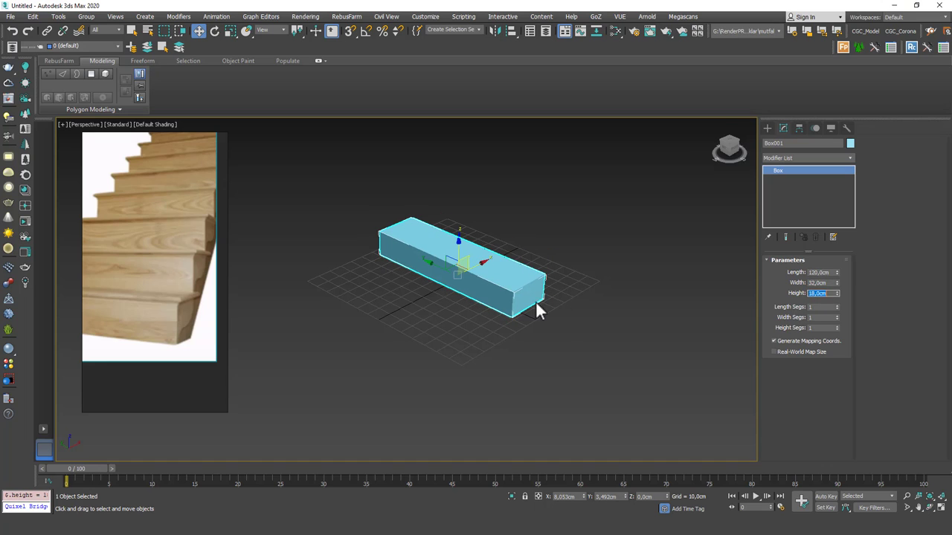
Add an Edit Poly modifier to the resized box
alt+middle_drag(582, 274, 501, 253)
scroll(464, 242, up, 4)
key(ctrl+e)
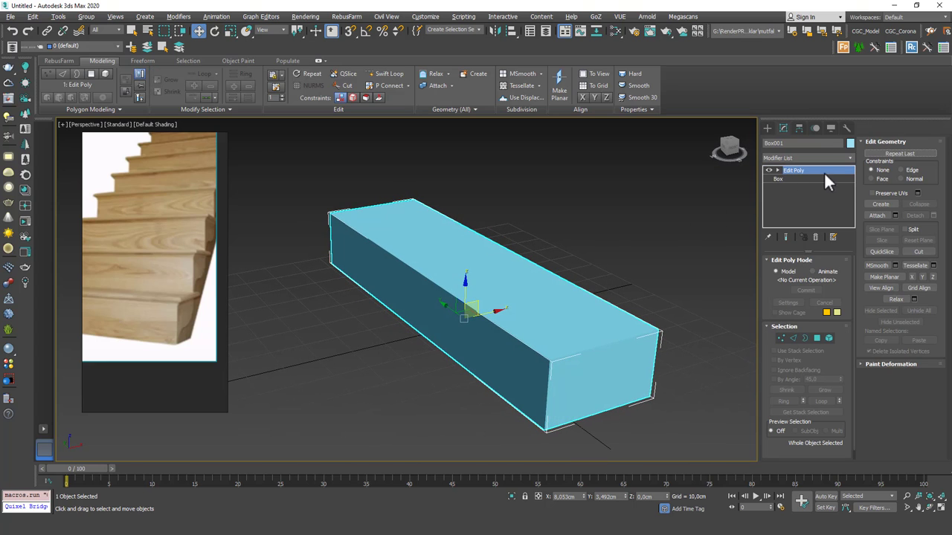
Bevel the box's upper polygon outward with a height of 0.669 cm and an outline of about 1.36 cm
key(4)
click(525, 302)
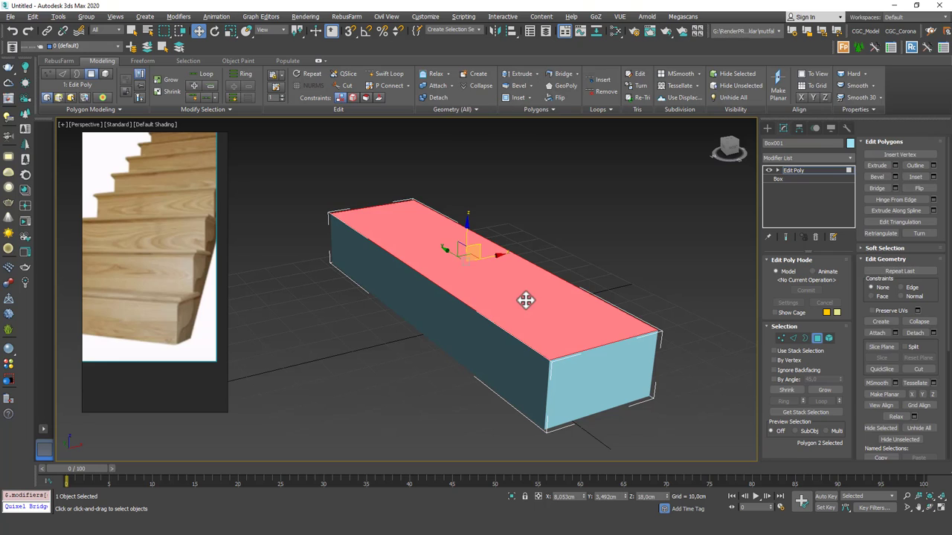
click(895, 165)
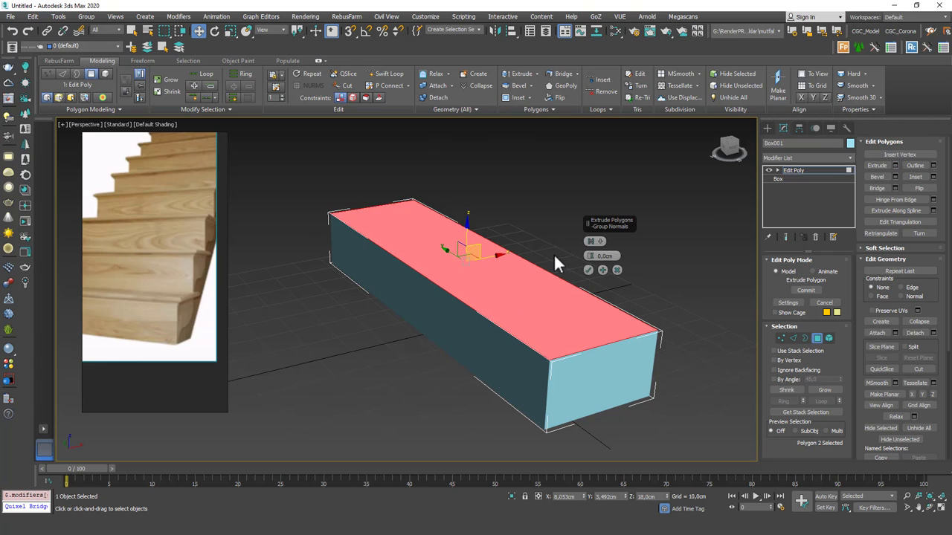
click(617, 270)
click(895, 177)
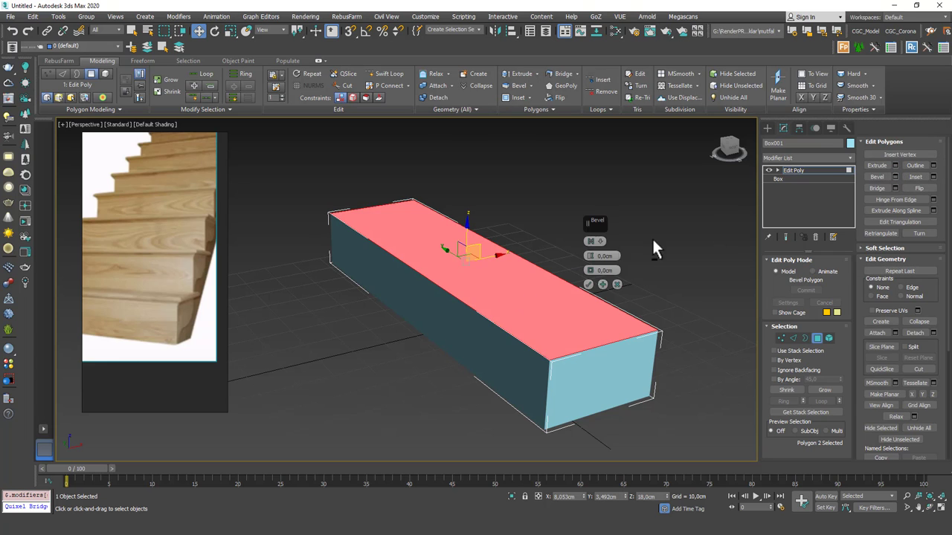
drag(591, 254, 595, 222)
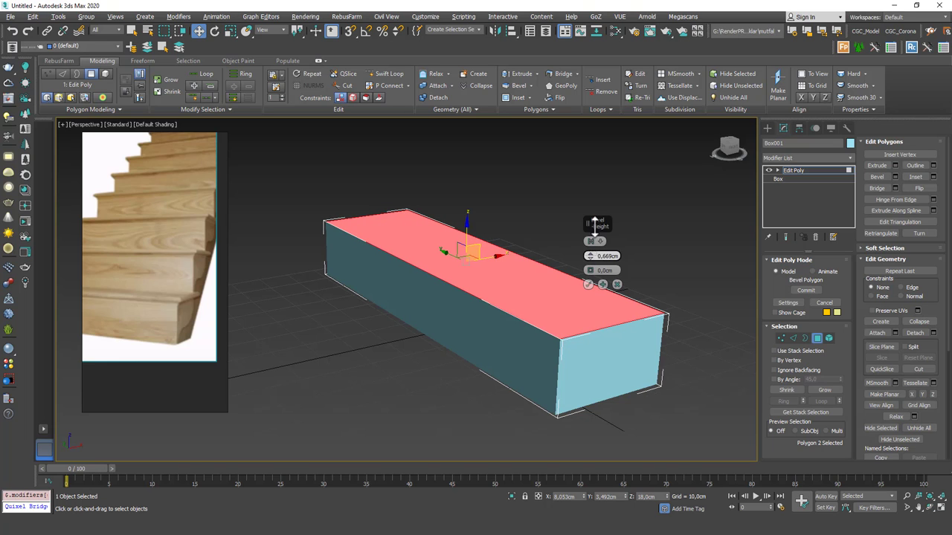
key(F4)
middle_drag(548, 272, 545, 269)
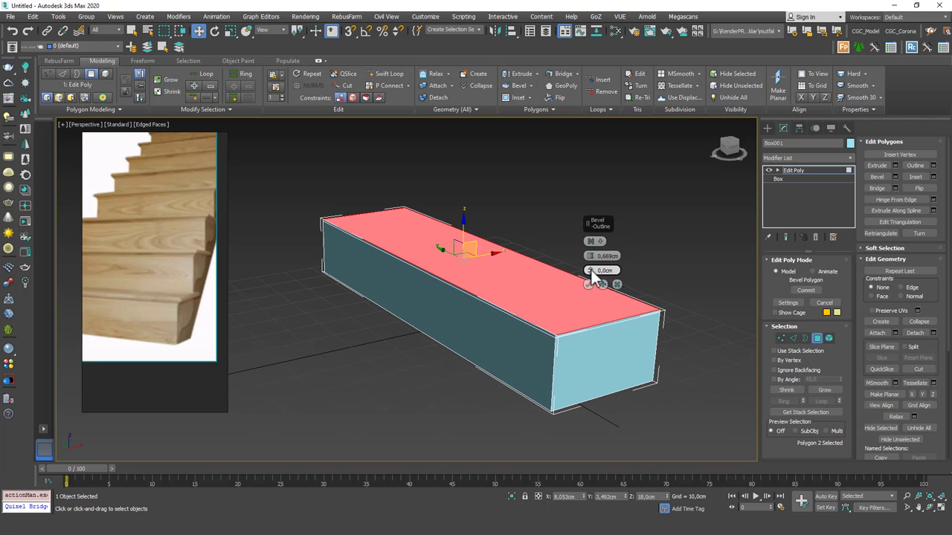
drag(592, 270, 592, 244)
alt+middle_drag(669, 298, 592, 269)
drag(591, 270, 581, 328)
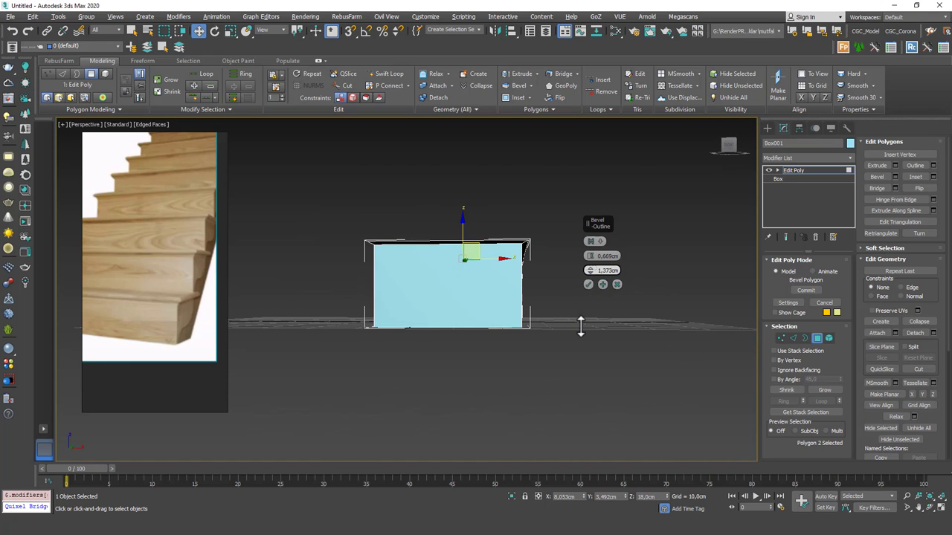
click(603, 284)
Apply a second bevel to the upper polygon with an outline of 0 and a height of 2.3 cm
alt+middle_drag(534, 263, 547, 281)
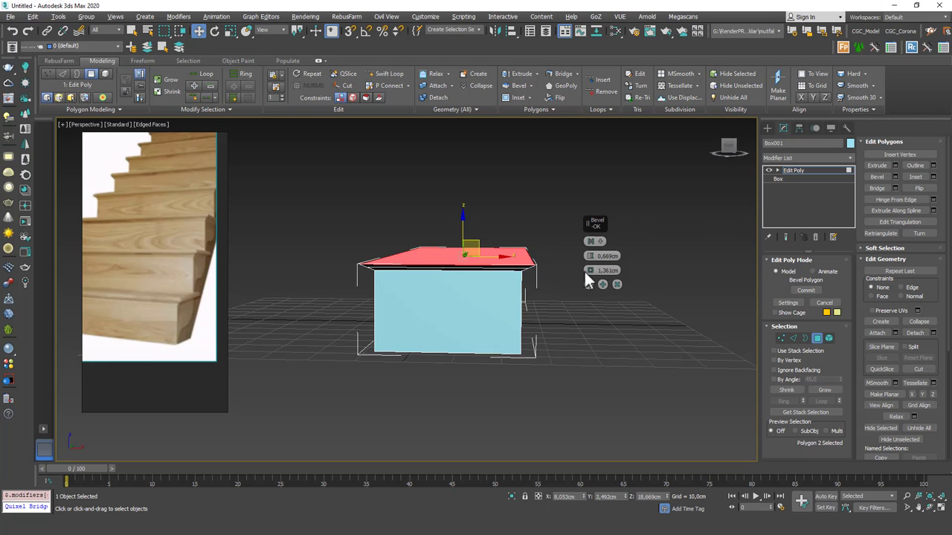
right_click(589, 270)
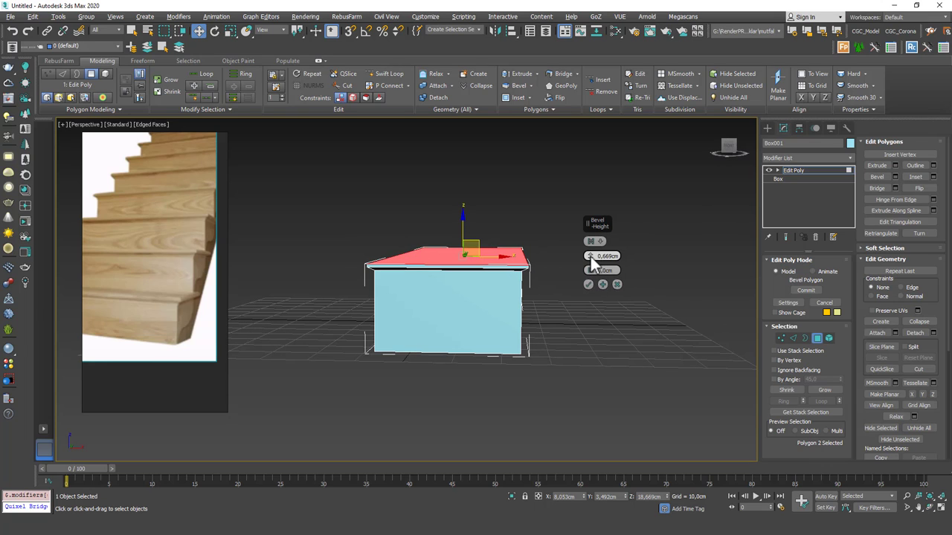
drag(590, 256, 589, 188)
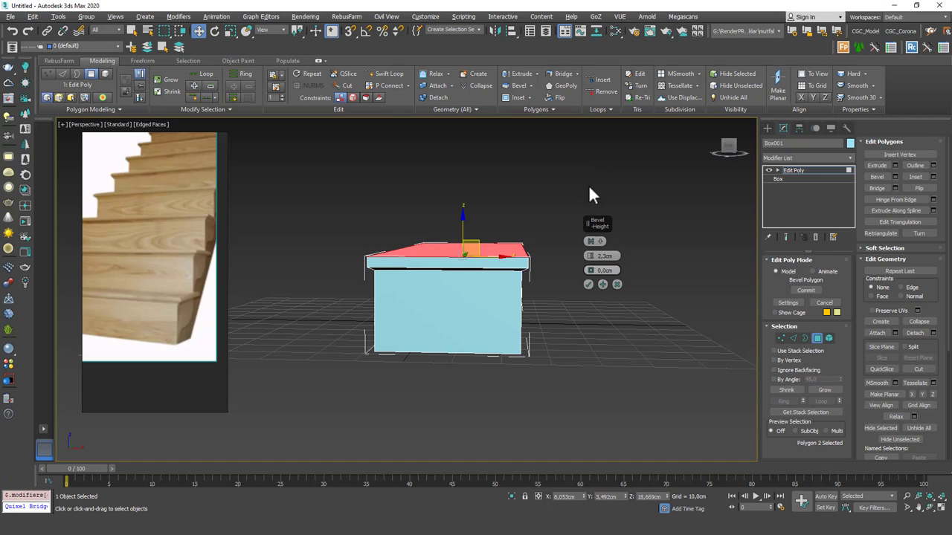
click(603, 285)
Bevel the upper polygon a third time with an inward outline and a slightly smaller height to slope the tread's upper edge
scroll(539, 250, up, 3)
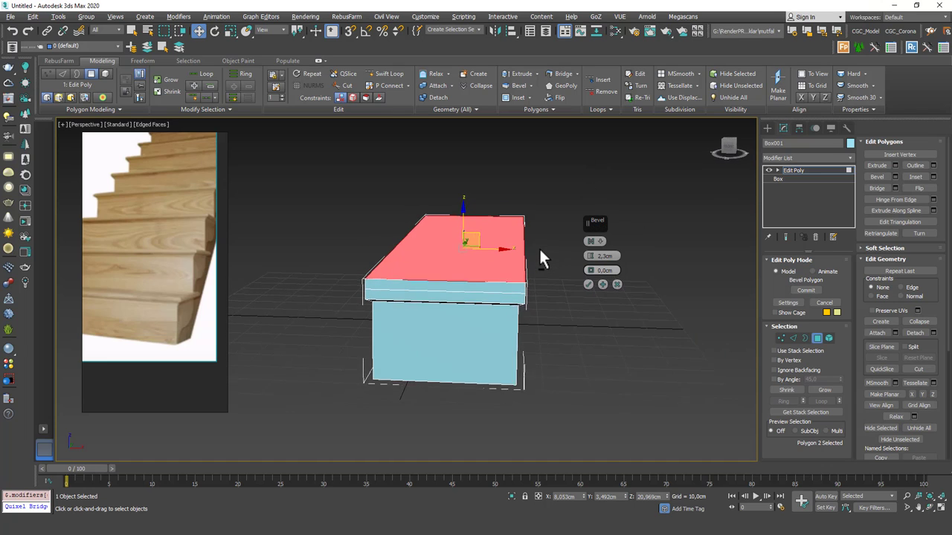
drag(590, 270, 580, 365)
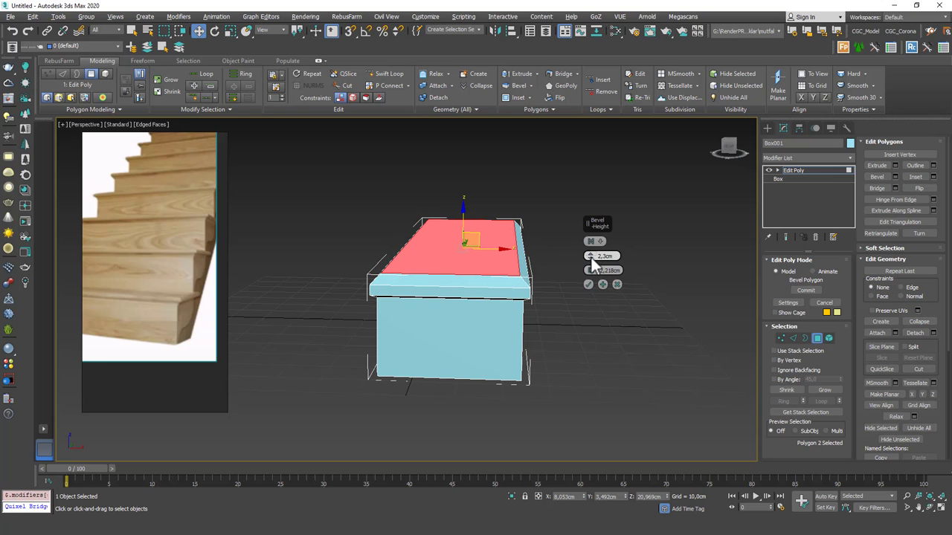
drag(590, 257, 590, 274)
click(588, 284)
alt+middle_drag(580, 301, 556, 312)
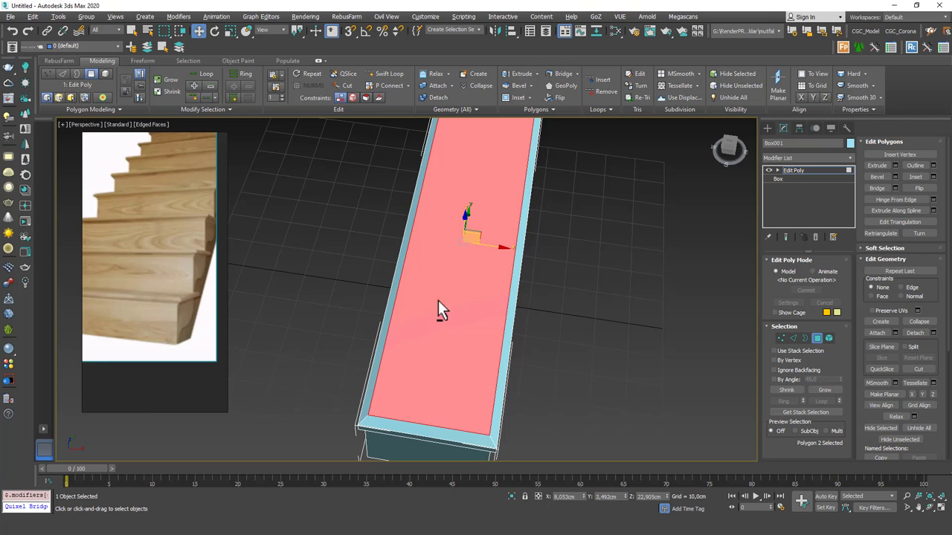
Select the polygons along one long side of the step and scale them flat along the X axis
scroll(447, 309, down, 5)
alt+middle_drag(467, 318, 476, 340)
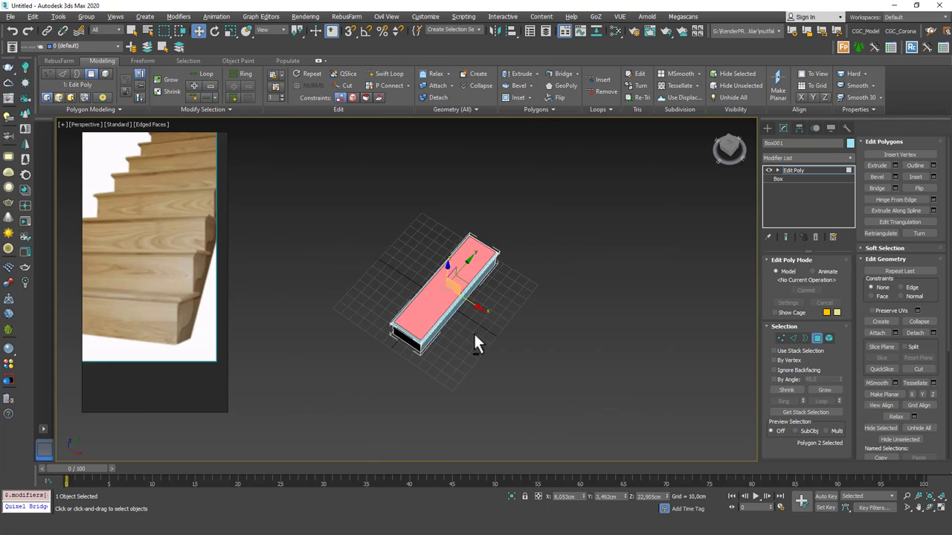
scroll(457, 330, up, 4)
key(4)
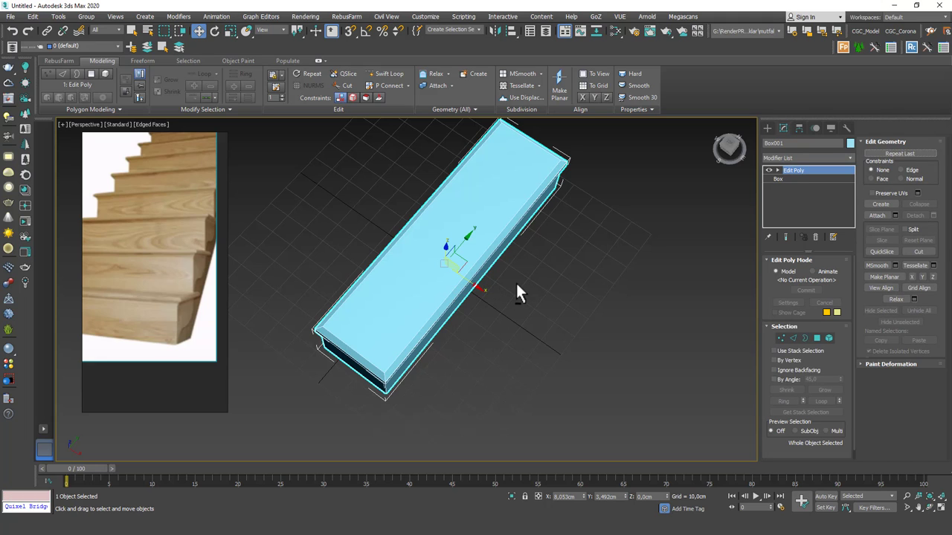
key(4)
alt+middle_drag(515, 281, 547, 236)
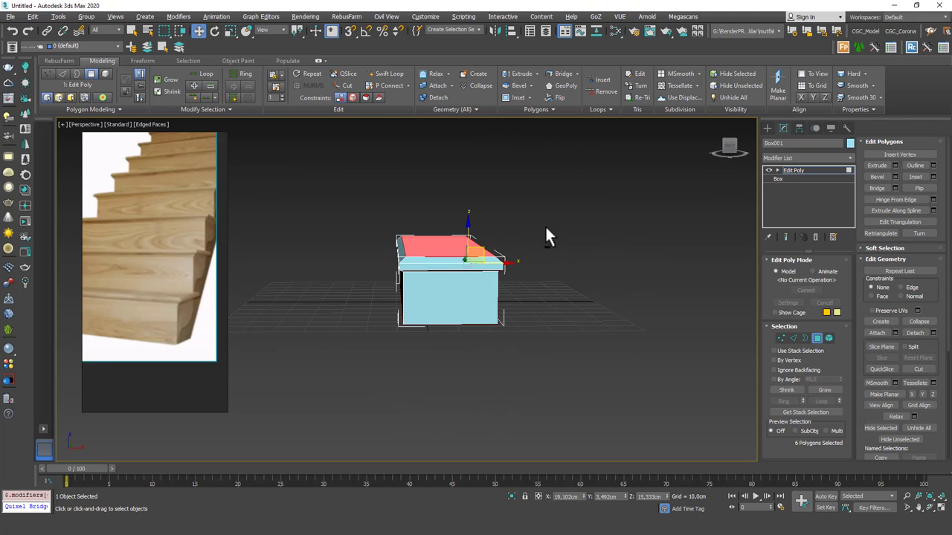
alt+middle_drag(417, 255, 502, 293)
key(r)
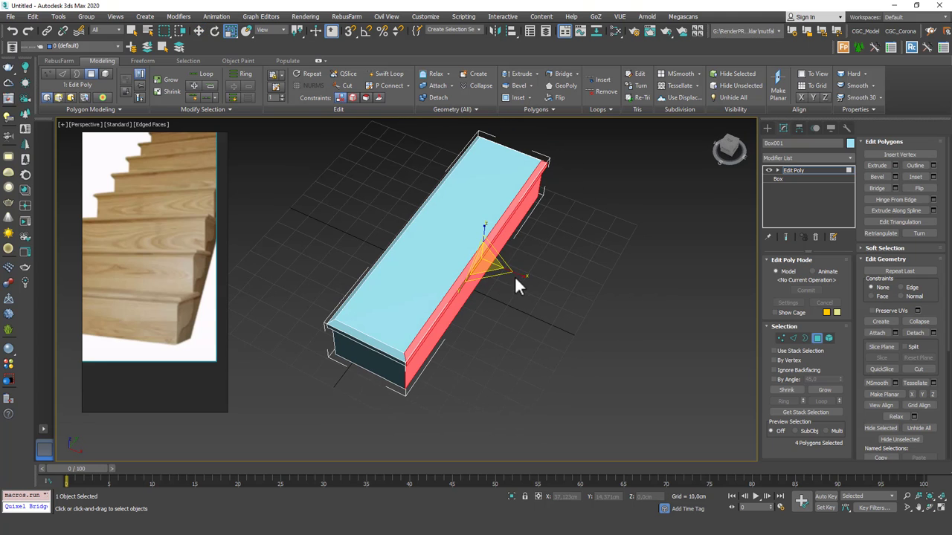
drag(525, 276, 459, 260)
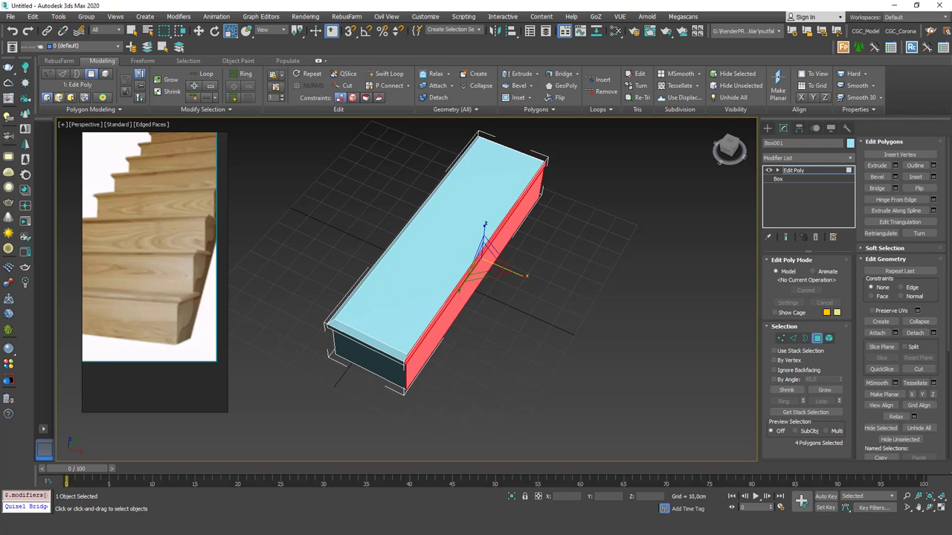
Compare the flattened side of the step with the staircase reference photo and leave polygon editing
alt+middle_drag(572, 298, 566, 255)
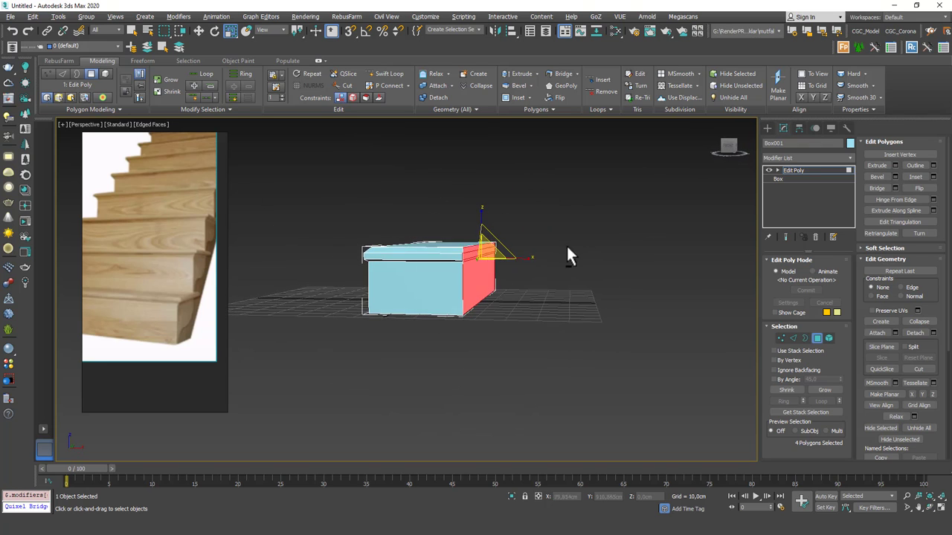
scroll(505, 250, up, 5)
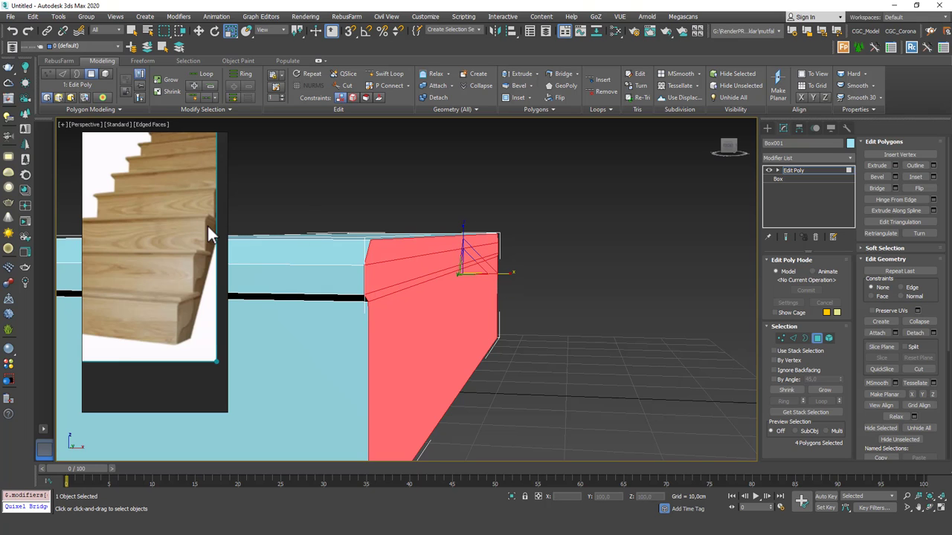
scroll(456, 265, down, 10)
scroll(456, 265, up, 8)
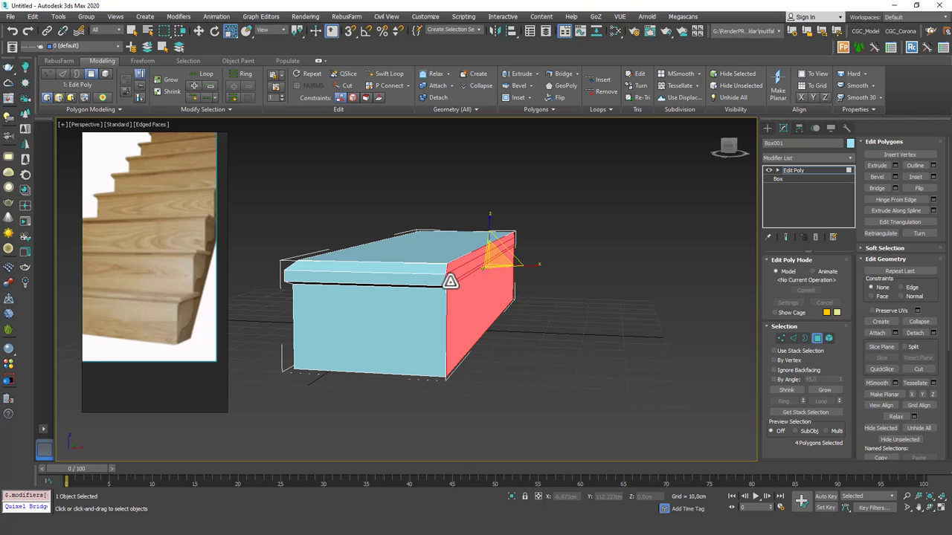
click(821, 171)
alt+middle_drag(365, 276, 374, 276)
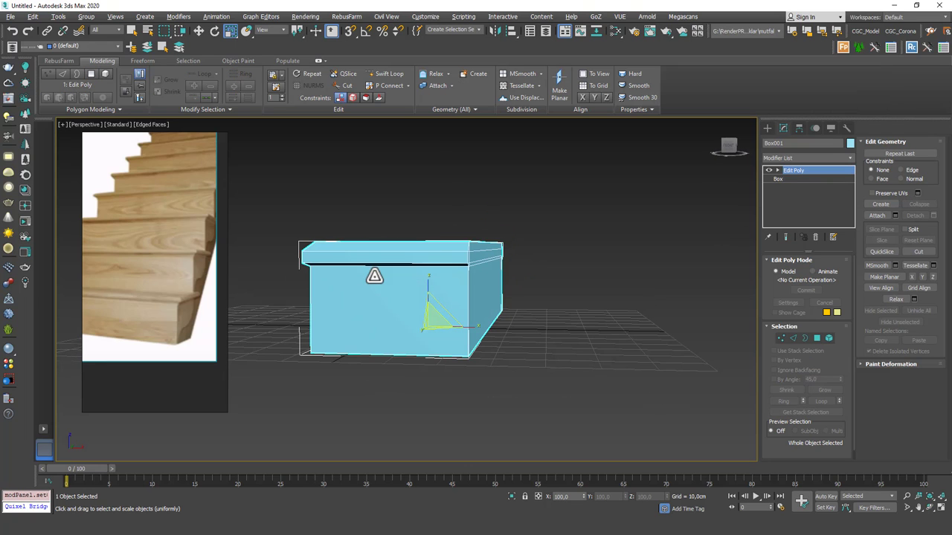
Turn on vertex snapping and activate the Move tool for the stair step
key(s)
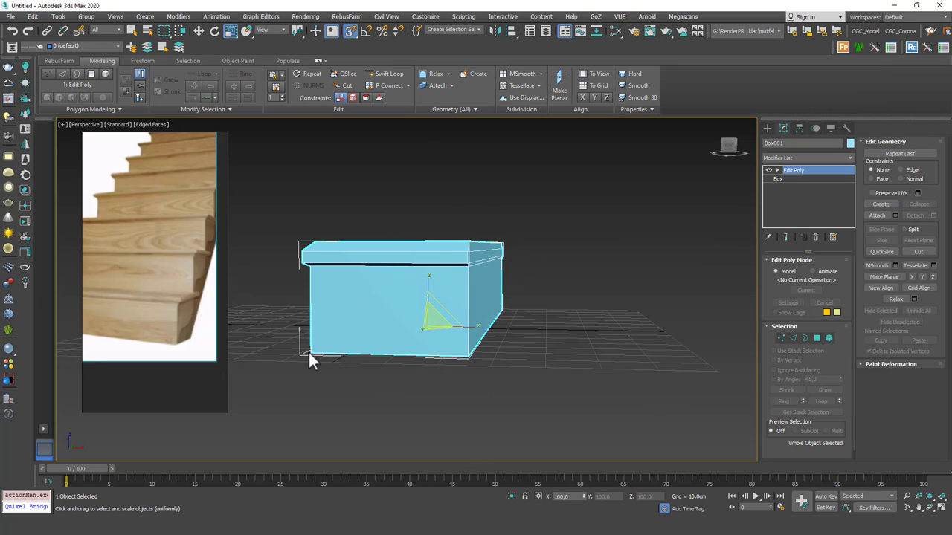
alt+middle_drag(340, 348, 320, 352)
key(w)
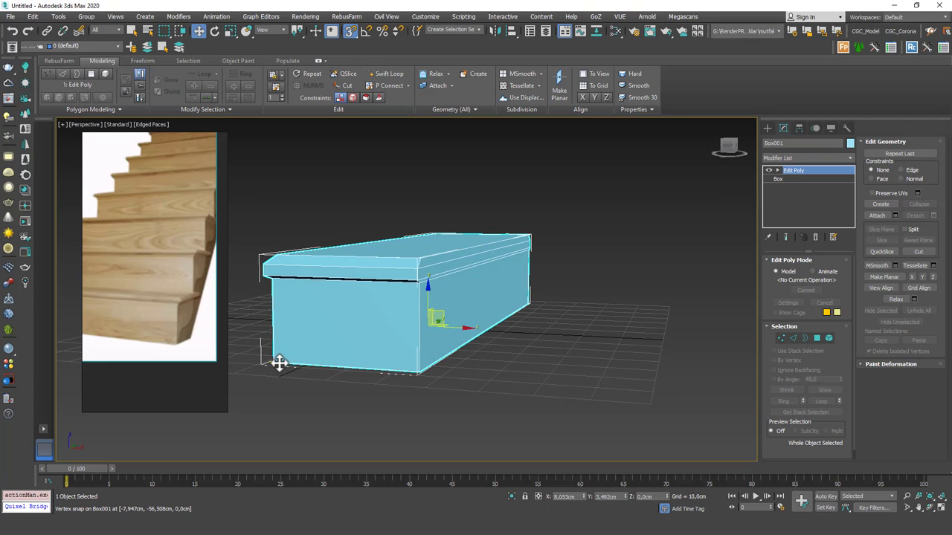
Try cloning the step into 11 copies, snapping its lower front corner to the back of its upper tread, and undo the cloning
mouse_move(277, 362)
shift+mouse_down()
mouse_move(392, 293)
mouse_move(424, 288)
shift+mouse_up()
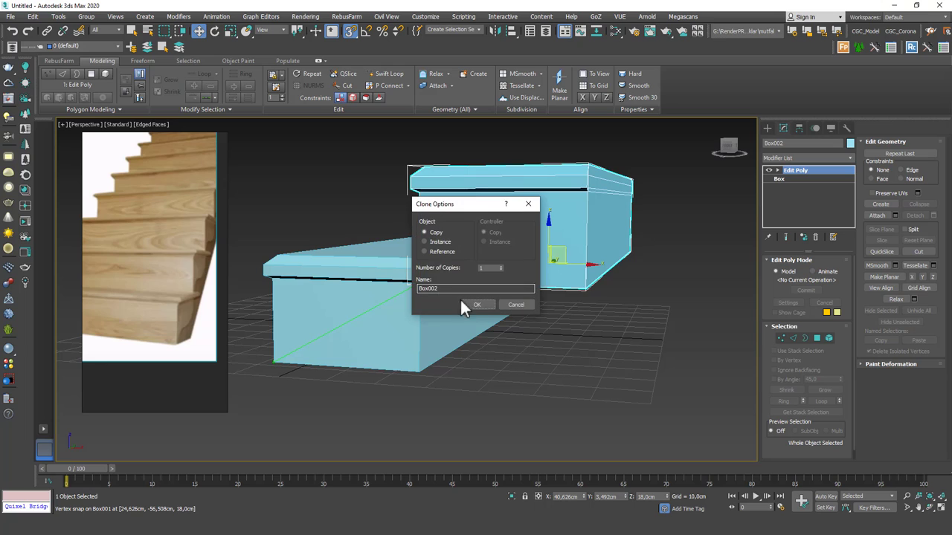
drag(446, 203, 653, 194)
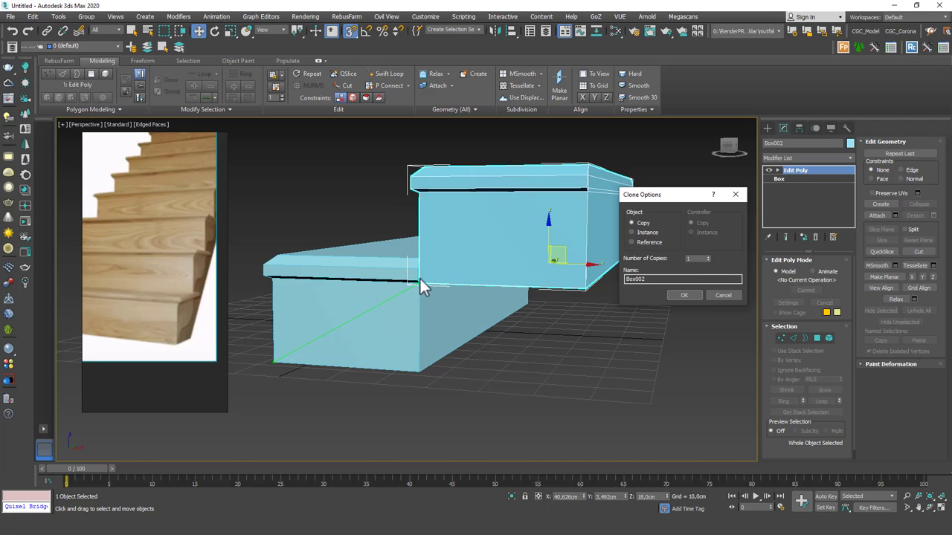
click(684, 296)
scroll(485, 325, down, 5)
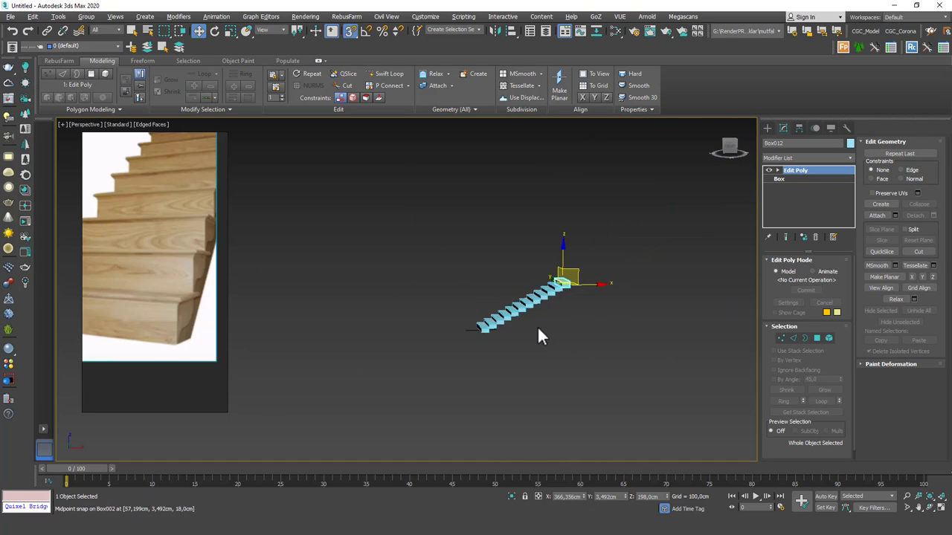
scroll(537, 326, up, 6)
mouse_move(554, 340)
middle_down()
mouse_move(550, 323)
mouse_move(527, 335)
mouse_move(416, 319)
middle_up()
scroll(554, 325, up, 3)
scroll(547, 330, down, 3)
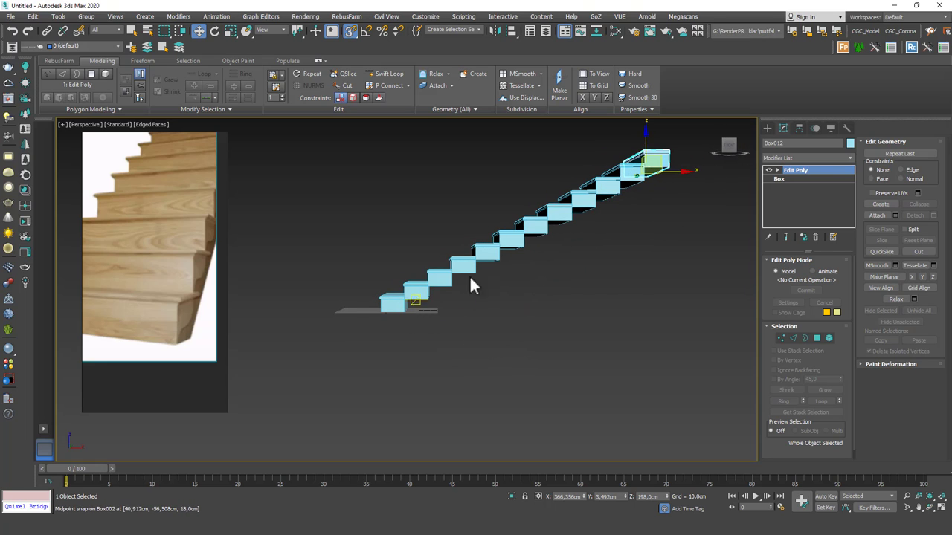
key(shift+z)
key(ctrl+z)
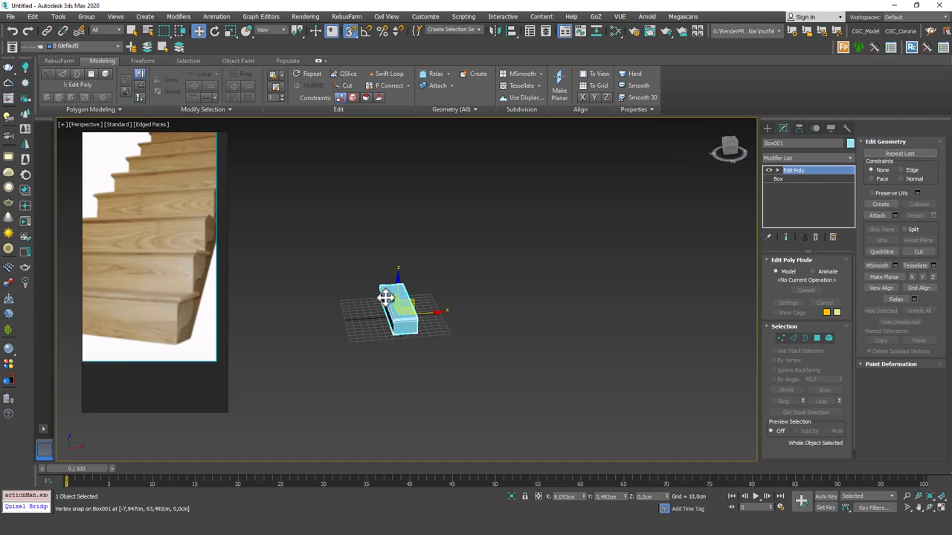
Try placing a single copy of the step at the back of the original's upper tread with vertex snapping, and undo each trial copy
alt+middle_drag(410, 311, 369, 346)
scroll(380, 325, up, 5)
shift+drag(366, 336, 515, 270)
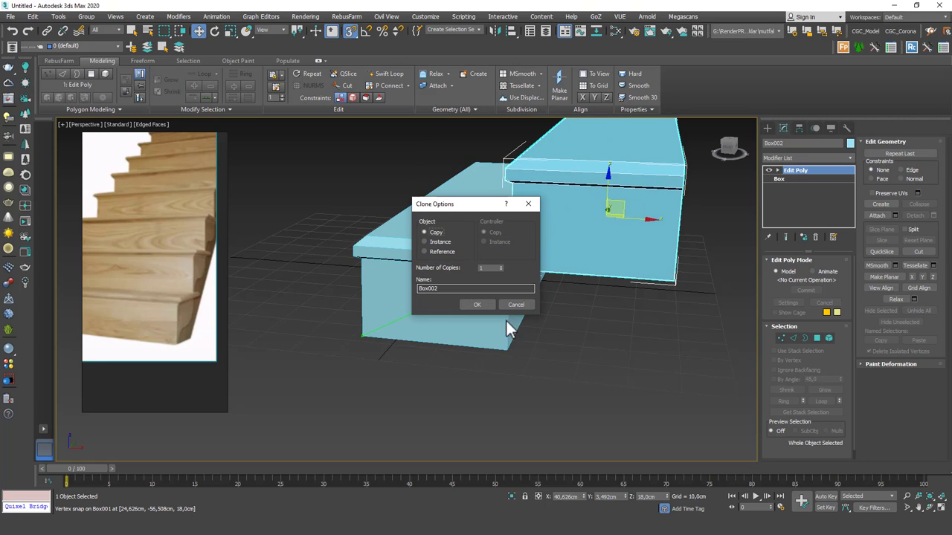
click(477, 304)
scroll(446, 308, down, 5)
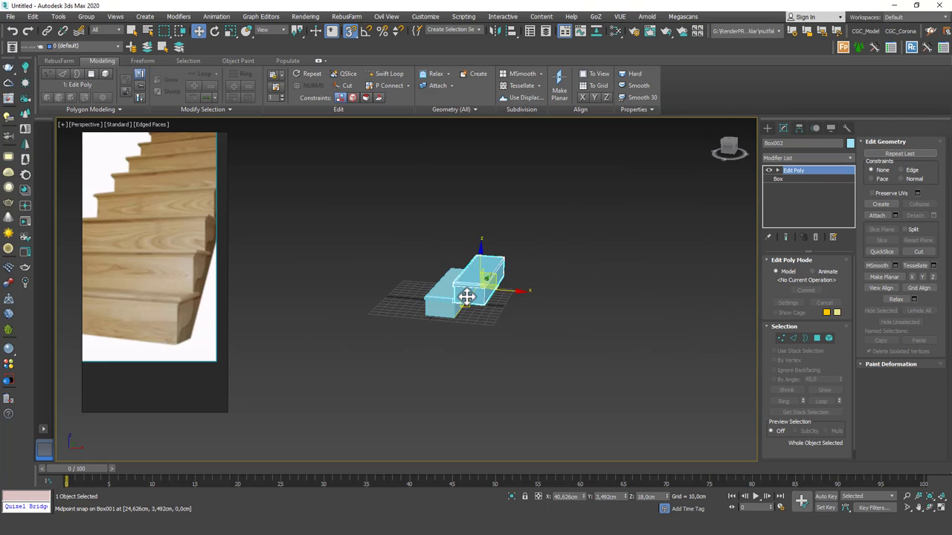
scroll(466, 298, up, 4)
key(ctrl+z)
scroll(411, 335, up, 2)
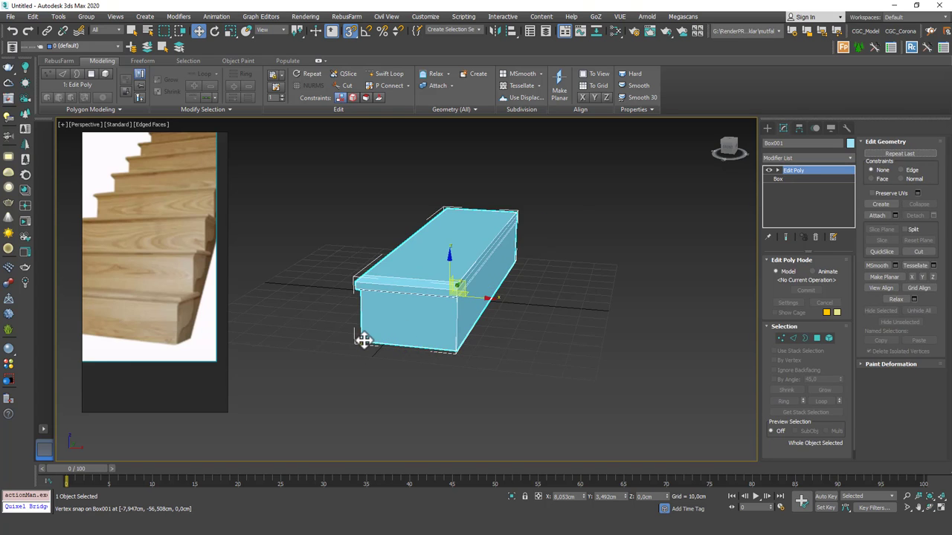
mouse_move(364, 340)
shift+mouse_down()
mouse_move(465, 304)
mouse_move(506, 272)
shift+mouse_up()
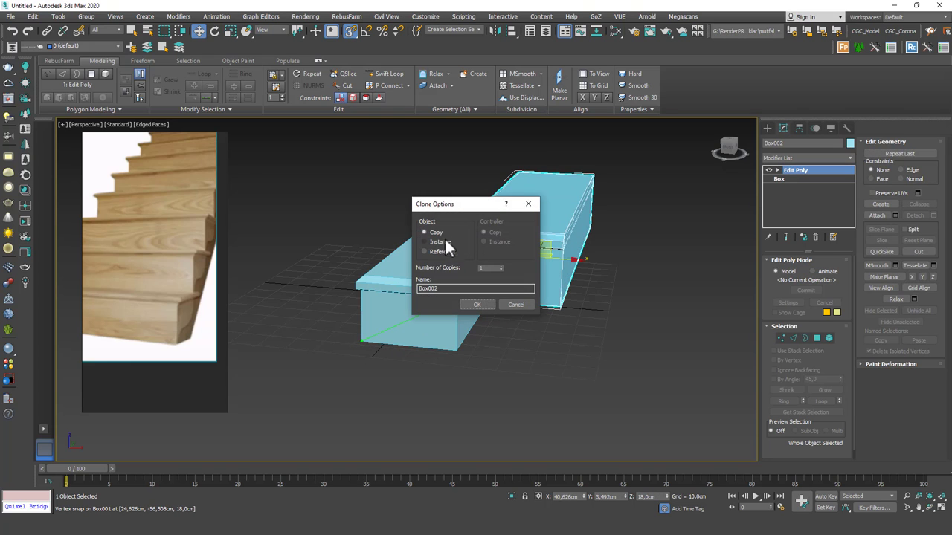
click(476, 304)
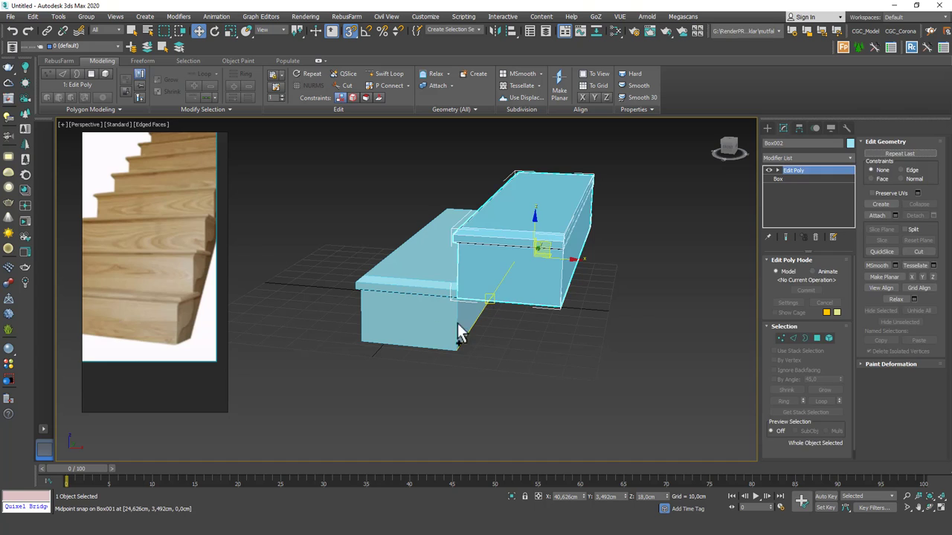
key(ctrl+z)
Clone the step into 11 ascending copies, each snapped by its lower front corner to the rear of the tread below
shift+drag(364, 339, 459, 301)
click(477, 304)
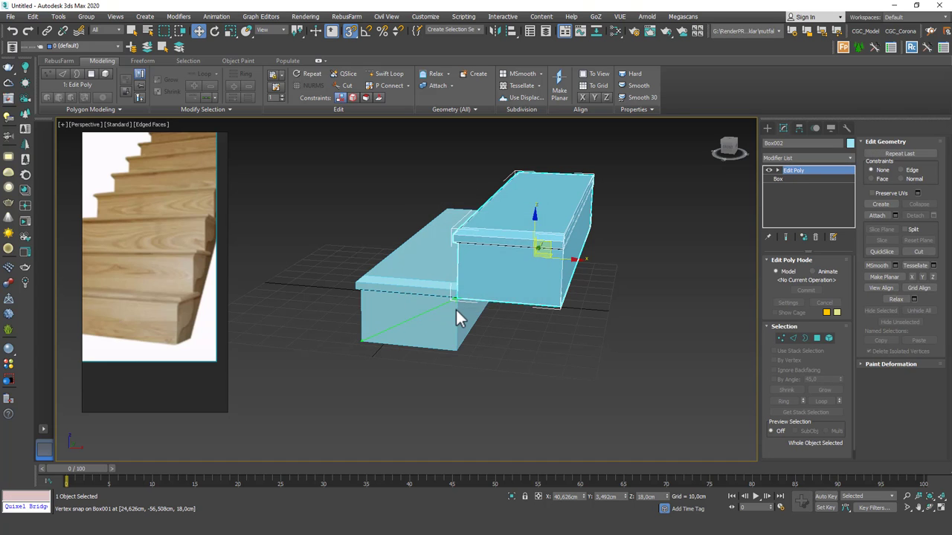
scroll(456, 305, down, 3)
scroll(533, 316, up, 5)
scroll(557, 327, down, 3)
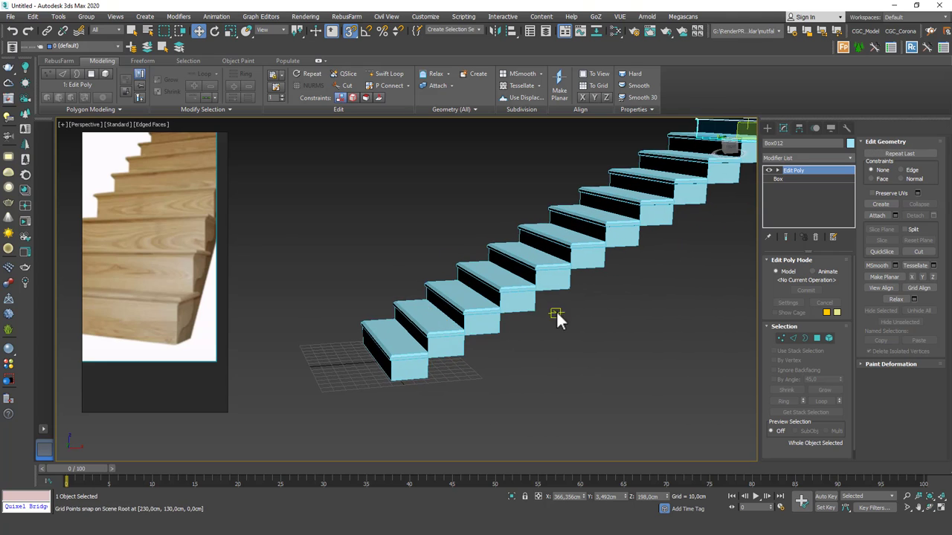
Attach Box001 through Box011 to the uppermost step to form one staircase object
click(895, 215)
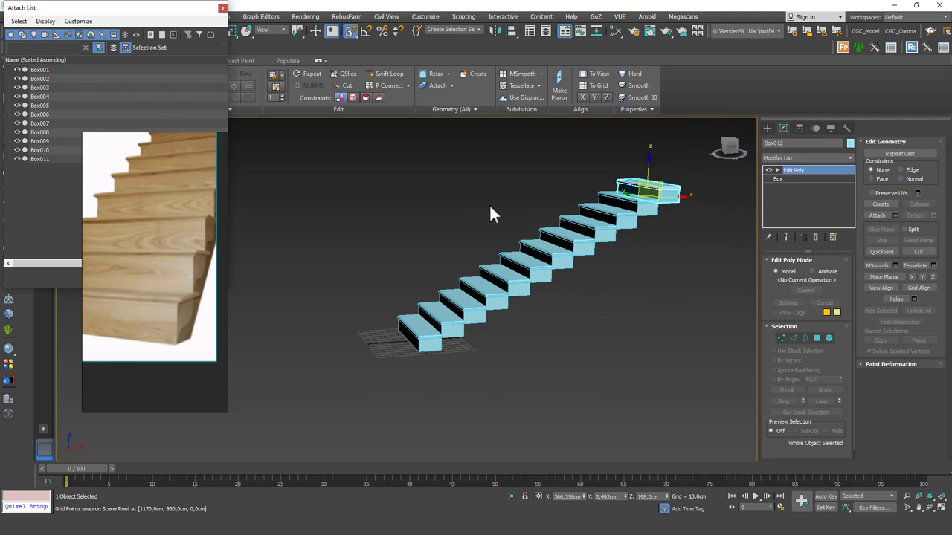
click(59, 70)
shift+click(42, 159)
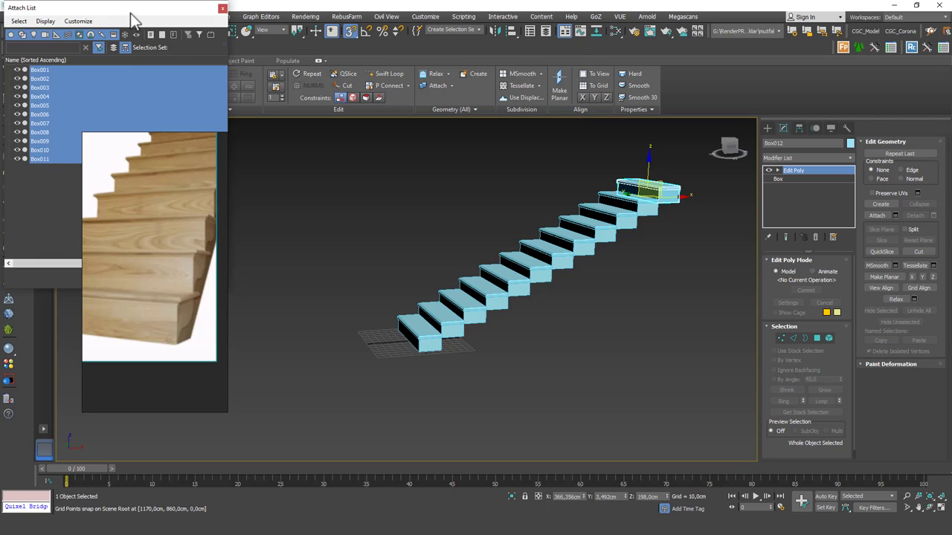
drag(131, 13, 485, 45)
click(516, 308)
Select the lower rear vertices of all twelve steps in the front view with snapping turned off
key(f)
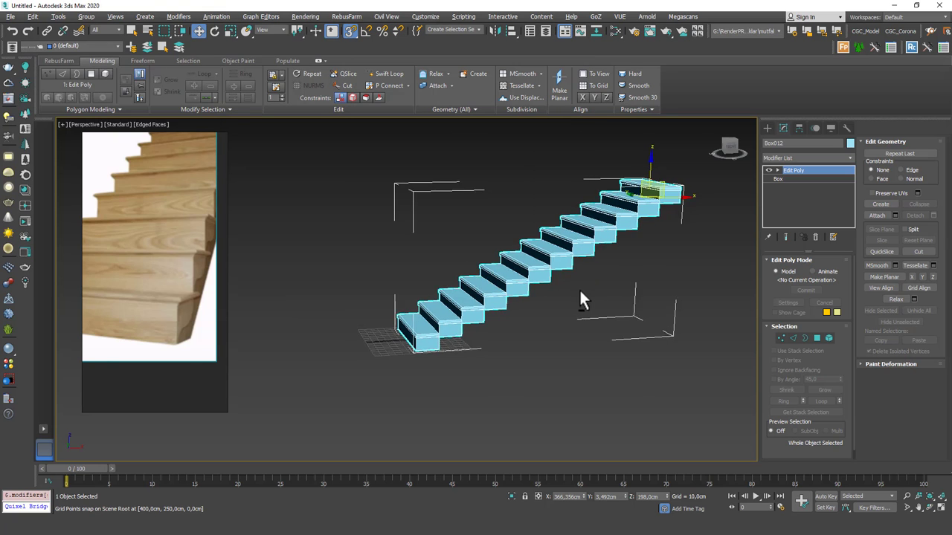
scroll(547, 285, down, 4)
key(1)
middle_drag(585, 280, 617, 262)
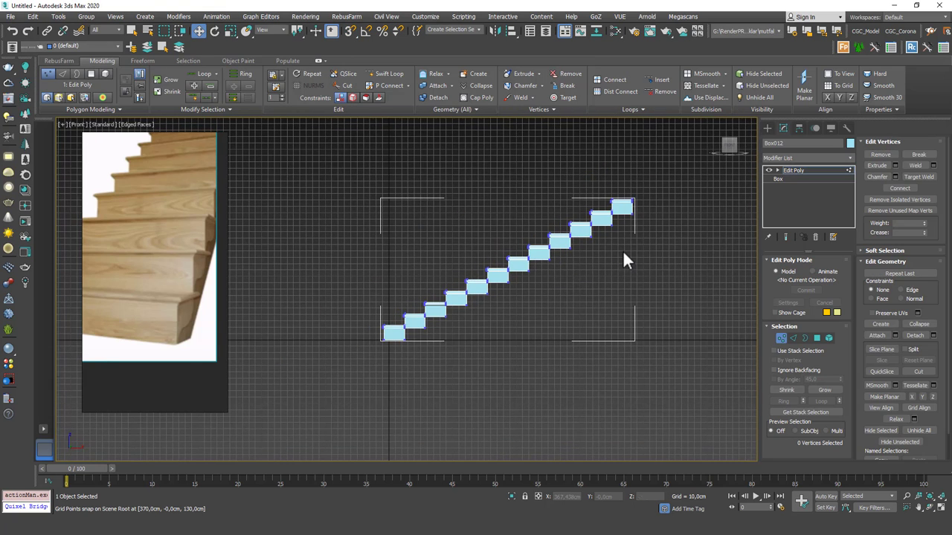
scroll(623, 250, up, 2)
key(s)
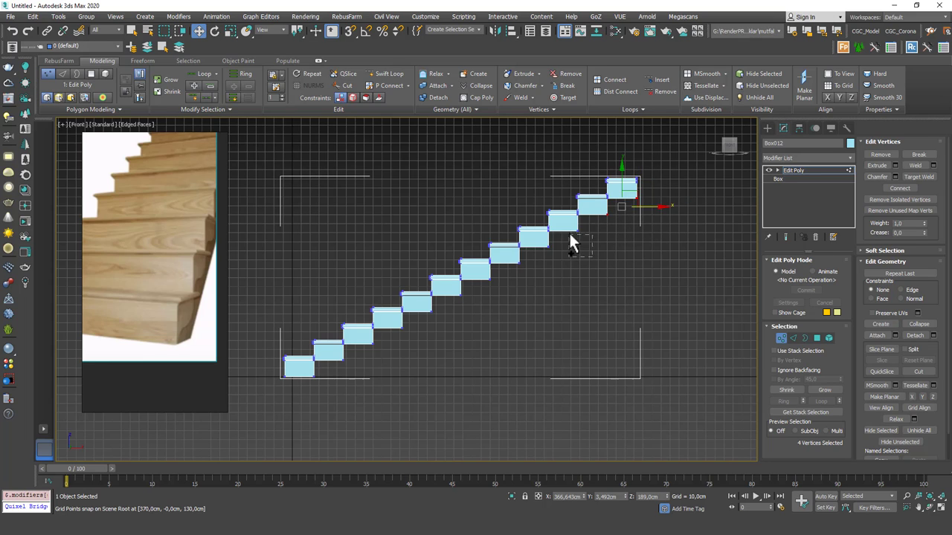
ctrl+drag(570, 234, 567, 223)
ctrl+drag(564, 265, 540, 239)
ctrl+drag(533, 282, 508, 255)
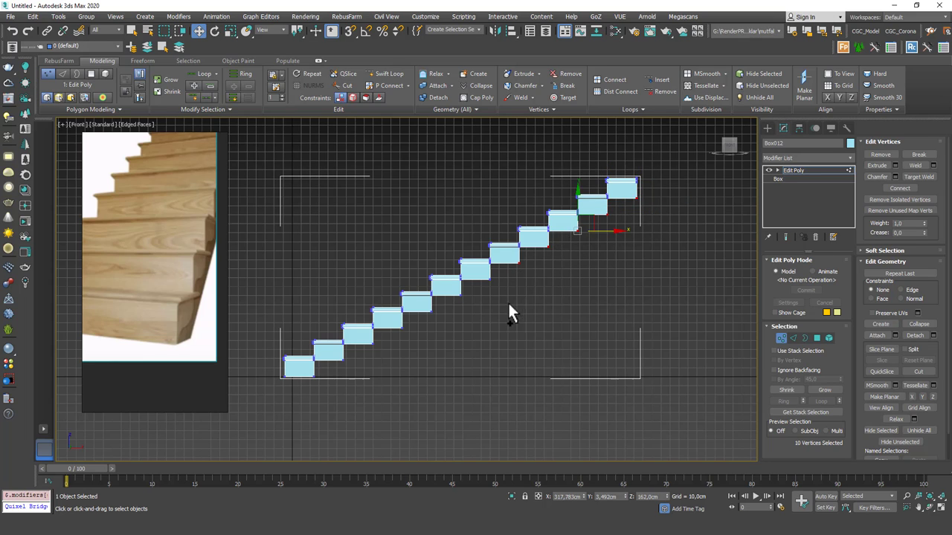
ctrl+drag(480, 297, 328, 372)
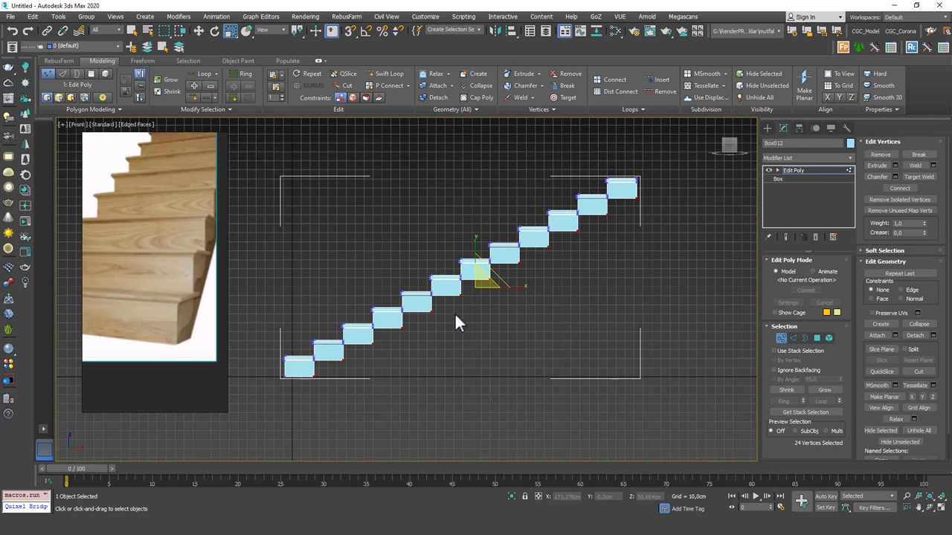
Try scaling and then moving the selected lower rear vertices vertically, undoing each change
key(r)
drag(472, 238, 486, 193)
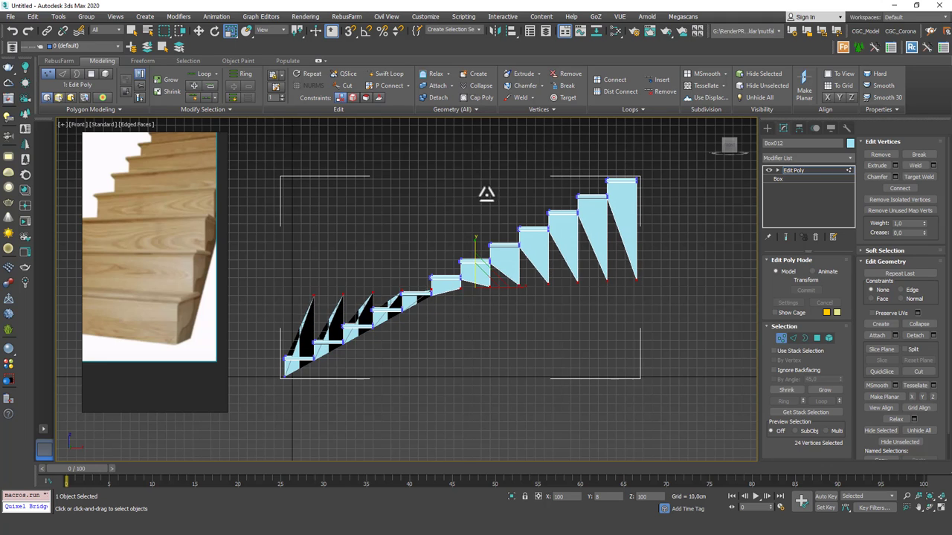
key(ctrl+z)
key(w)
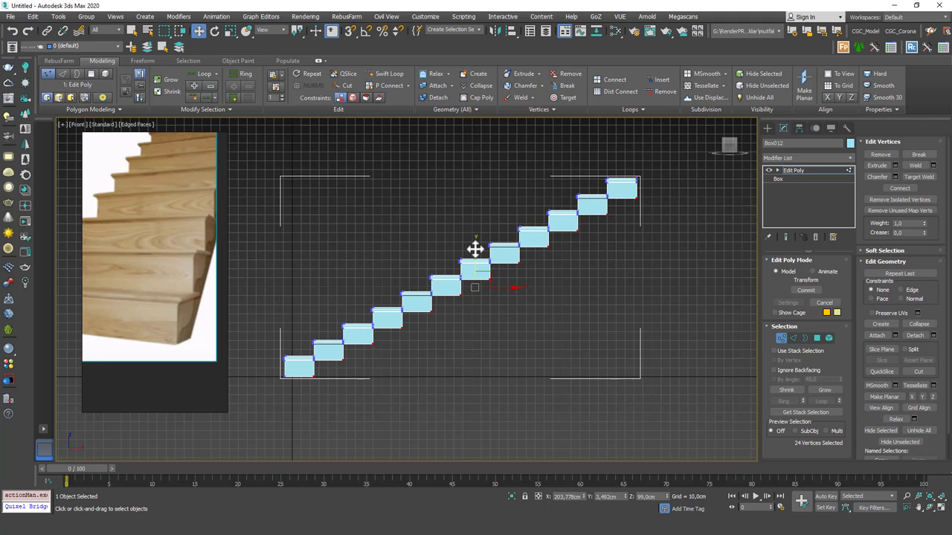
drag(476, 248, 465, 301)
key(ctrl+z)
scroll(435, 316, up, 12)
scroll(443, 372, down, 12)
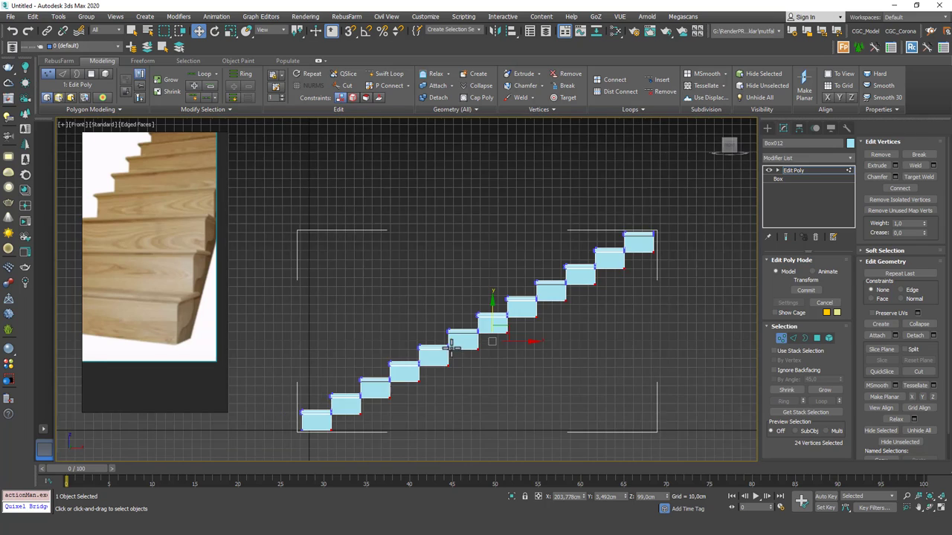
Select the underside polygons of all twelve steps in polygon mode
alt+middle_drag(450, 343, 551, 319)
key(4)
click(639, 253)
ctrl+click(606, 278)
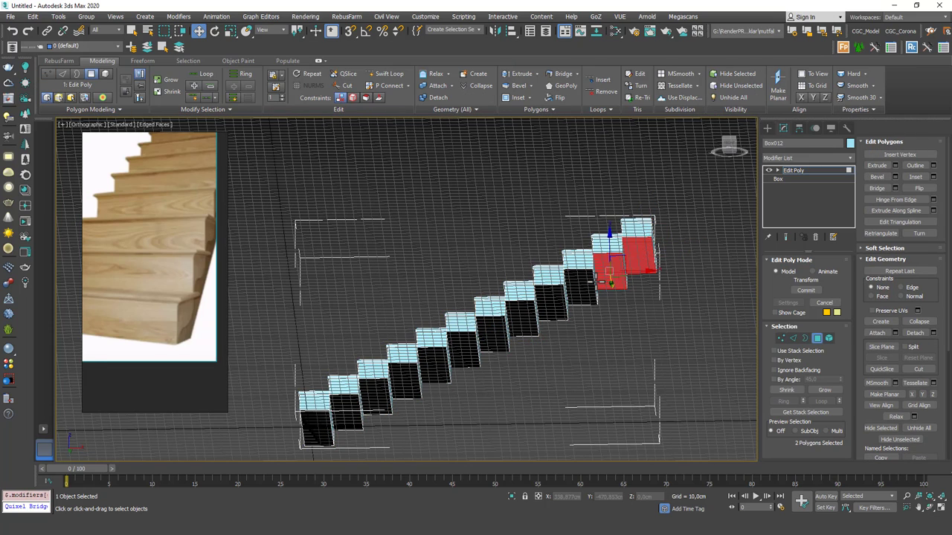
ctrl+click(571, 294)
ctrl+click(547, 309)
ctrl+click(521, 320)
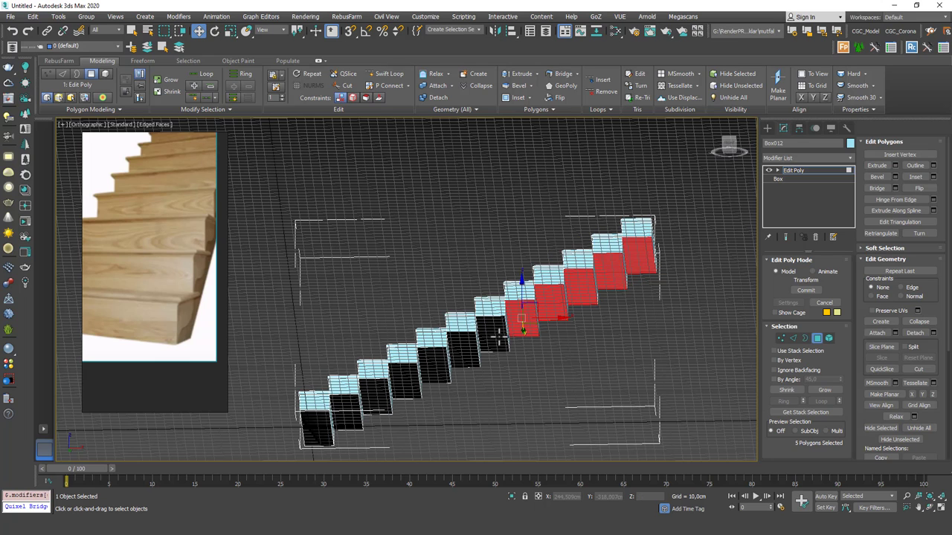
ctrl+click(492, 327)
ctrl+click(462, 343)
ctrl+click(433, 359)
ctrl+click(405, 375)
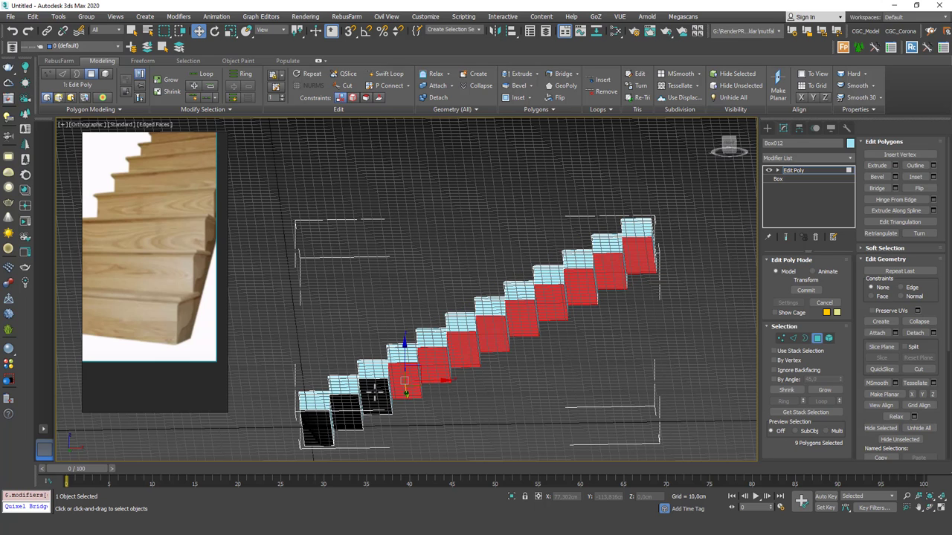
ctrl+click(374, 392)
ctrl+click(345, 409)
ctrl+click(317, 427)
alt+middle_drag(468, 332, 469, 356)
Try scaling the selected underside polygons along the Z axis
key(r)
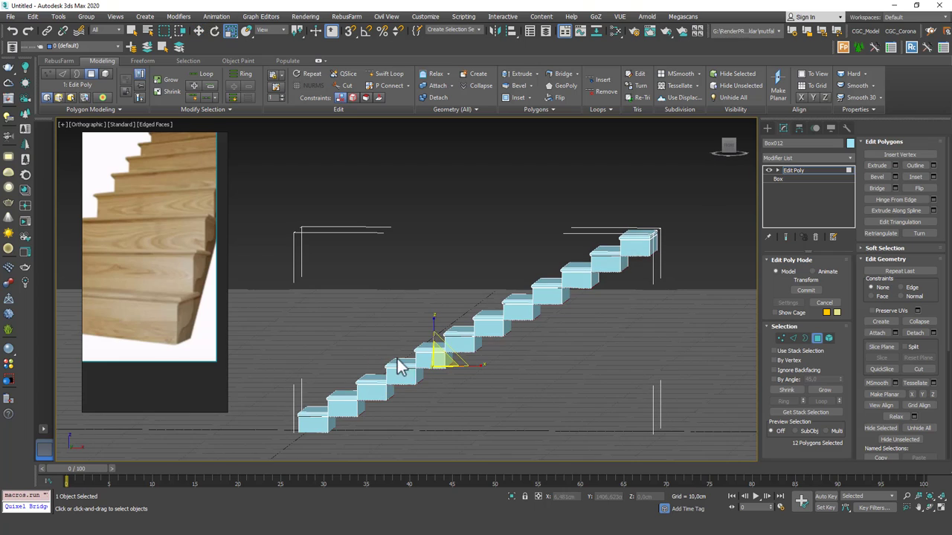
drag(435, 322, 444, 418)
alt+middle_drag(458, 204, 573, 236)
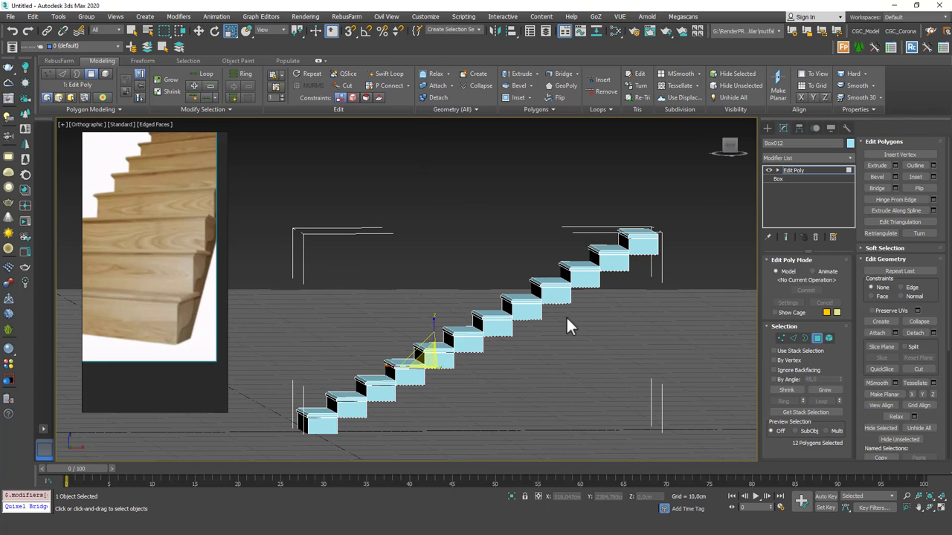
Rotate the underside polygons to follow the staircase's slope and scale them slightly in the front view
key(w)
key(e)
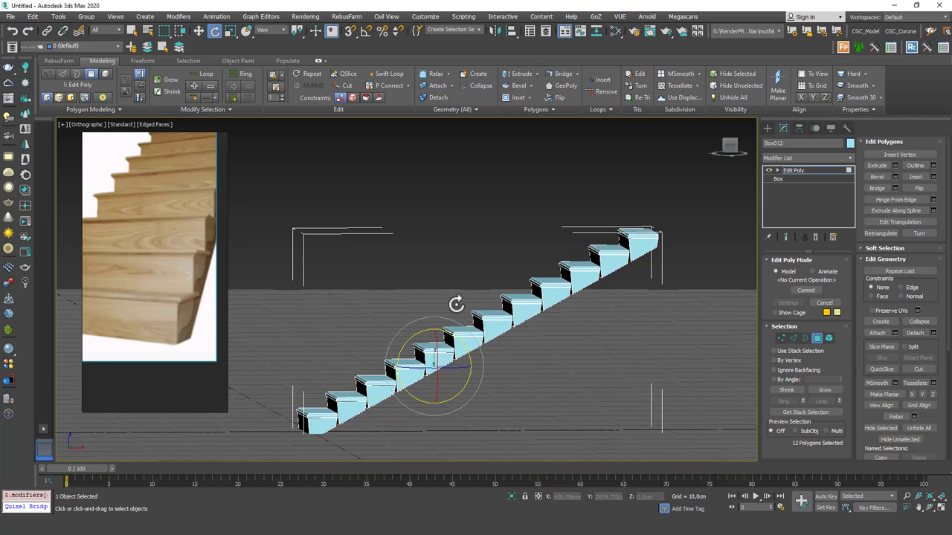
key(f)
scroll(462, 303, down, 2)
key(r)
drag(384, 312, 388, 304)
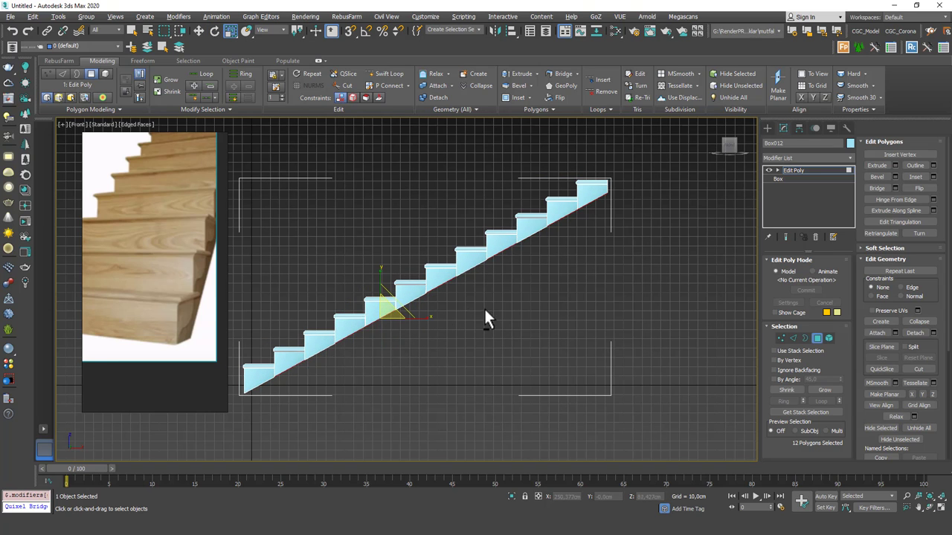
Fine-tune the scale of the underside polygons so they form one continuous slope, and leave polygon editing
scroll(484, 318, down, 3)
alt+middle_drag(484, 319, 559, 330)
key(f)
scroll(484, 321, up, 4)
middle_drag(460, 307, 603, 301)
drag(503, 304, 506, 296)
alt+middle_drag(506, 296, 519, 328)
scroll(518, 327, up, 2)
click(817, 168)
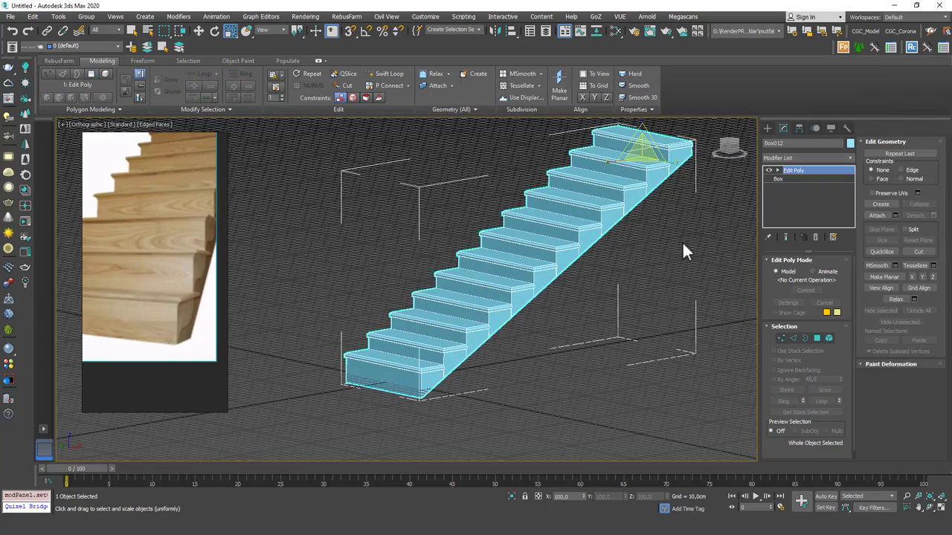
Examine the joined staircase in a perspective view without edged faces, comparing its treads with the reference photo
click(677, 250)
scroll(539, 355, down, 3)
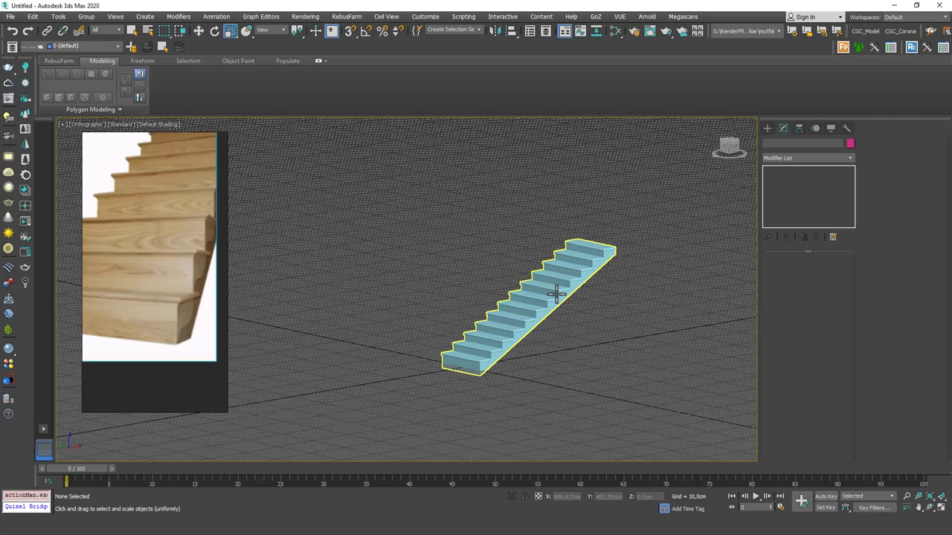
click(556, 292)
key(z)
alt+middle_drag(557, 293, 534, 287)
key(p)
scroll(541, 284, down, 1)
scroll(533, 286, down, 2)
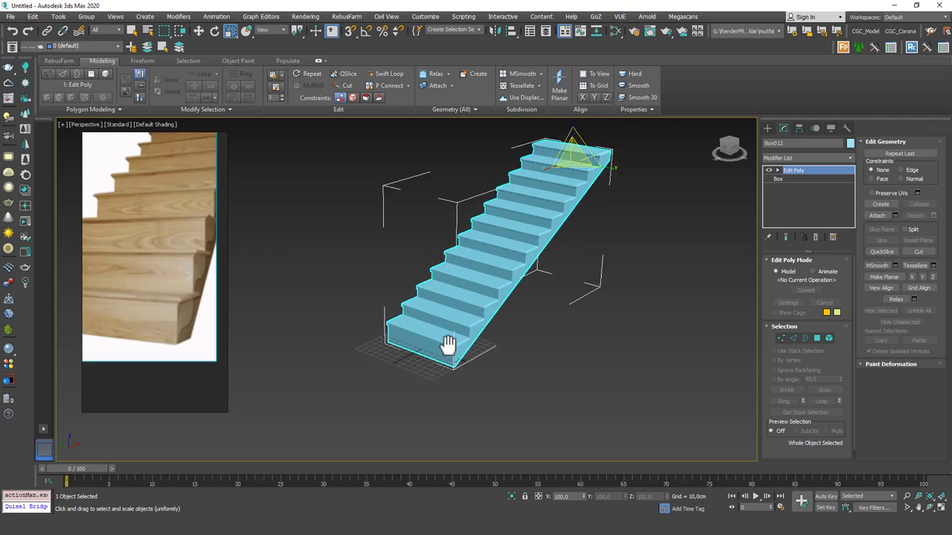
scroll(461, 340, up, 4)
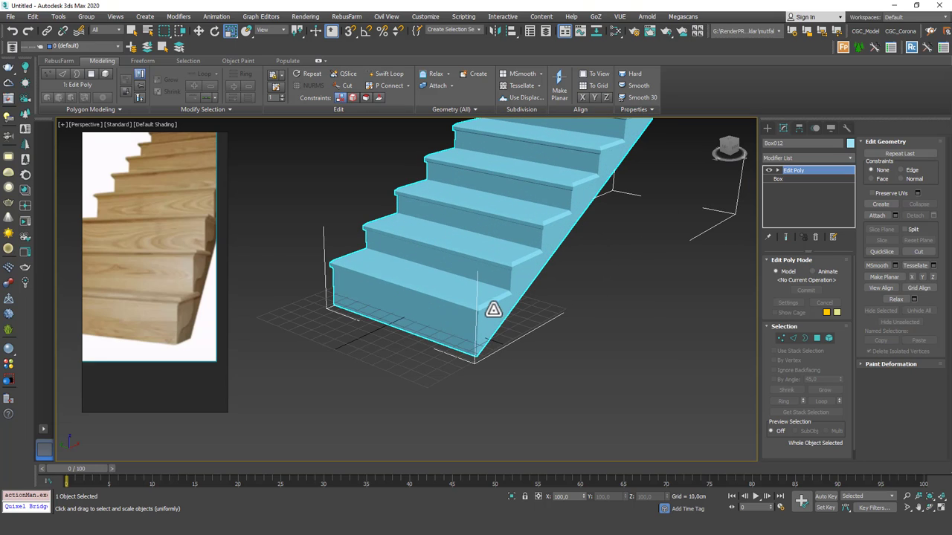
In the front view, lower the underside vertices at the back of the first step to floor level, giving that step a flat base
scroll(520, 283, down, 5)
scroll(546, 223, up, 2)
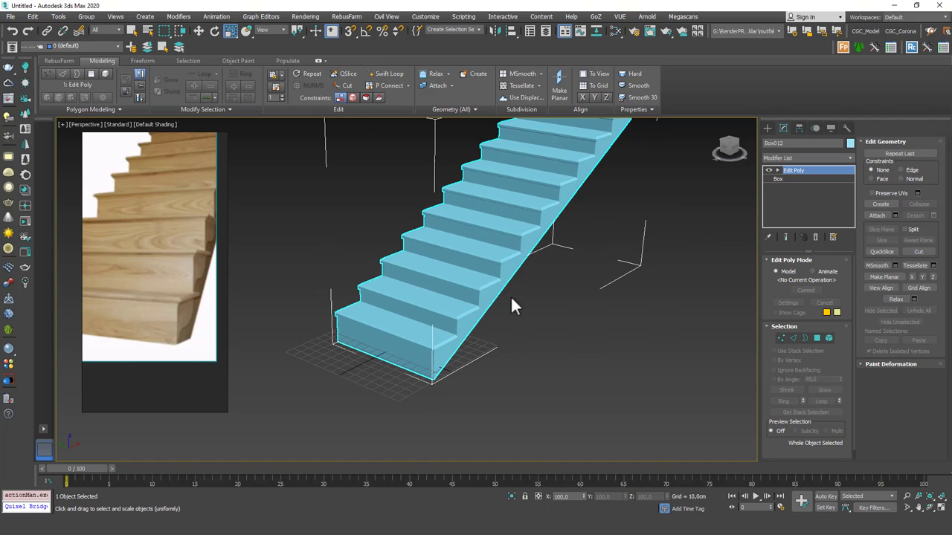
key(f)
key(z)
middle_drag(446, 298, 568, 261)
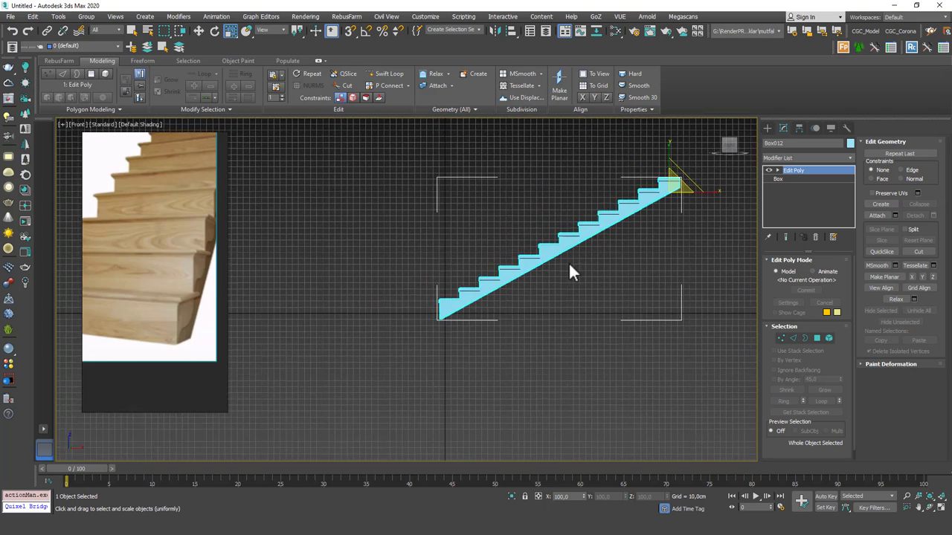
scroll(461, 313, up, 7)
middle_drag(401, 332, 399, 333)
key(1)
drag(376, 324, 410, 345)
key(w)
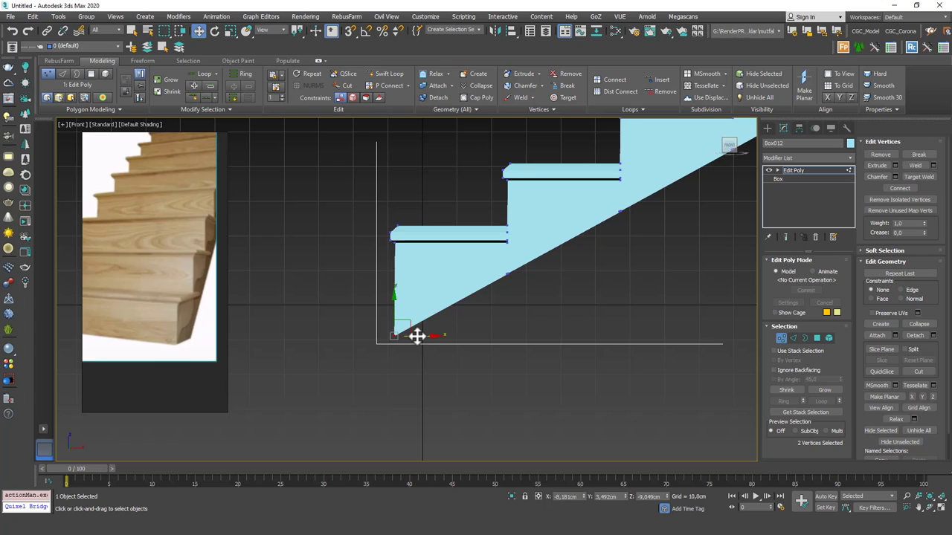
drag(491, 237, 503, 304)
scroll(520, 286, down, 4)
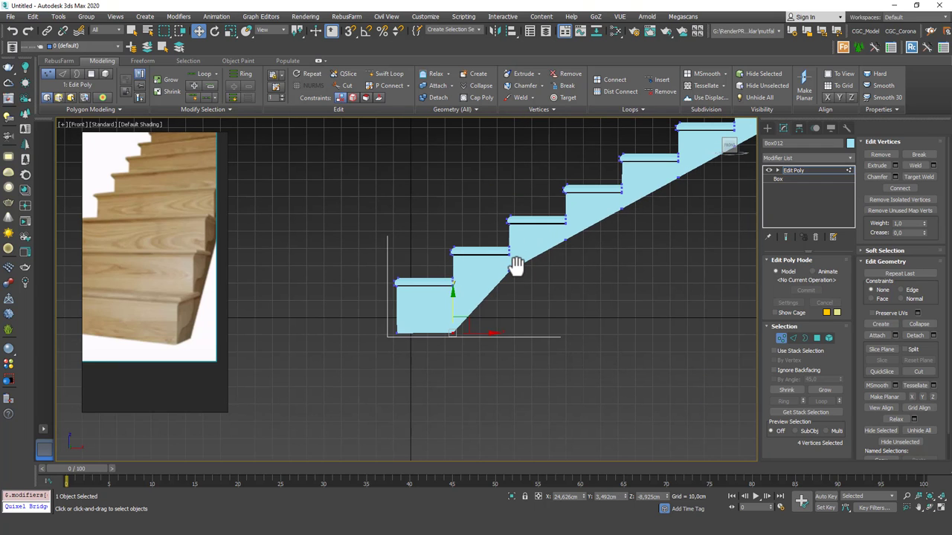
Lower the underside vertices at the back of the second step to a height of about 14.4 cm
click(510, 271)
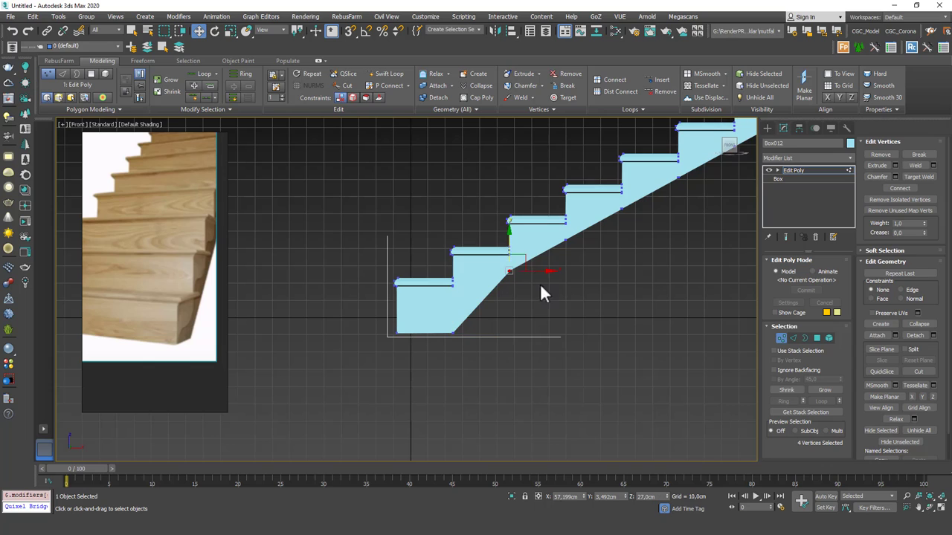
drag(510, 243, 507, 264)
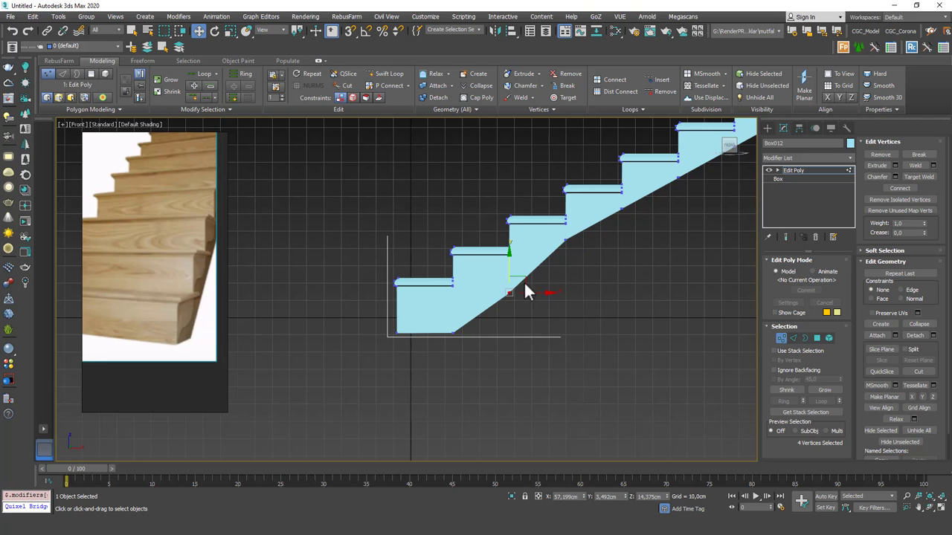
key(z)
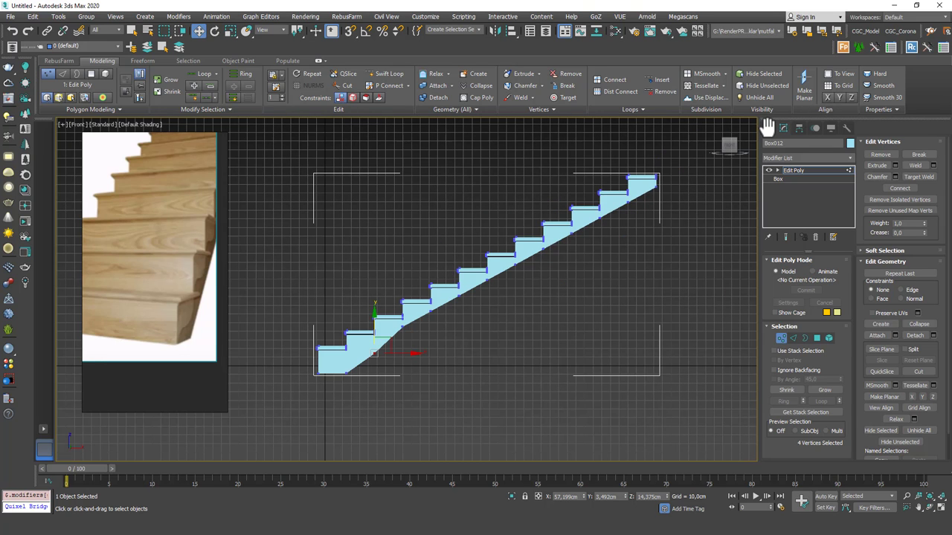
Draw a straight guide spline snapped from the first step's lower back corner to the top step's underside corner
scroll(766, 127, down, 2)
click(767, 128)
click(779, 142)
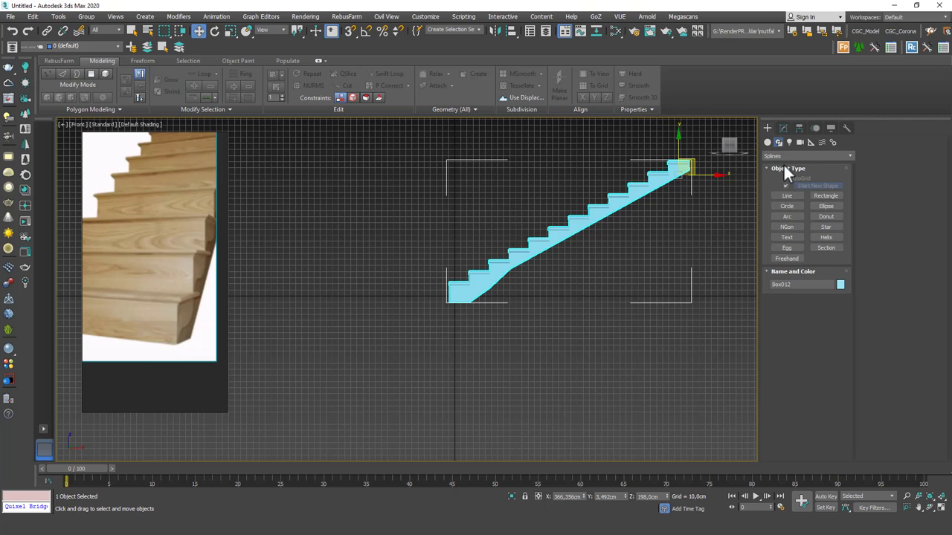
click(786, 196)
middle_drag(590, 245, 538, 278)
click(413, 335)
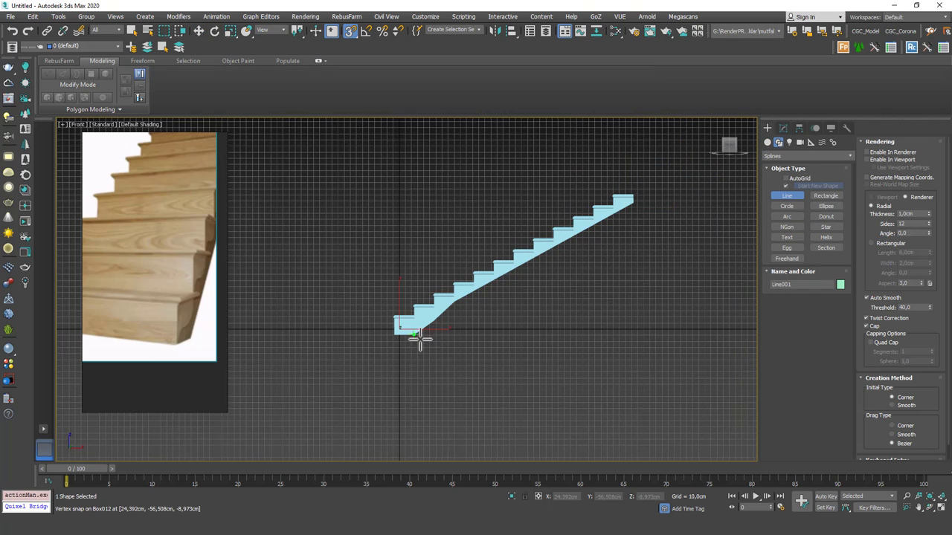
click(635, 203)
right_click(636, 204)
right_click(642, 204)
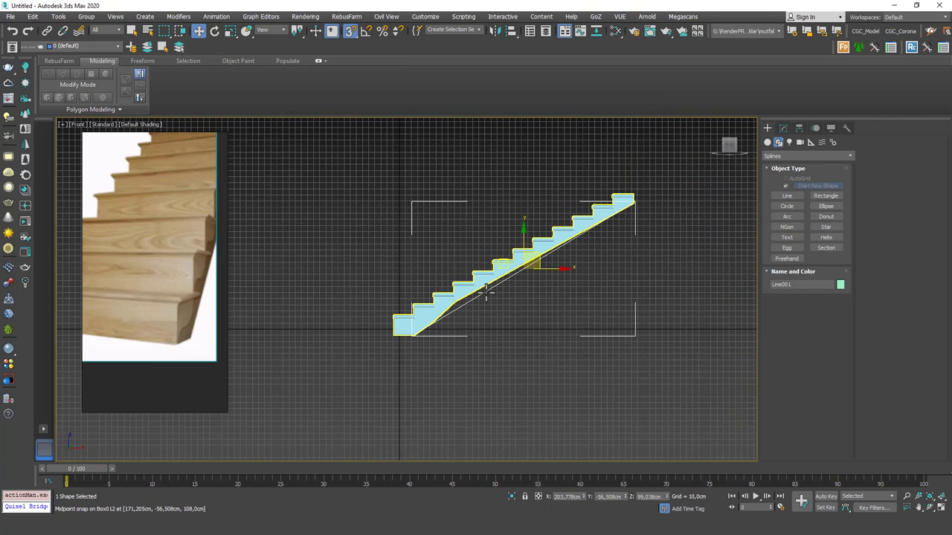
Lower the guide line's upper end vertex slightly below the top step's underside corner
scroll(578, 249, up, 4)
scroll(579, 248, down, 2)
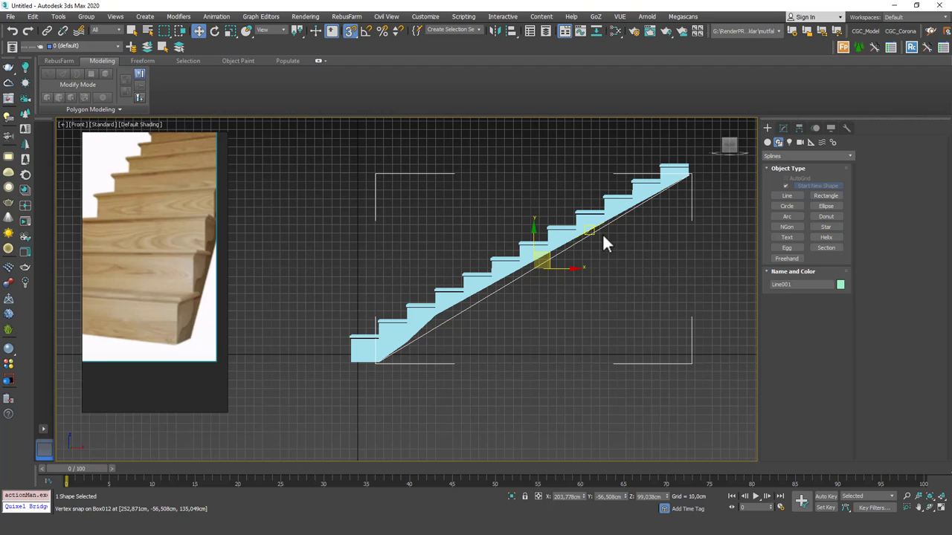
middle_drag(602, 234, 574, 236)
key(1)
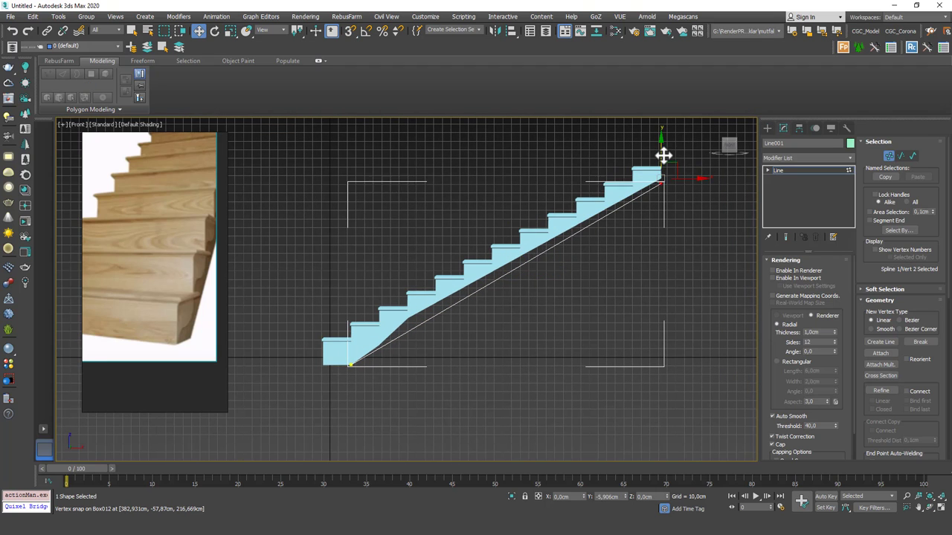
Reselect the staircase and lower the underside vertices at the back of the second step onto the guide line
click(622, 201)
click(621, 197)
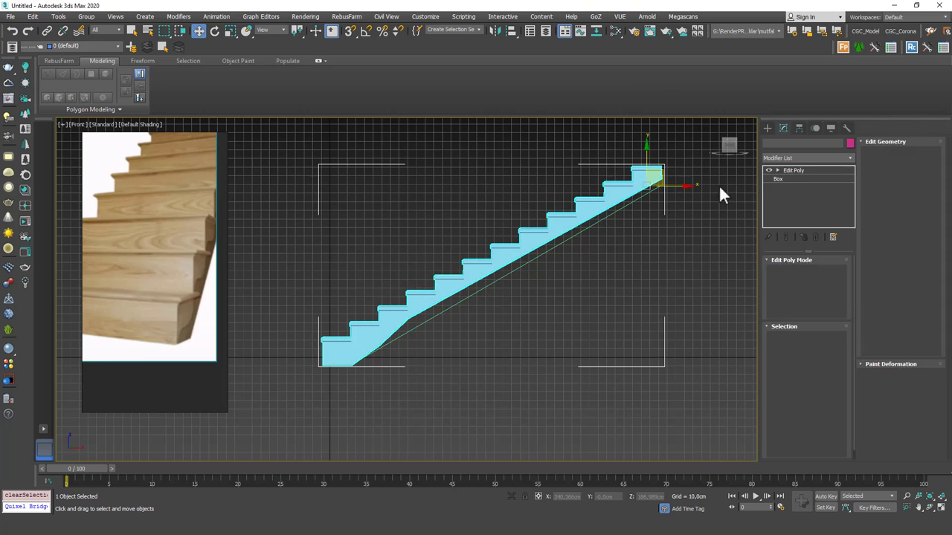
key(1)
scroll(378, 348, up, 5)
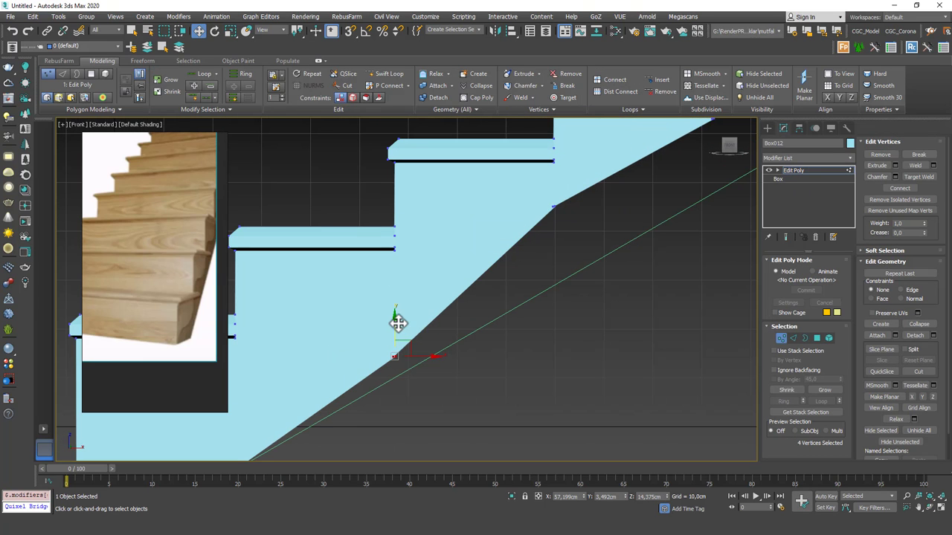
drag(398, 323, 396, 334)
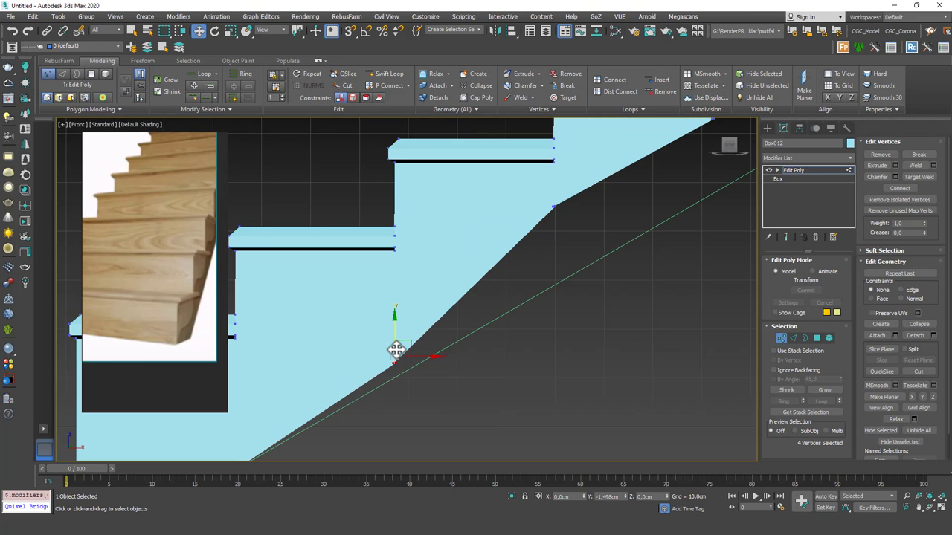
drag(396, 350, 396, 369)
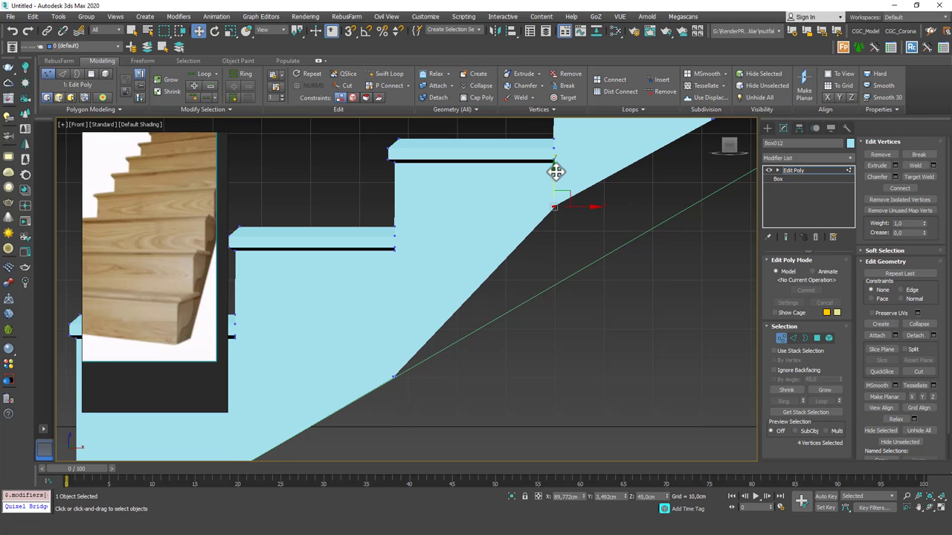
Lower the underside vertices at the back of the third and fourth steps onto the guide line
drag(557, 172, 546, 249)
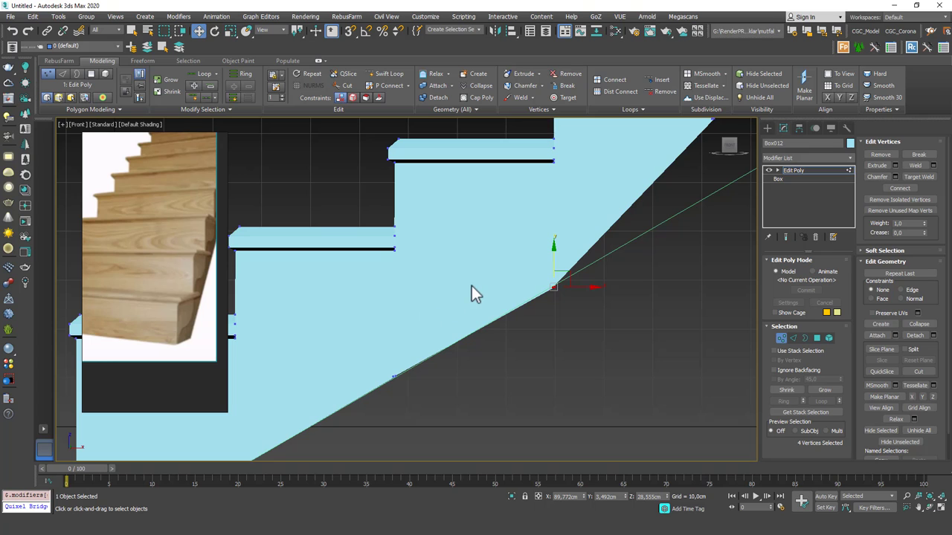
scroll(476, 282, down, 5)
drag(512, 213, 513, 241)
scroll(350, 366, down, 4)
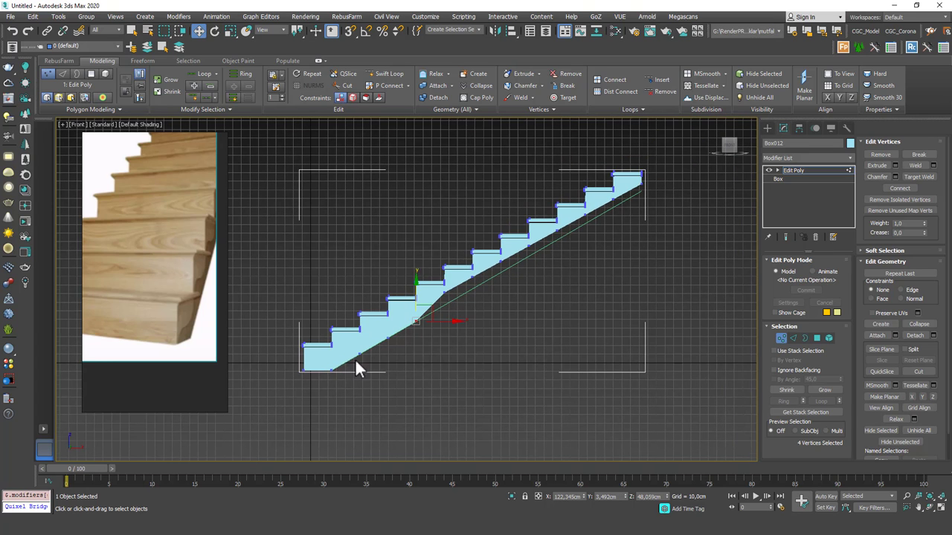
Leave vertex editing and inspect the staircase's thickened underside from an angled view
click(817, 168)
alt+middle_drag(491, 297, 470, 336)
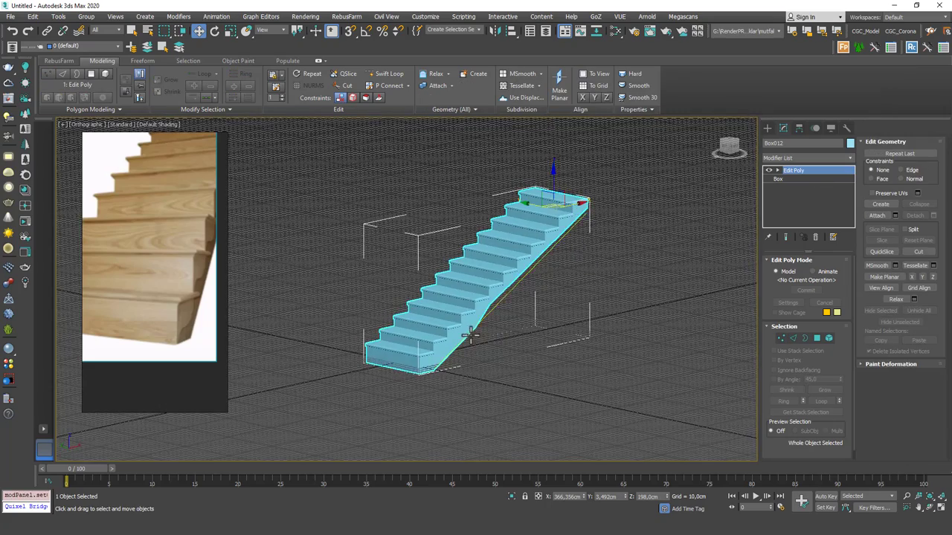
scroll(480, 339, up, 3)
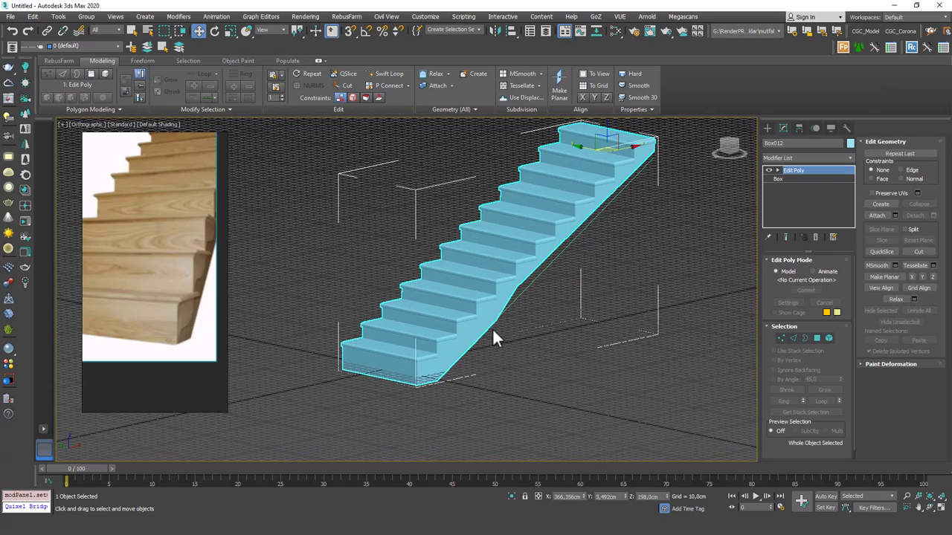